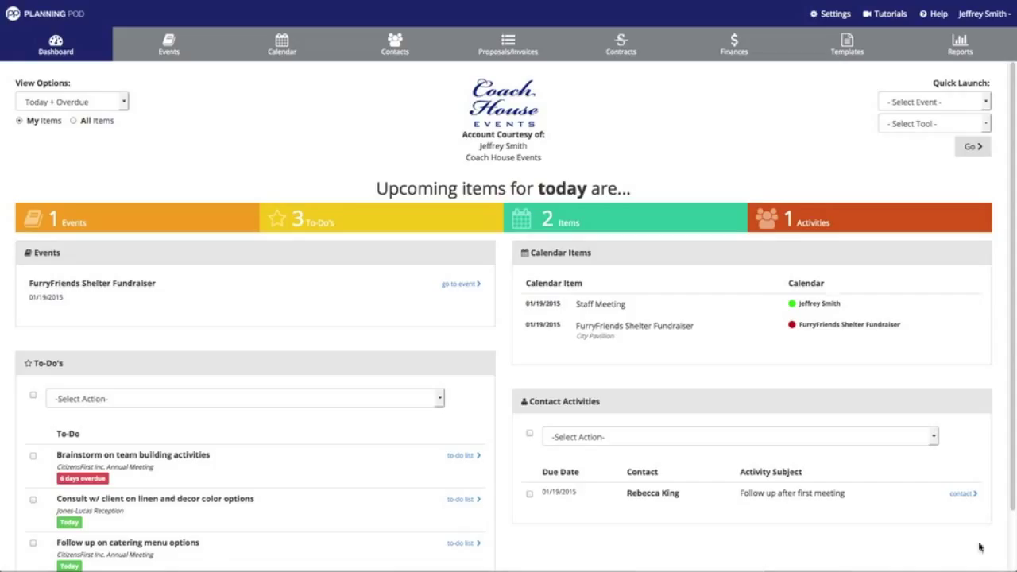
- Open the account calendar and review its print options and its additional import, export, feed and display range options
click(283, 50)
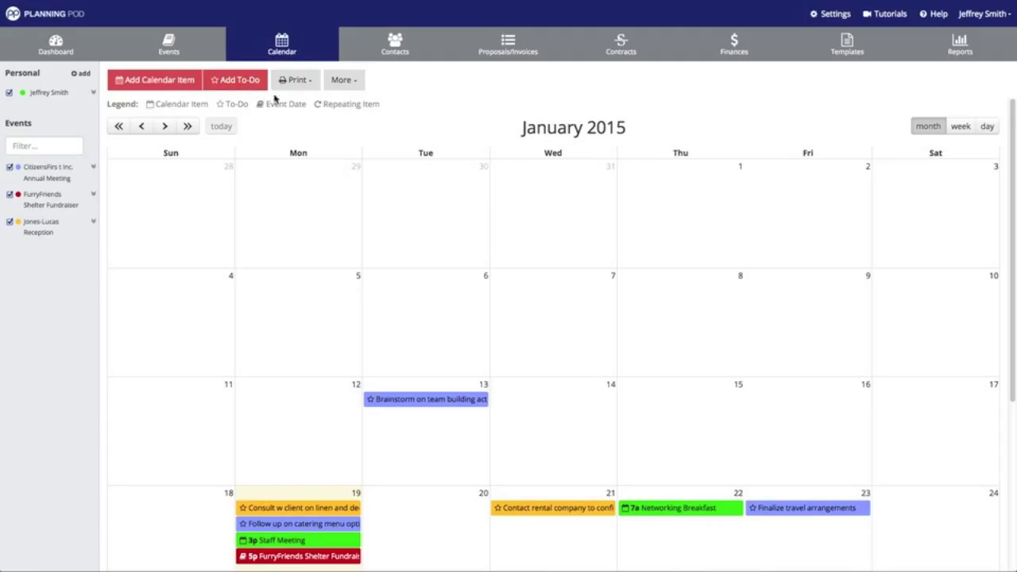
click(306, 87)
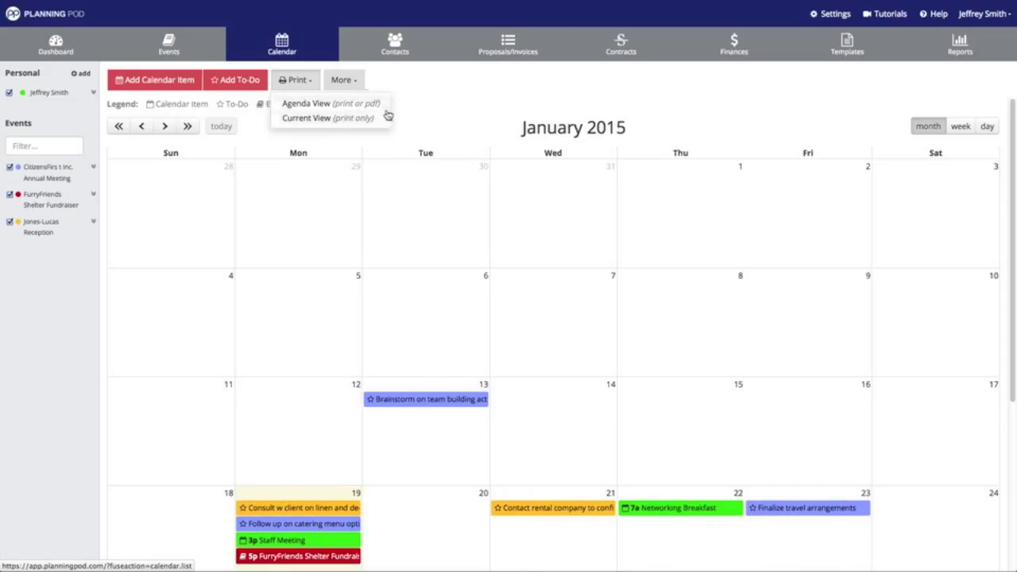
click(436, 107)
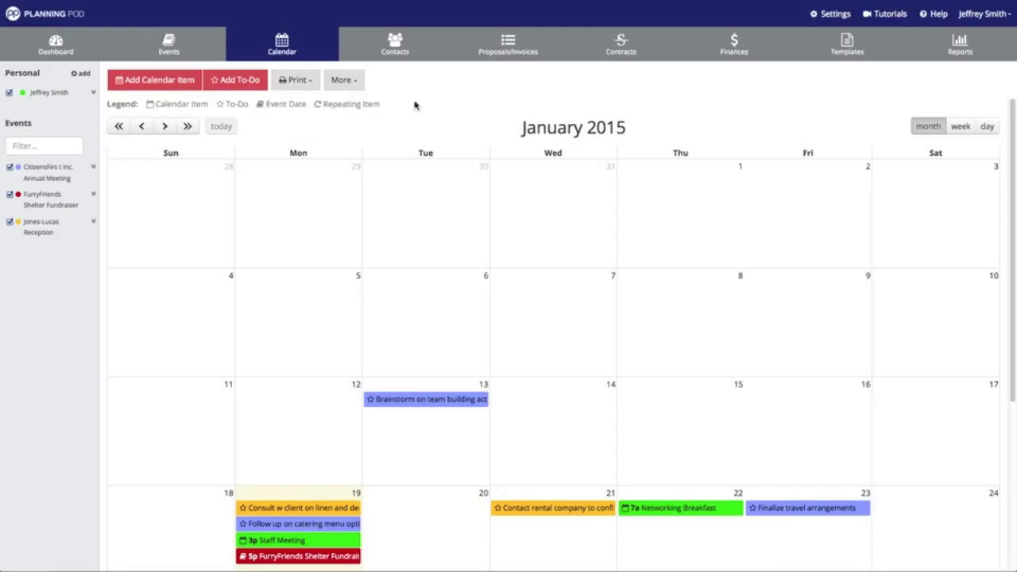
click(346, 80)
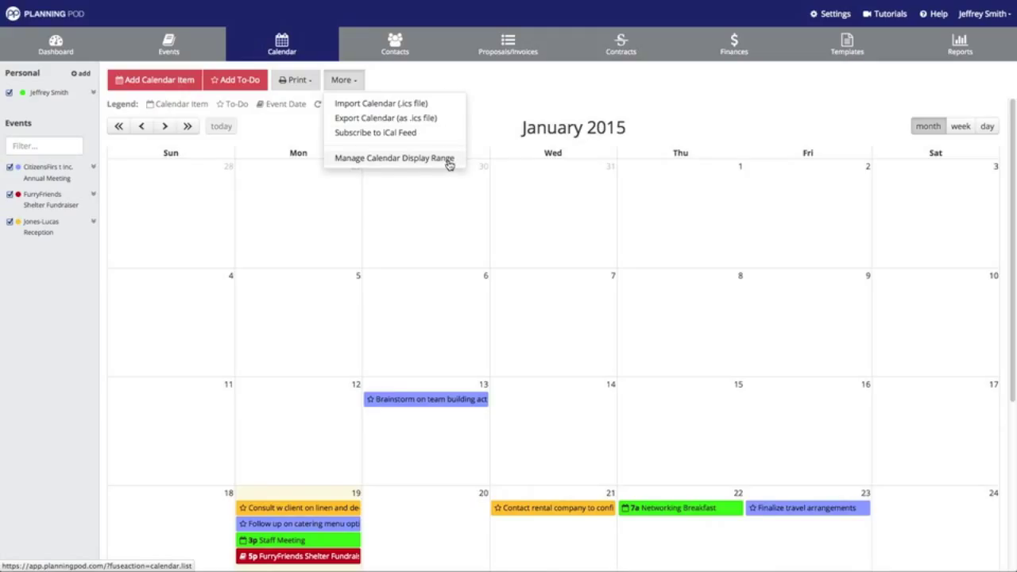
click(521, 89)
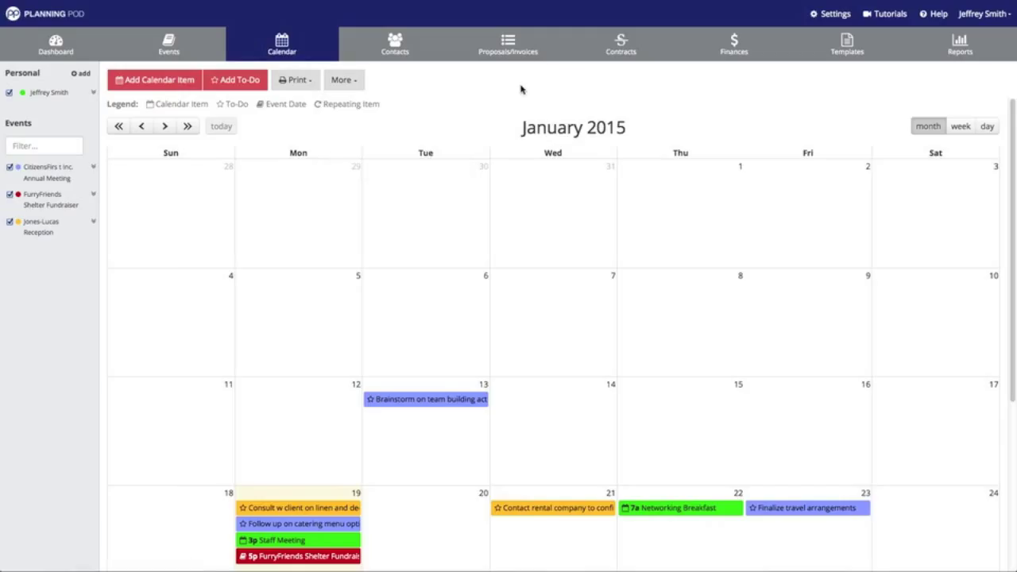
- Browse the calendar year by year, ahead to January 2017, back to January 2014, and return to January 2015
click(189, 133)
click(188, 133)
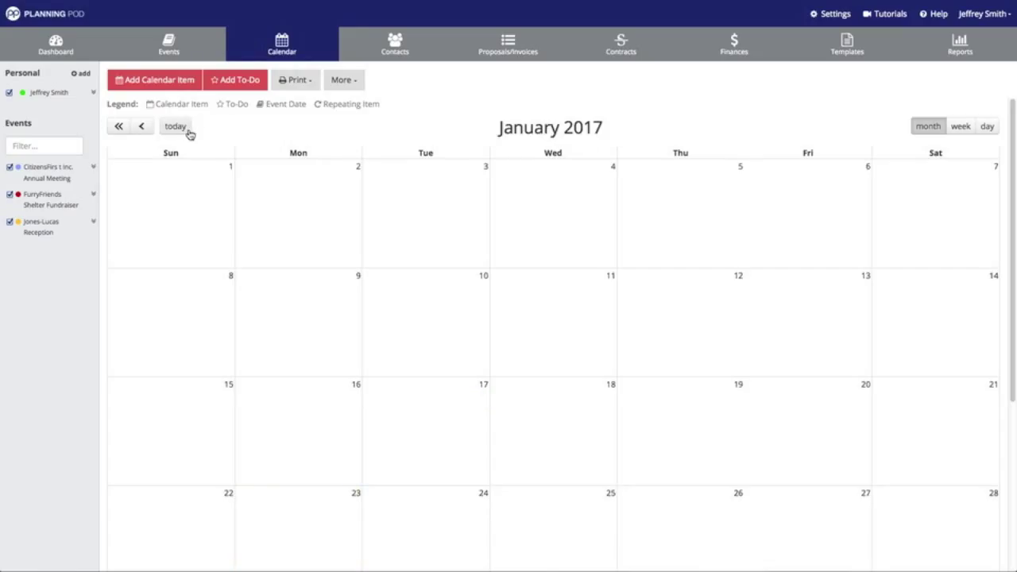
click(120, 127)
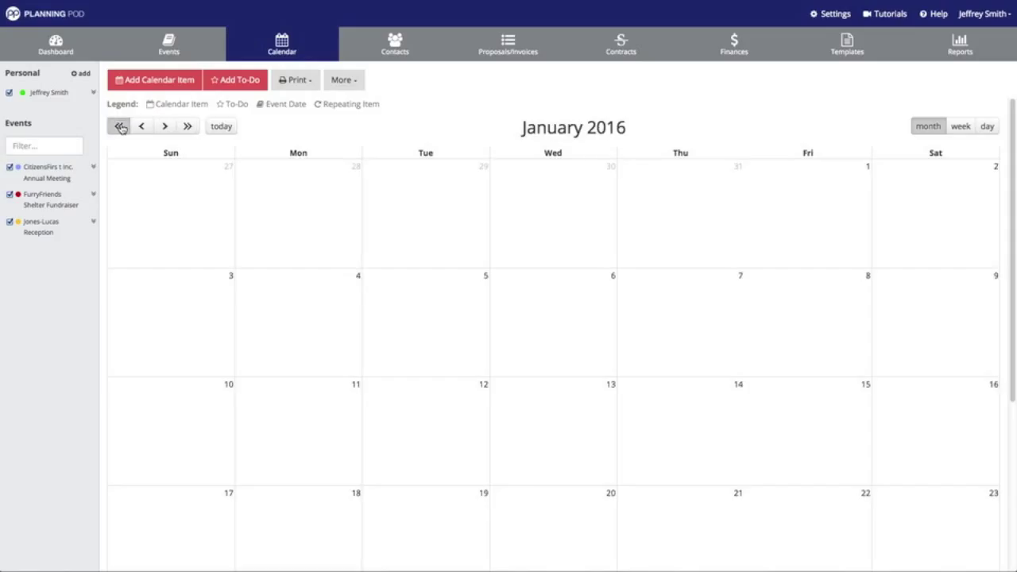
click(120, 127)
click(120, 127)
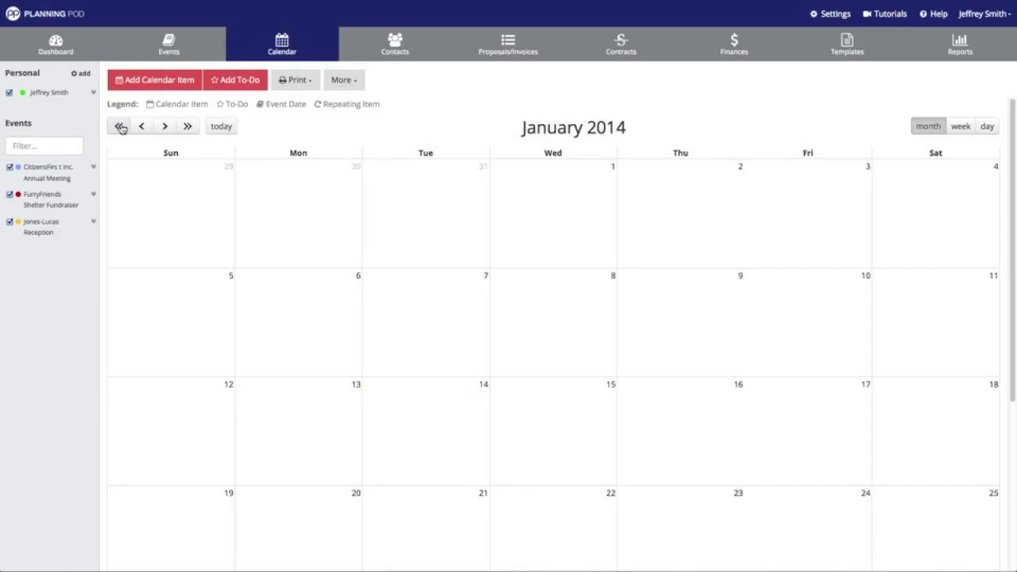
click(189, 131)
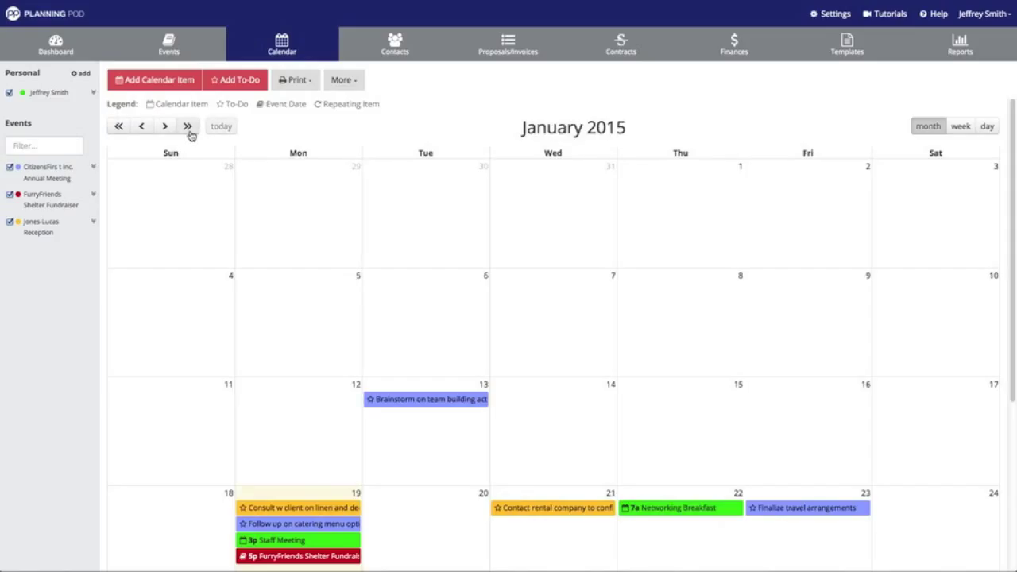
- Browse the calendar month by month, three months ahead and back to December 2014, ending on January 2015
click(164, 127)
click(164, 127)
click(164, 127)
click(140, 127)
click(139, 127)
click(140, 127)
click(140, 127)
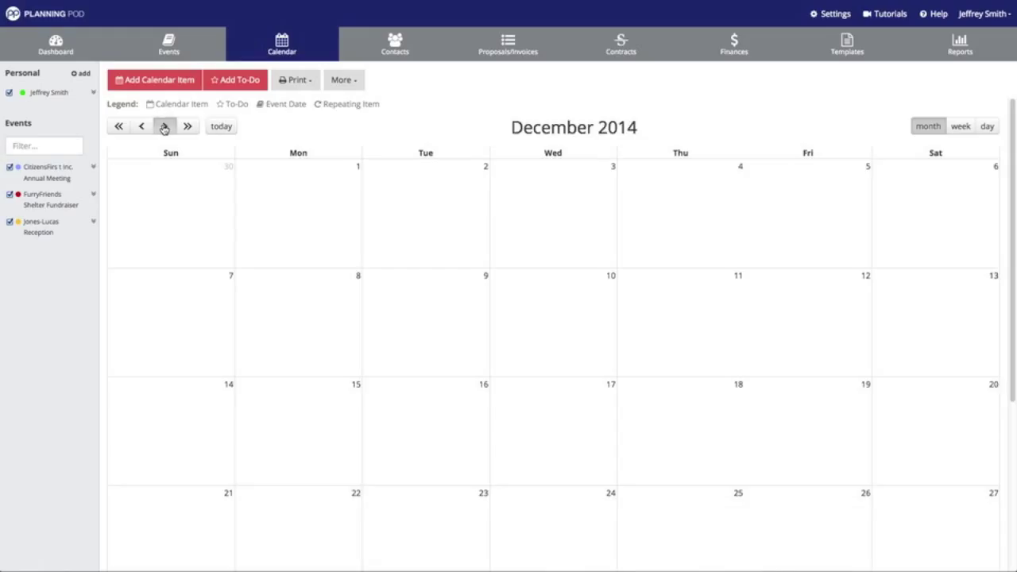
click(164, 128)
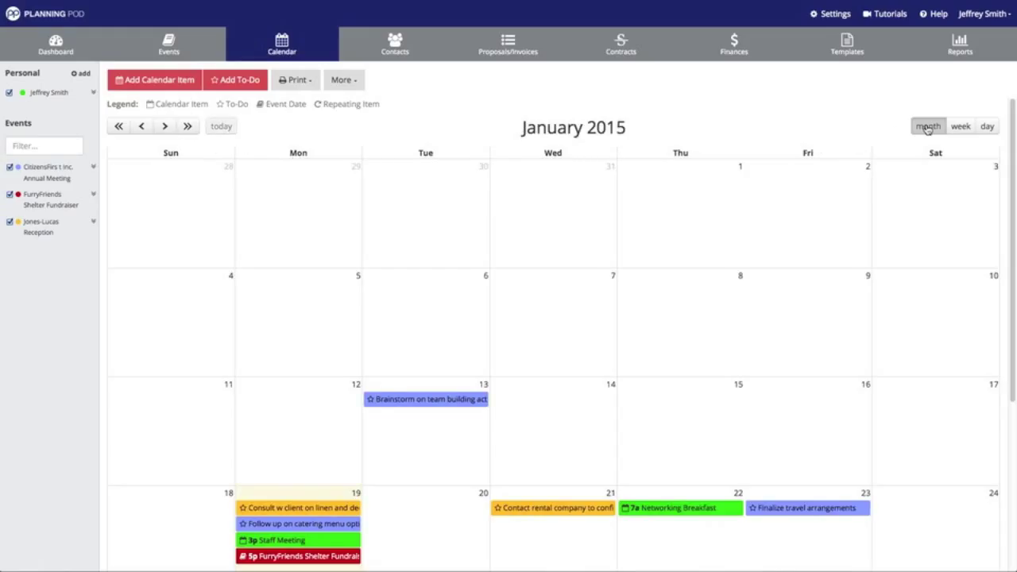
- View the current week and the current day in the calendar, and return to the monthly view
click(961, 126)
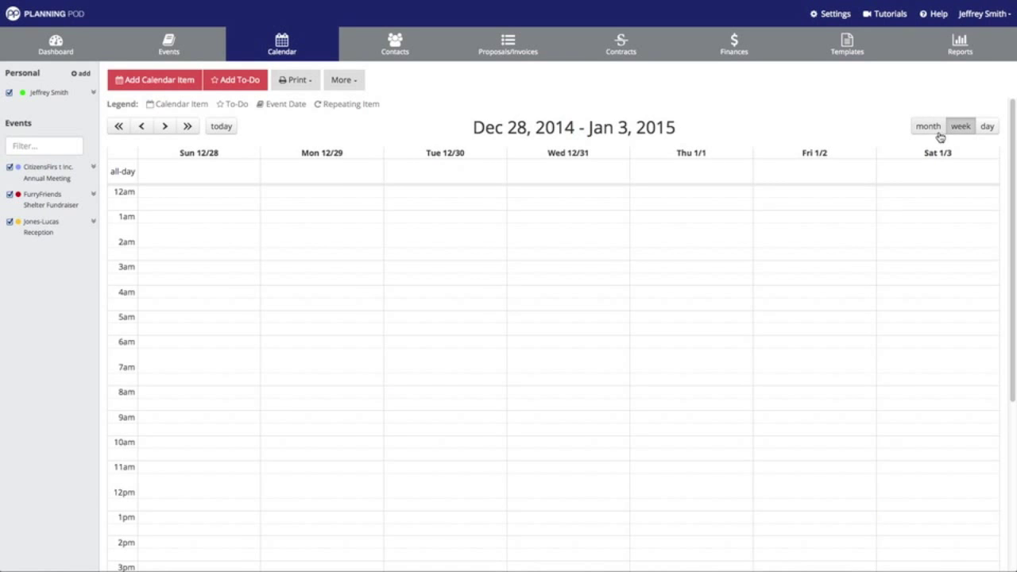
click(221, 126)
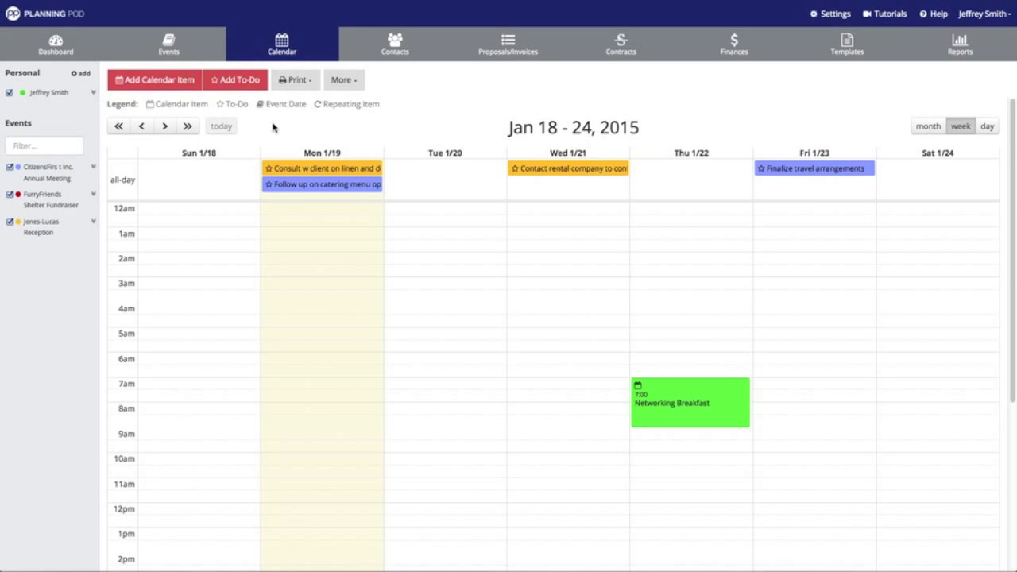
scroll(822, 196, down, 3)
scroll(821, 195, up, 3)
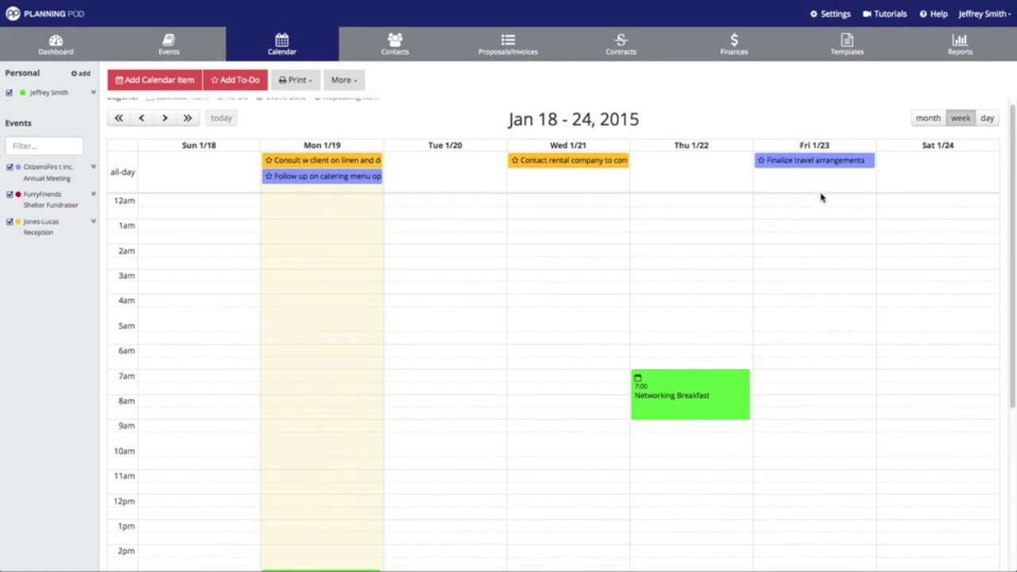
click(987, 126)
scroll(575, 220, down, 3)
scroll(575, 221, up, 3)
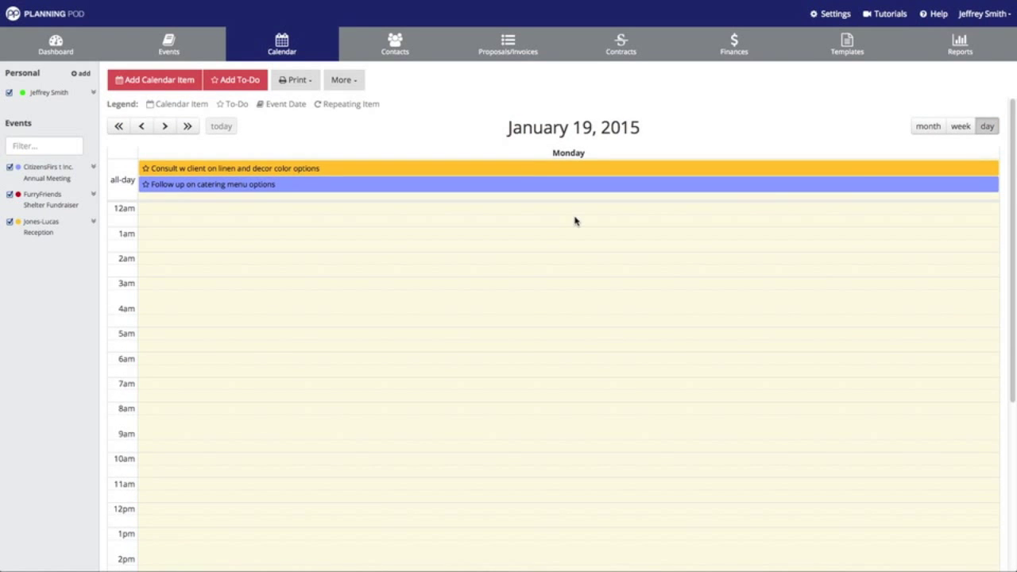
click(926, 126)
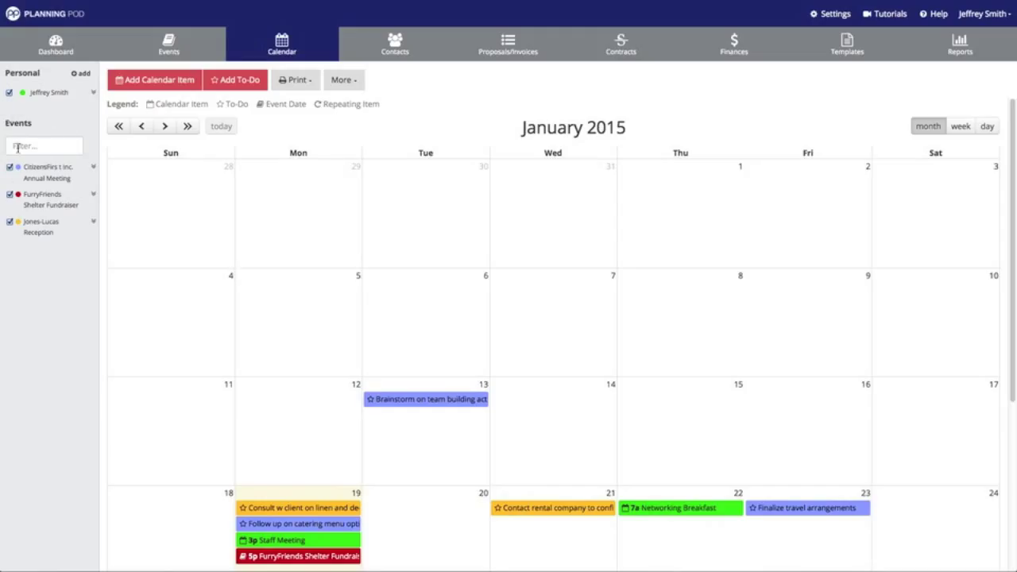
- Start a new personal calendar named "Staff Calendar" and give it the green color #12d600
click(85, 77)
click(287, 87)
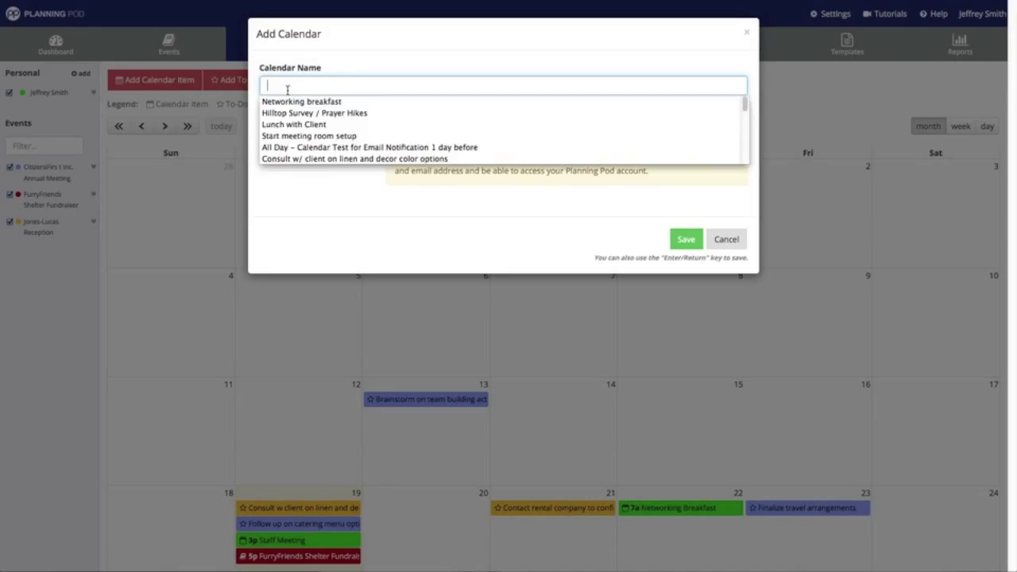
text(Staff Calendar)
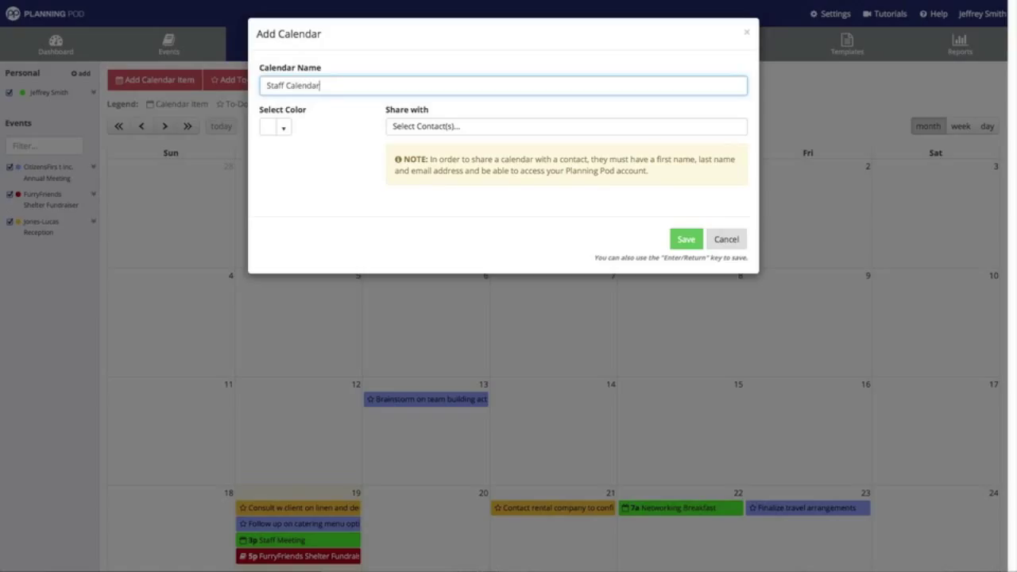
click(282, 128)
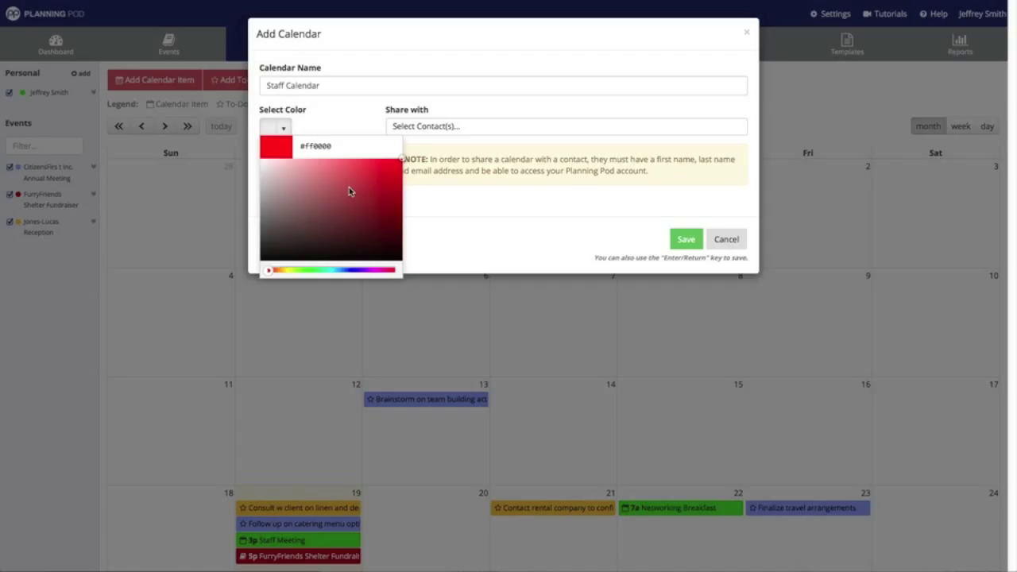
click(310, 271)
drag(333, 202, 420, 176)
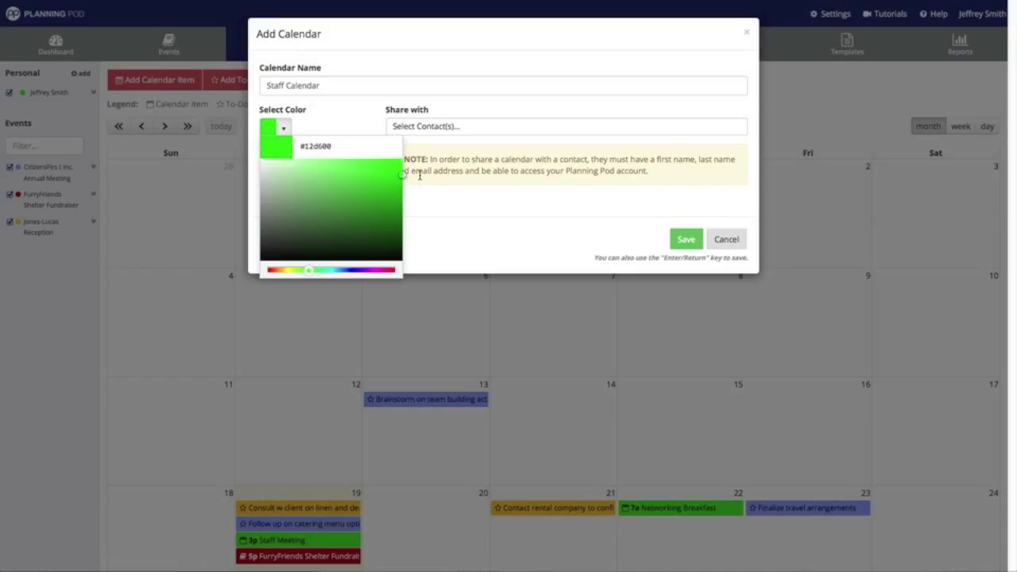
click(541, 205)
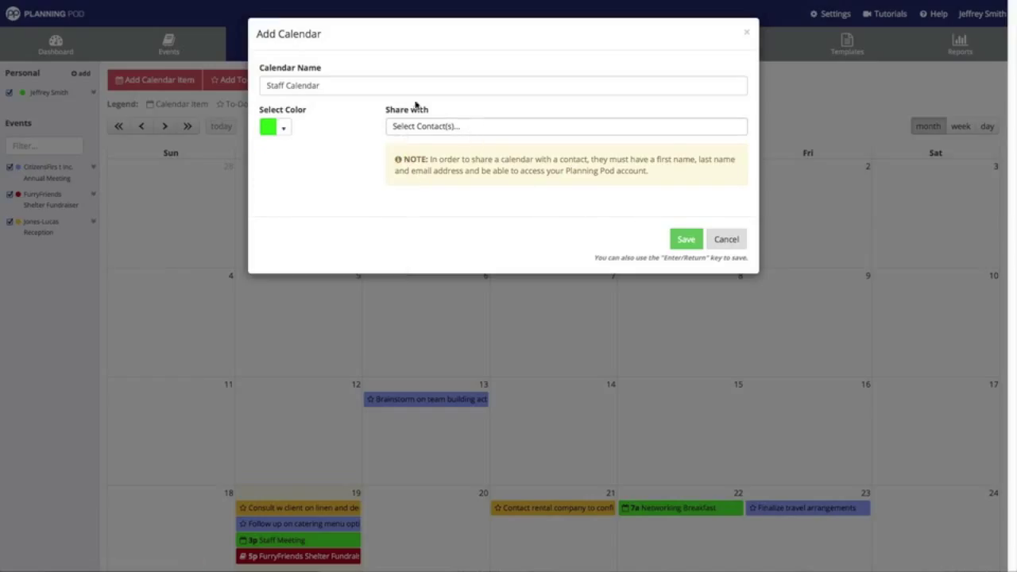
- Share the new calendar with the third and fourth contacts in the full contact list, and save it
click(481, 132)
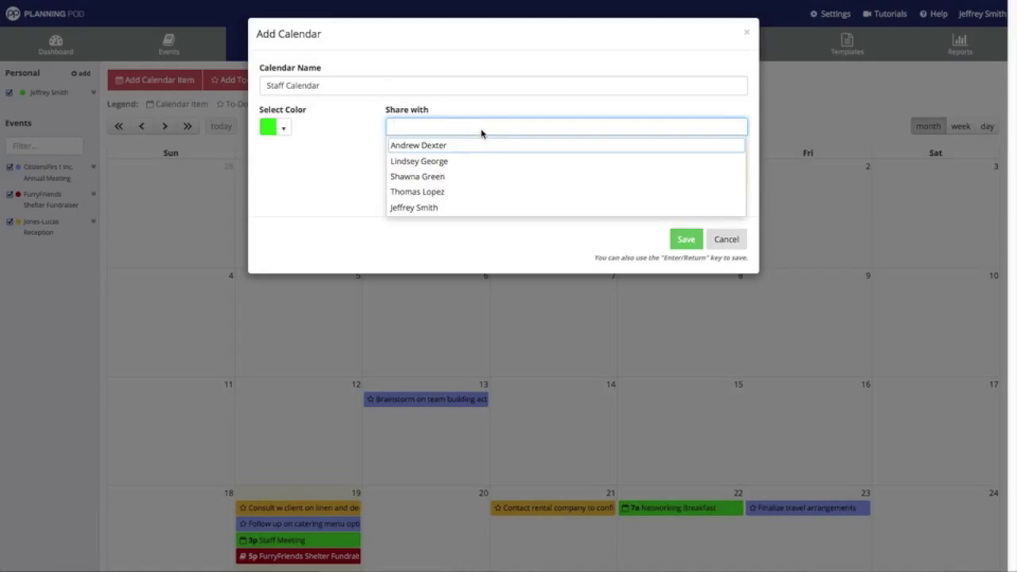
click(449, 175)
click(487, 131)
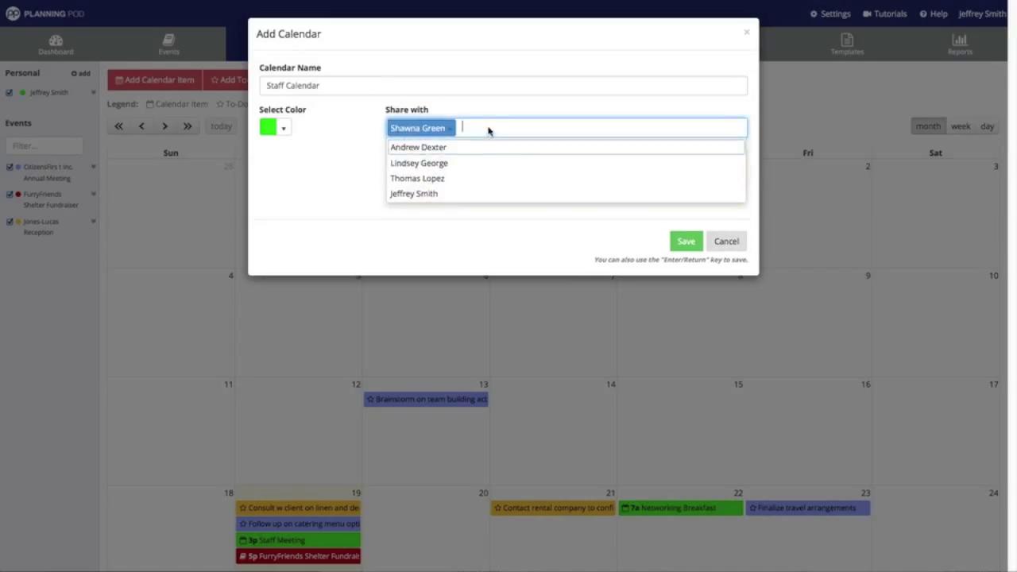
click(445, 180)
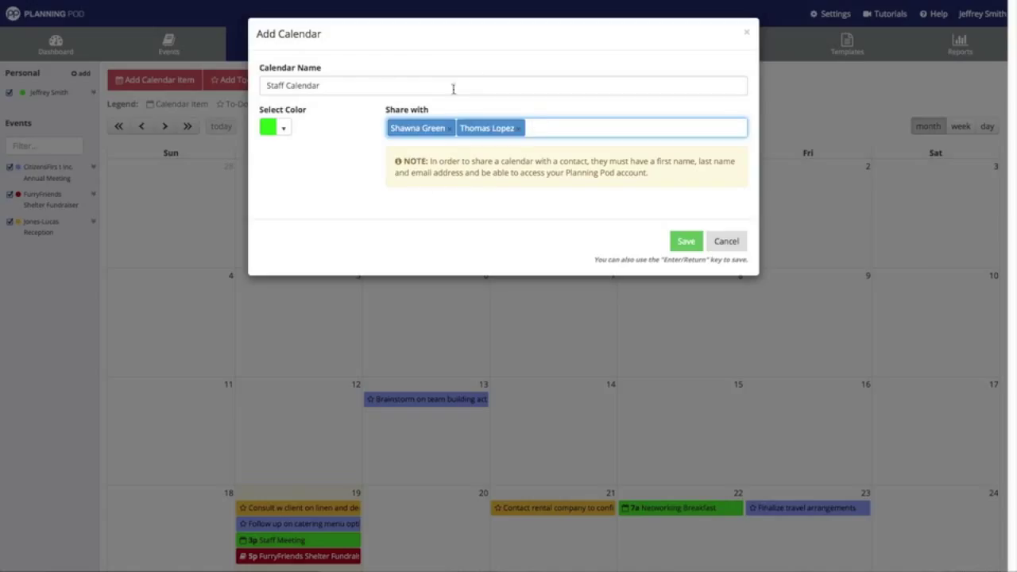
click(690, 245)
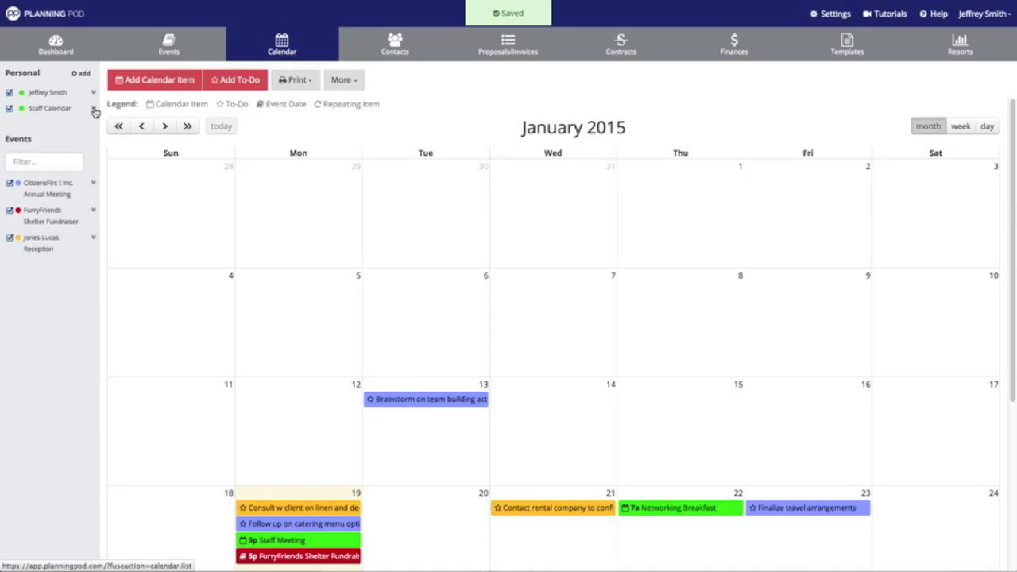
- Edit the Staff Calendar to change its color to dark blue #004e97, and save it
click(93, 110)
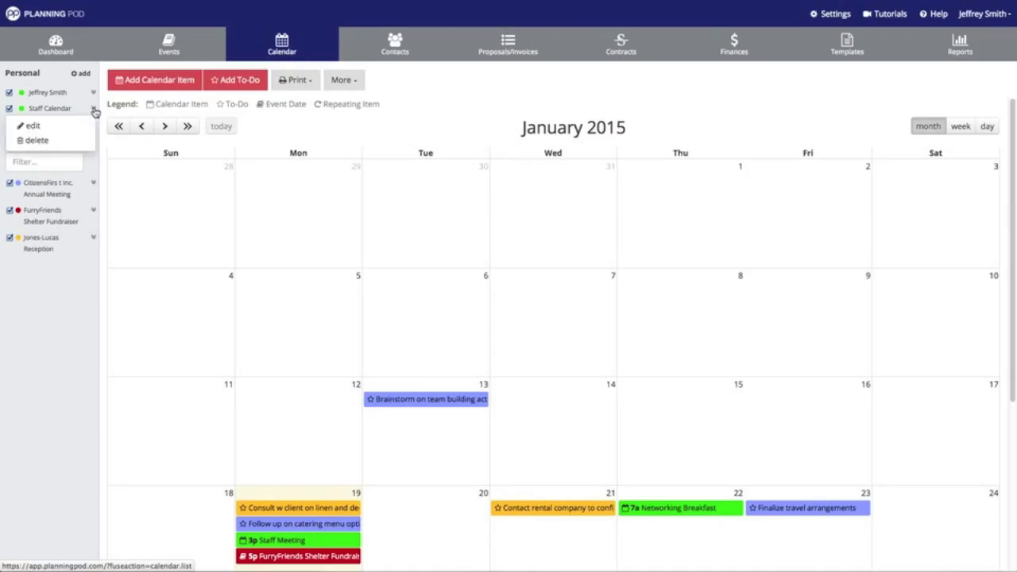
click(33, 126)
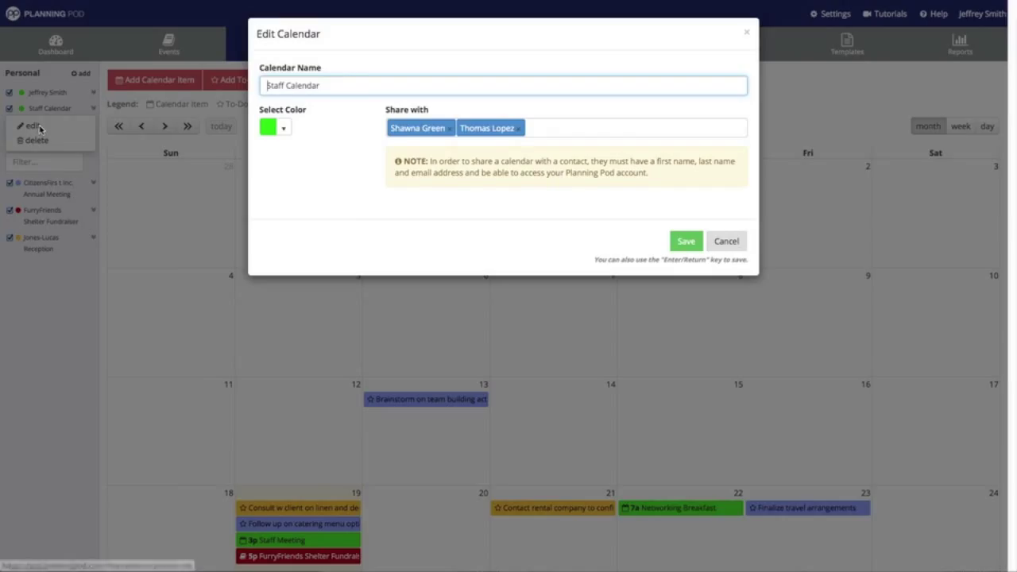
click(269, 127)
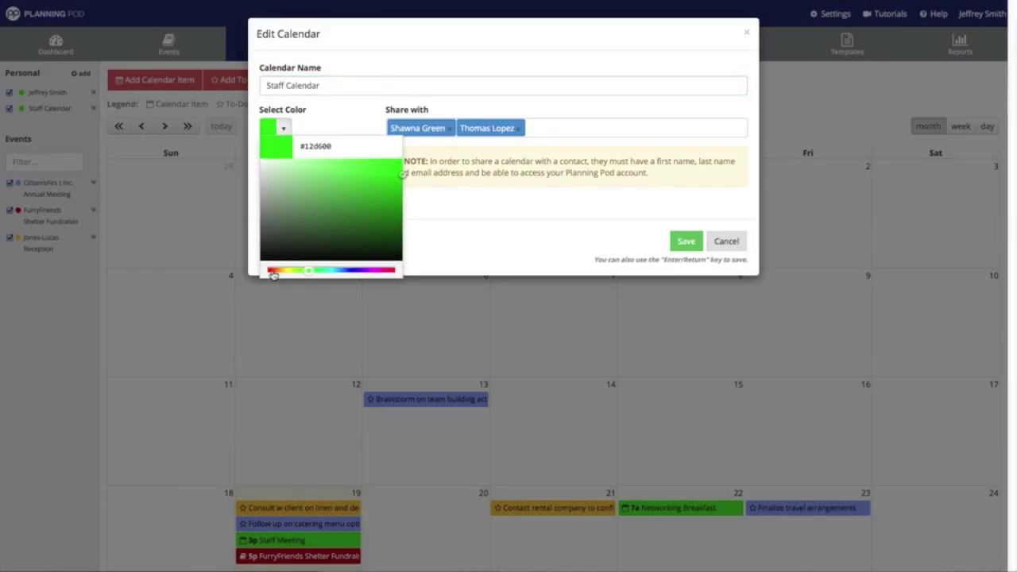
click(297, 270)
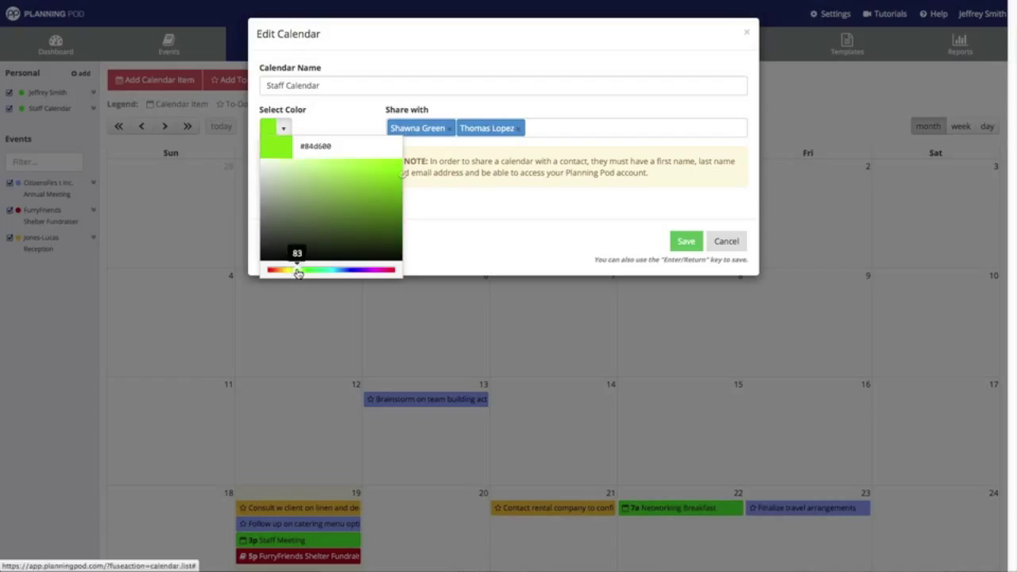
click(342, 270)
mouse_move(399, 206)
mouse_down()
mouse_move(403, 172)
mouse_move(402, 200)
mouse_up()
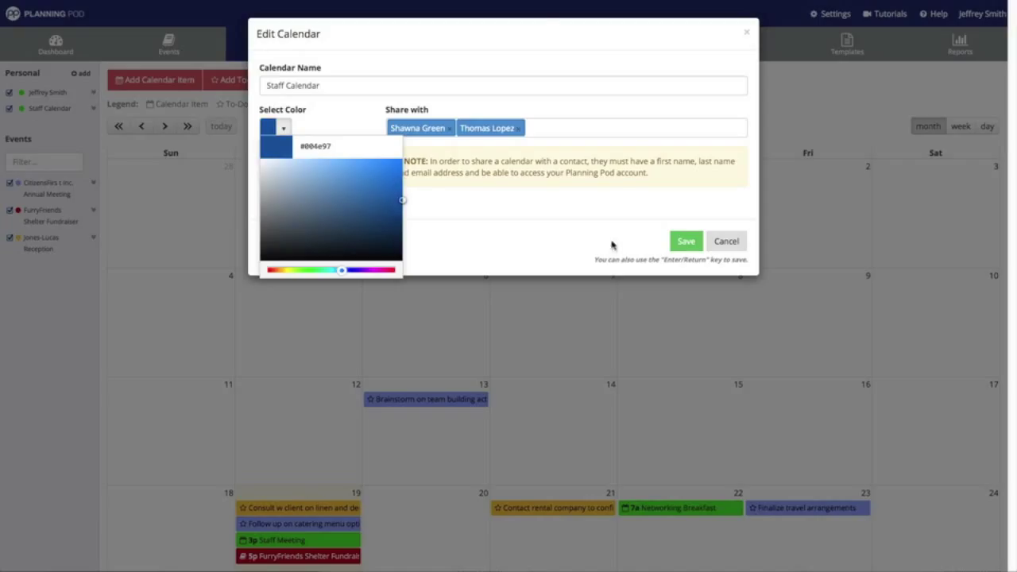
click(686, 241)
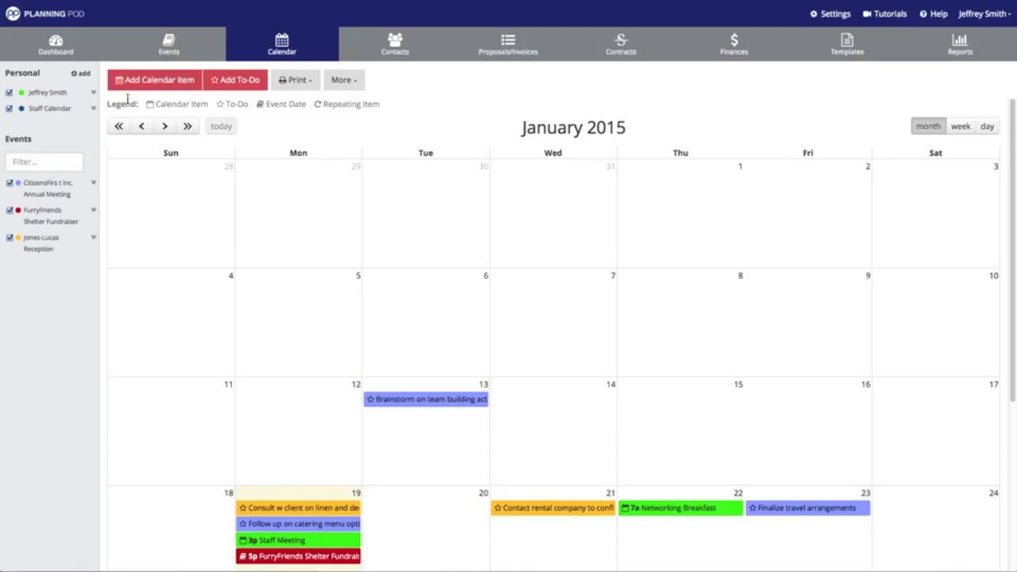
- Start a new event in the events list and name it "Open House Celebration"
click(167, 46)
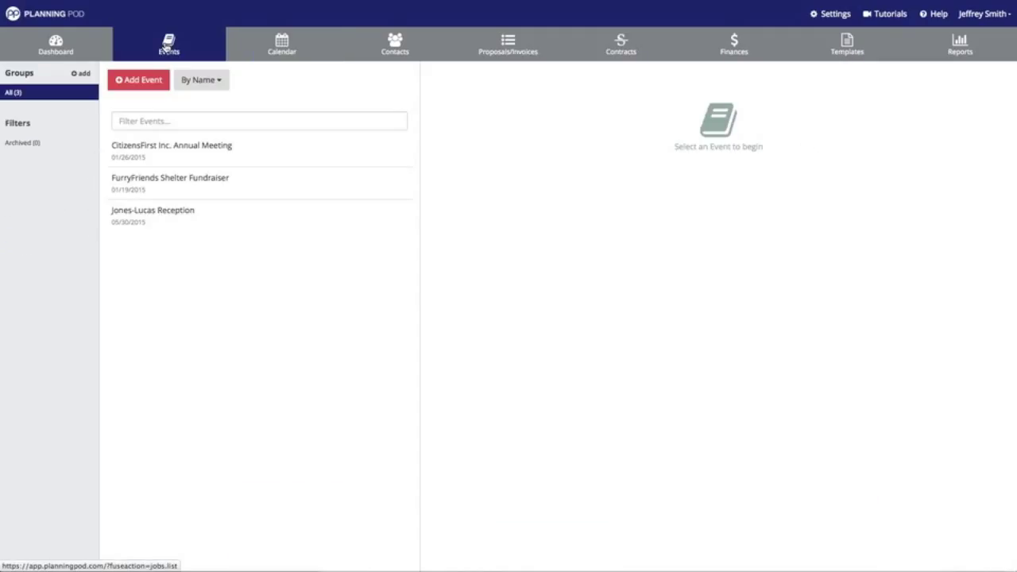
click(143, 80)
click(404, 143)
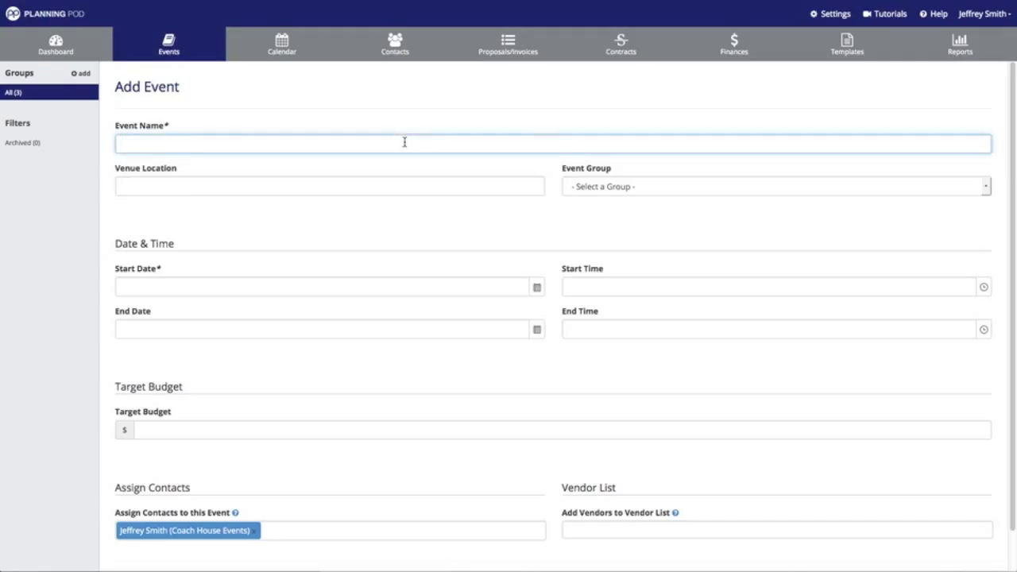
text(Ho)
key(BackSpace)
key(BackSpace)
text(Ope)
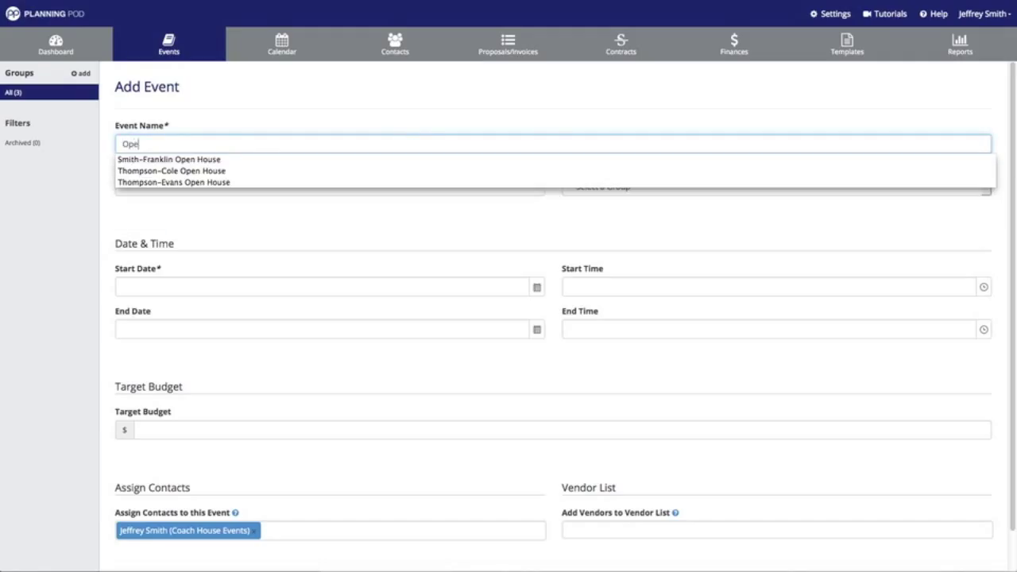
text(n House Cele)
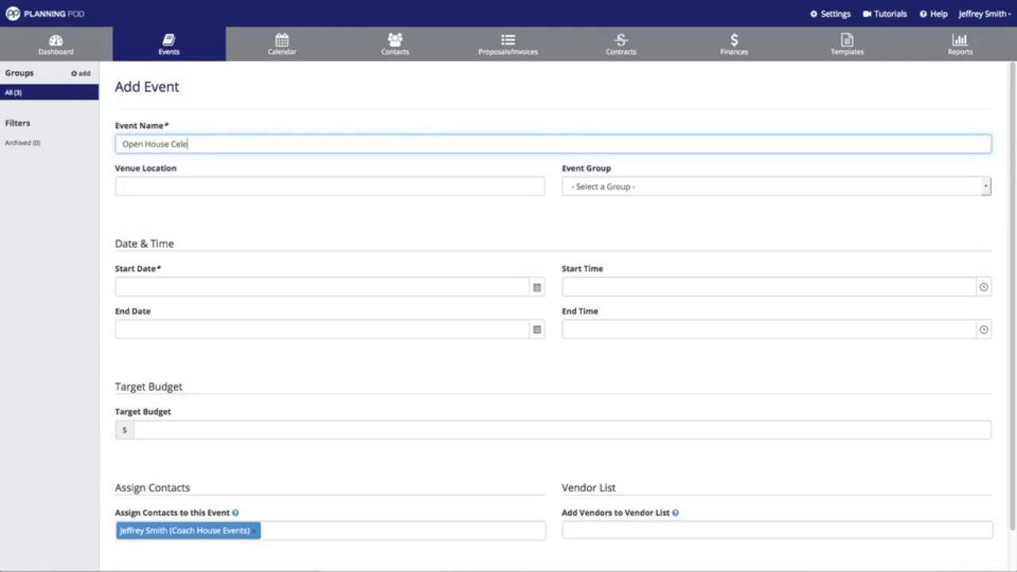
text(bration)
- Set the event's start date to 01/23/2015 and its start time to 4:30 PM
click(536, 287)
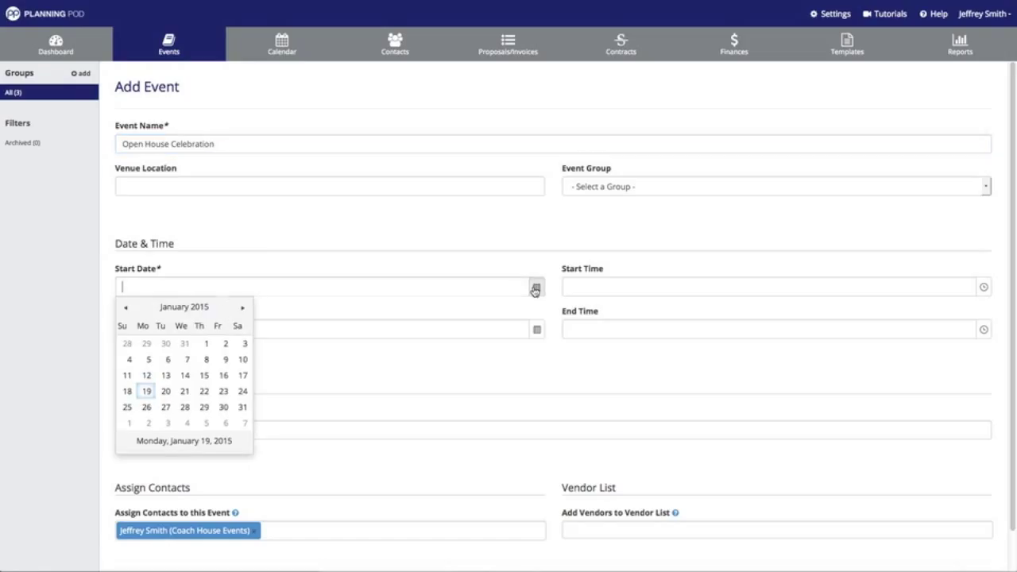
click(224, 391)
click(690, 286)
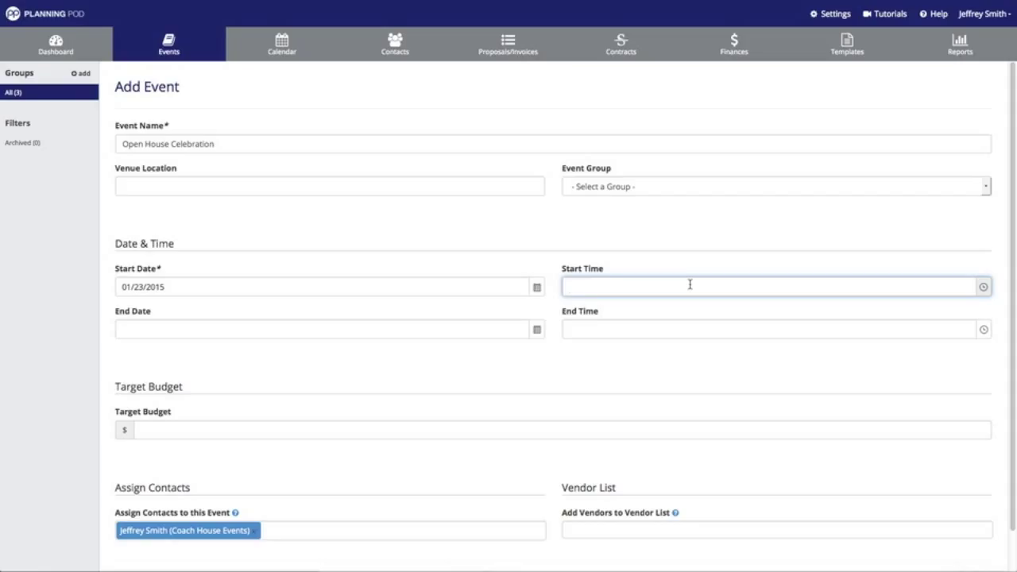
text(4)
text(:00)
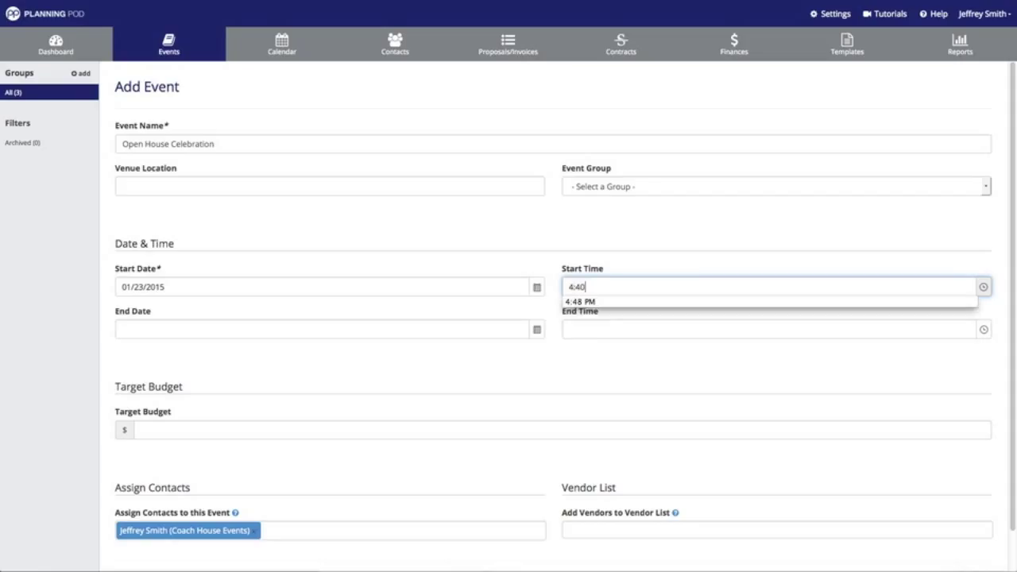
key(BackSpace)
key(BackSpace)
text(30 pm)
key(Return)
key(Tab)
- Set the event's end time to 9:00 PM
click(664, 328)
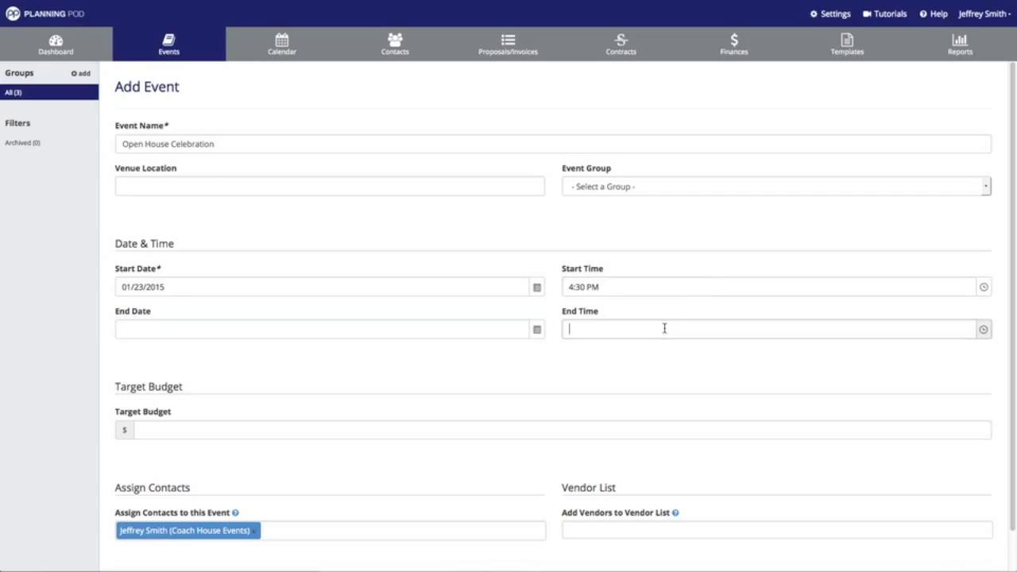
text(9:00)
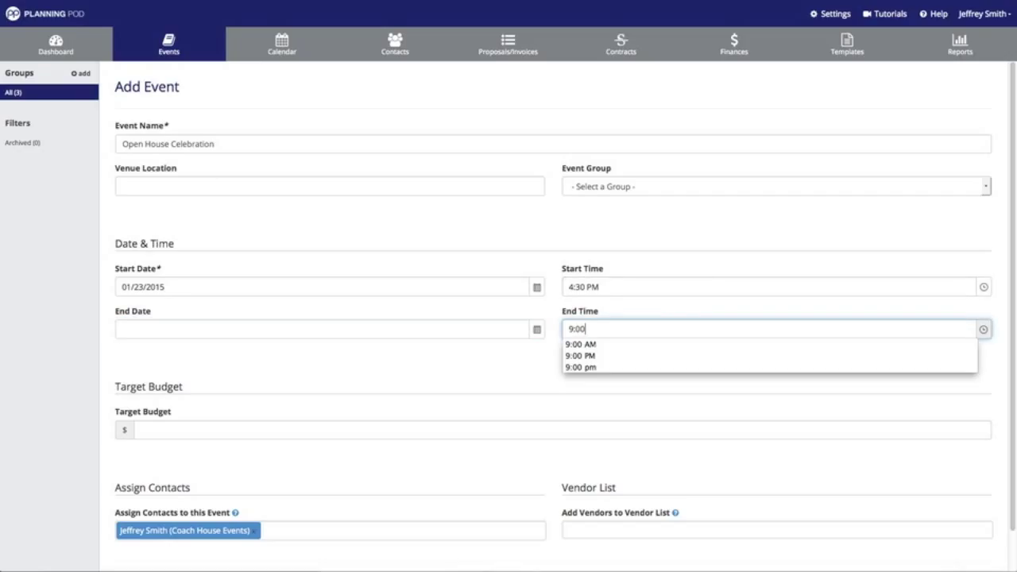
key(Down)
key(Down)
key(Return)
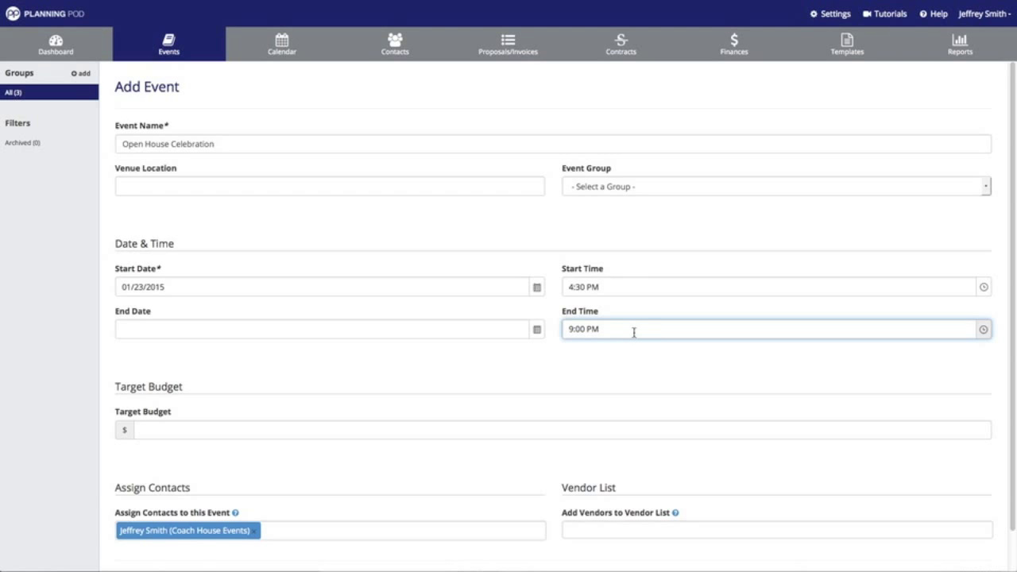
- Assign the fifth listed contact and the third-to-last contact, from Coach House Events, to the event, and save it
scroll(634, 332, down, 2)
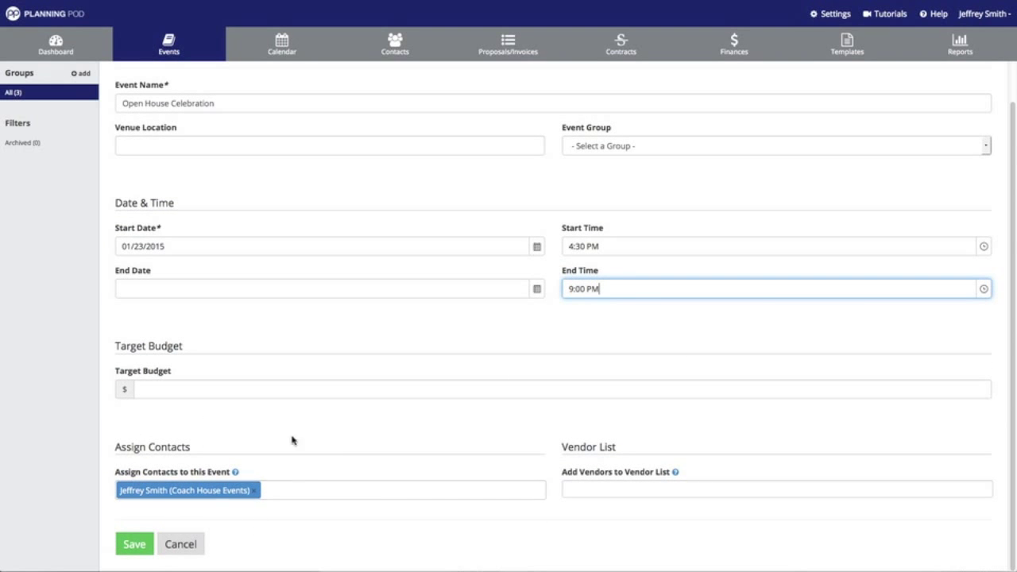
click(342, 490)
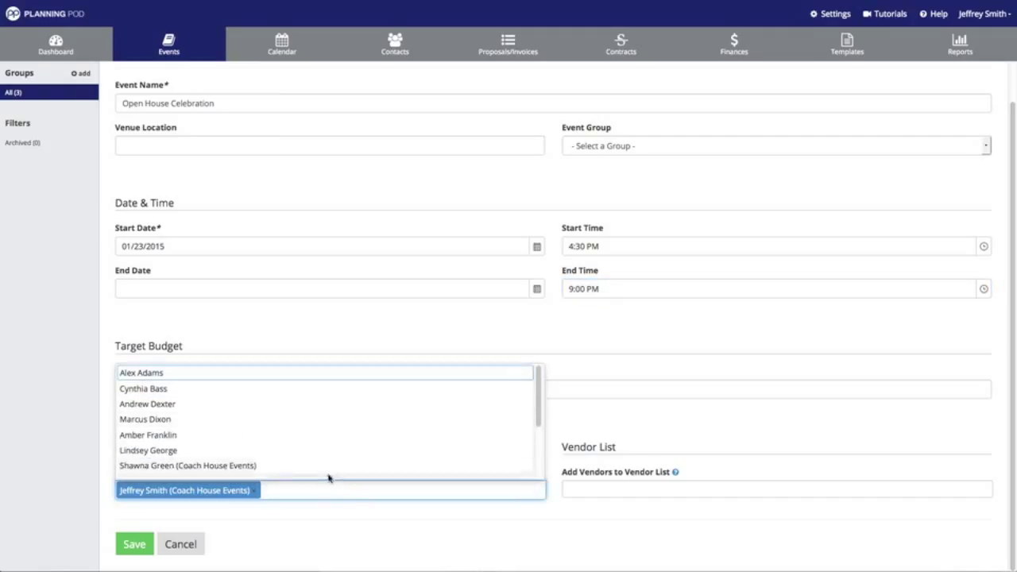
click(189, 436)
click(396, 496)
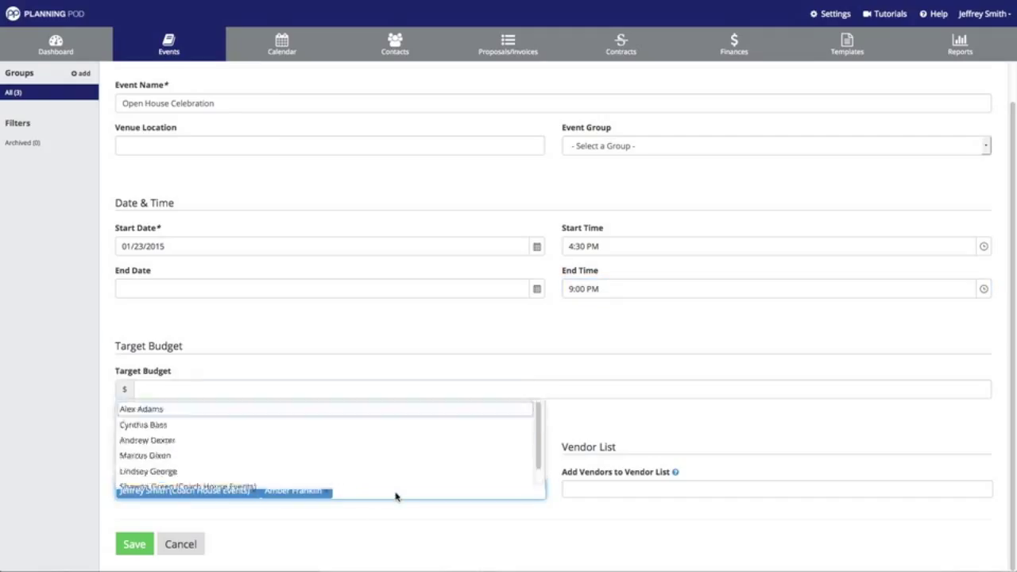
scroll(205, 427, down, 3)
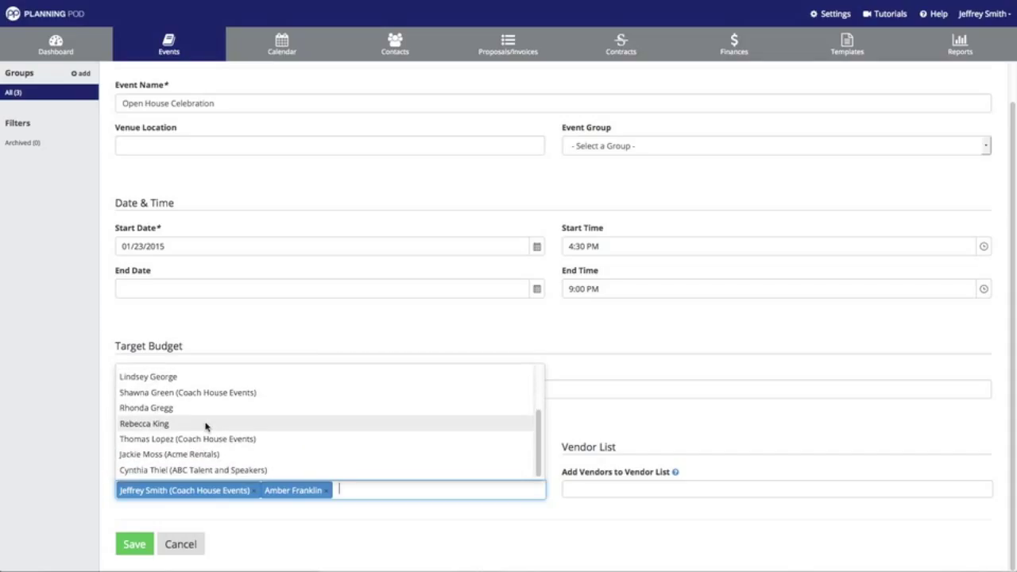
click(210, 438)
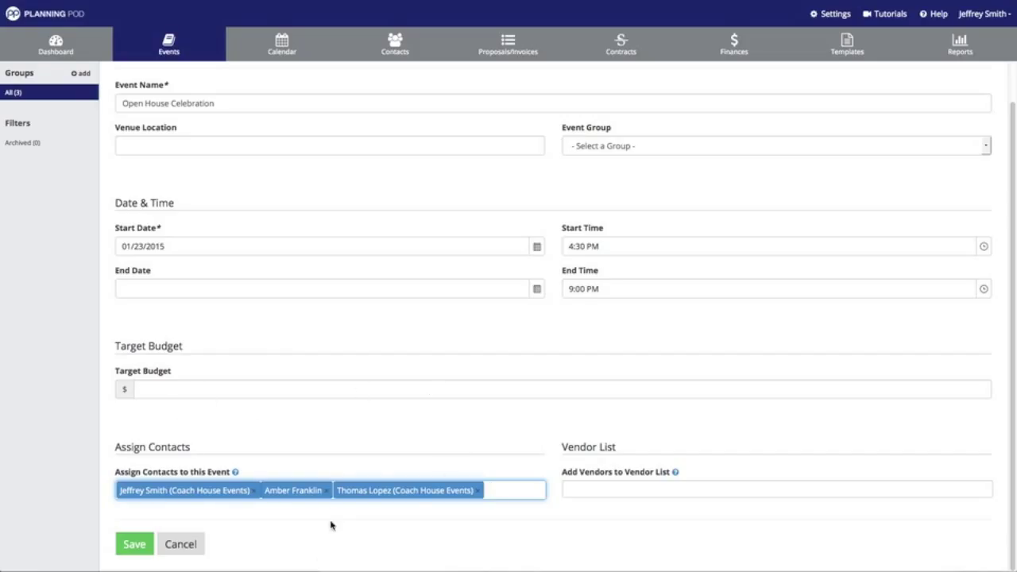
click(134, 545)
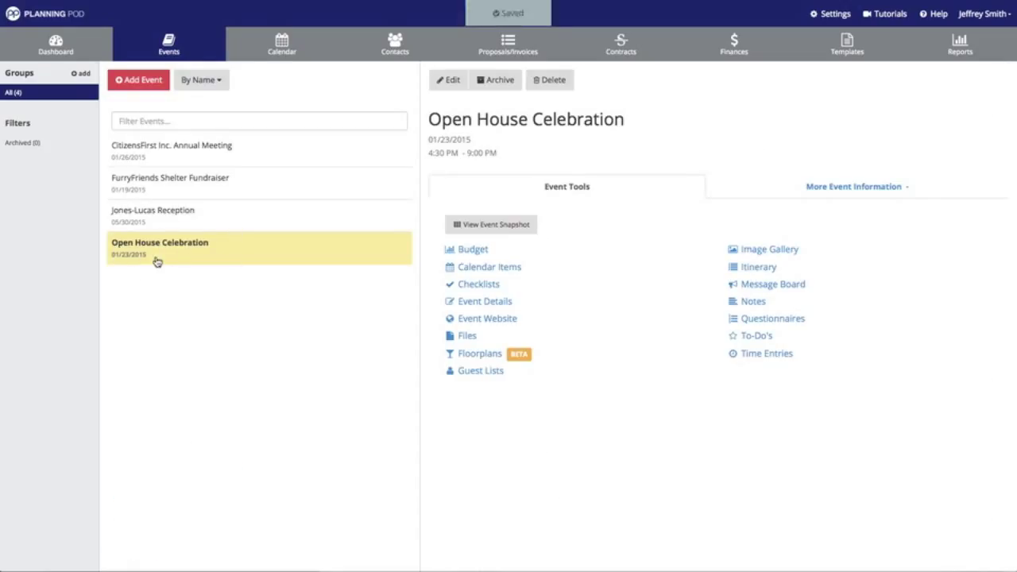
- Return to the calendar and hide the Jones-Lucas Reception, CitizensFirst Inc. Annual Meeting and first personal calendars
click(283, 52)
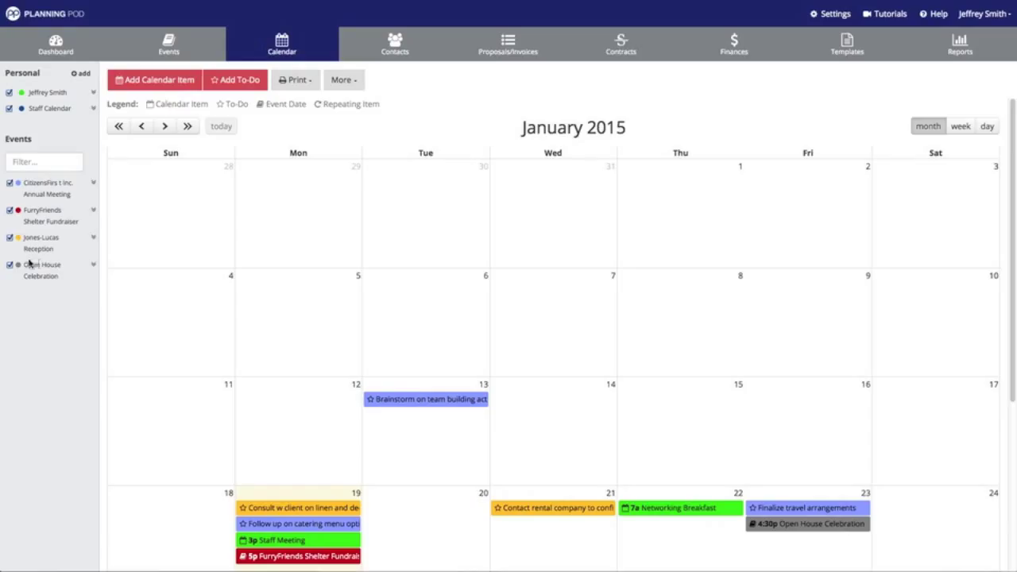
click(10, 239)
click(9, 184)
click(10, 93)
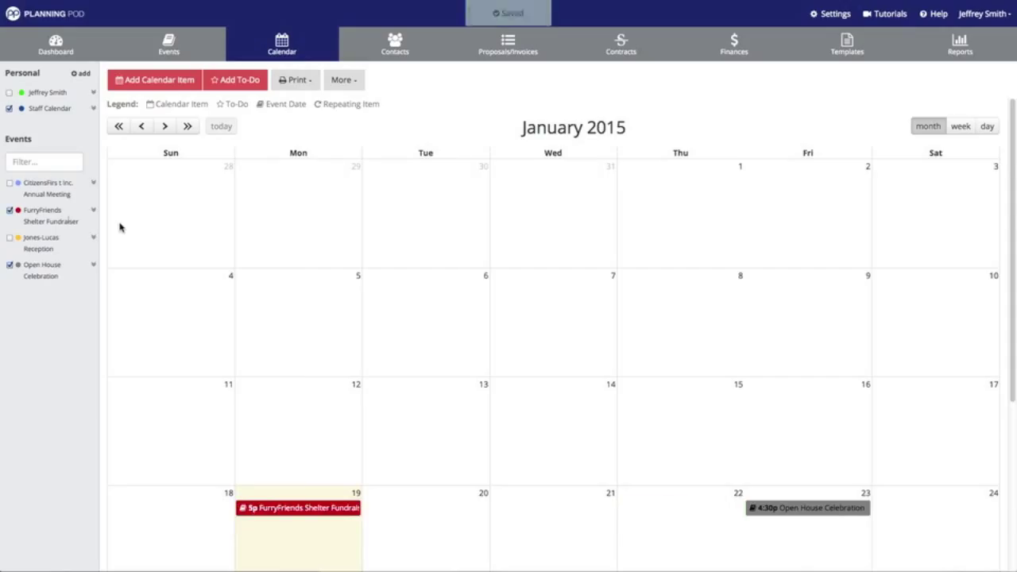
scroll(119, 228, down, 3)
- Show the first personal, CitizensFirst Inc. Annual Meeting and Jones-Lucas Reception calendars again
click(9, 94)
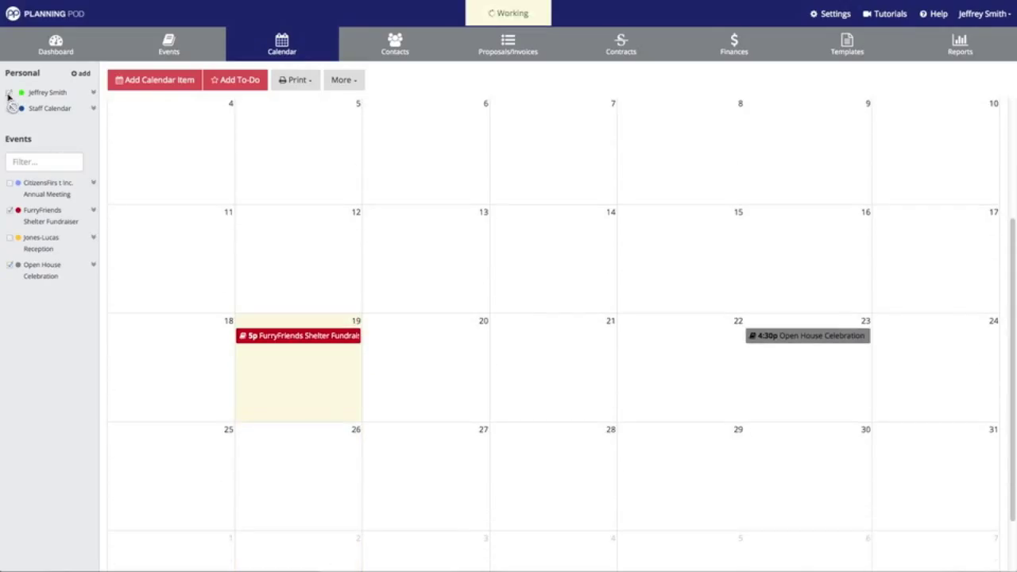
click(10, 184)
click(10, 238)
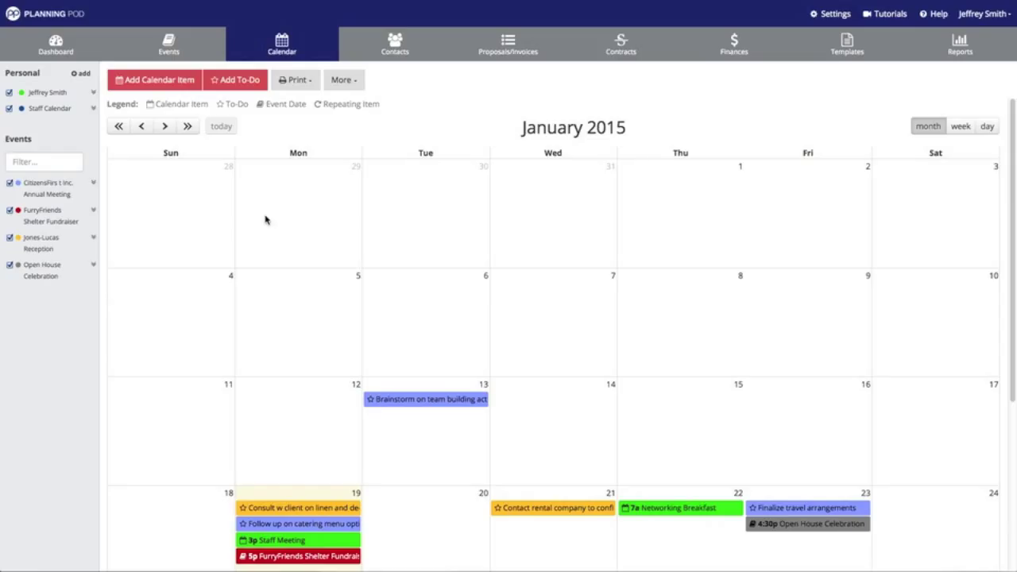
- View the calendar's additional options, including importing a calendar from an .ics file
click(343, 82)
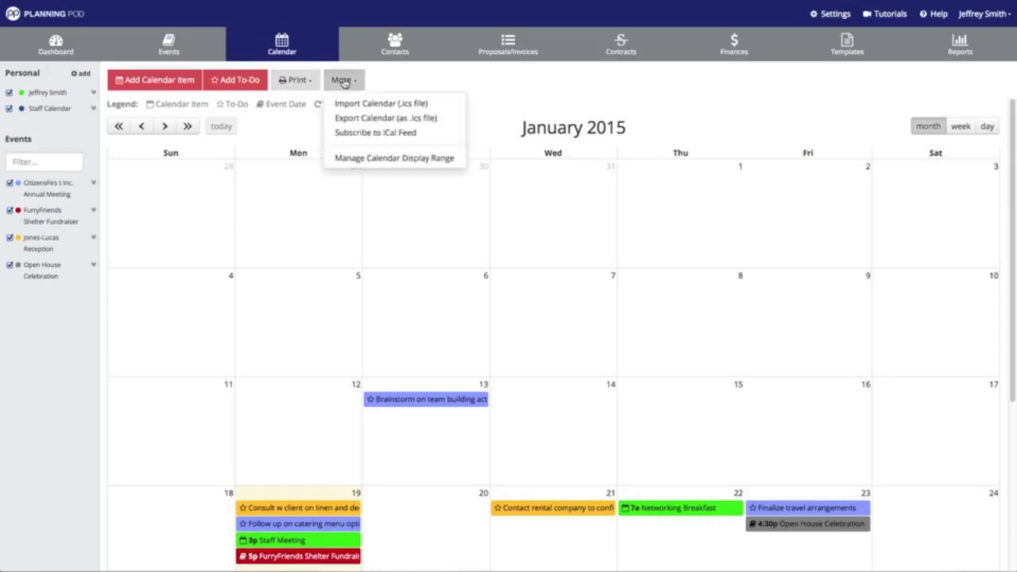
click(395, 103)
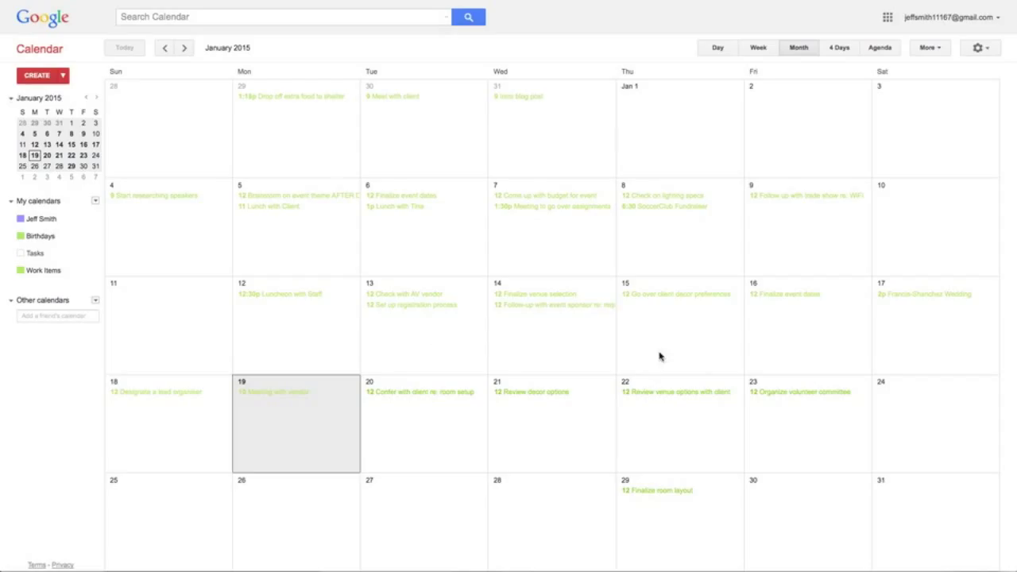
click(984, 49)
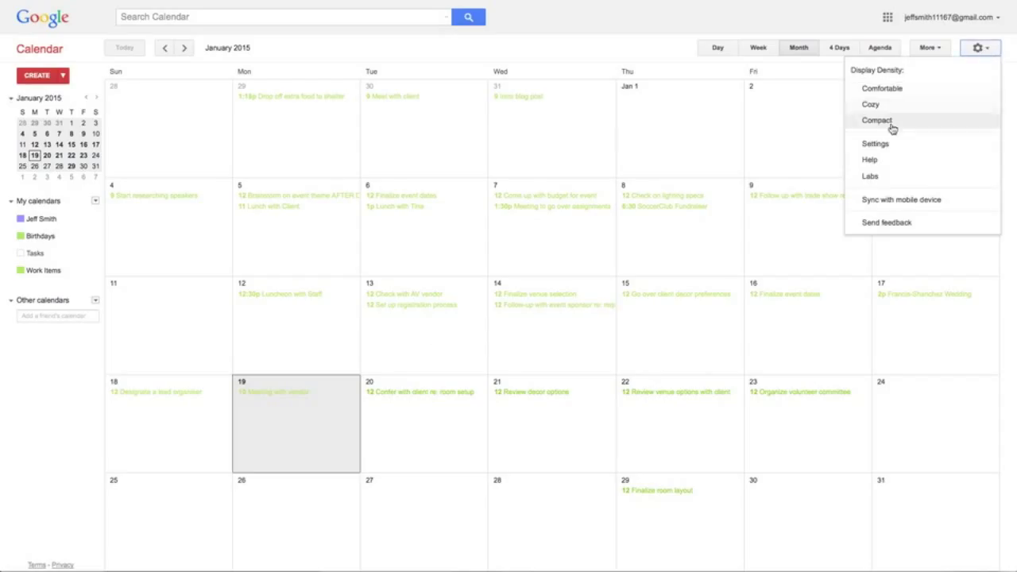
click(877, 145)
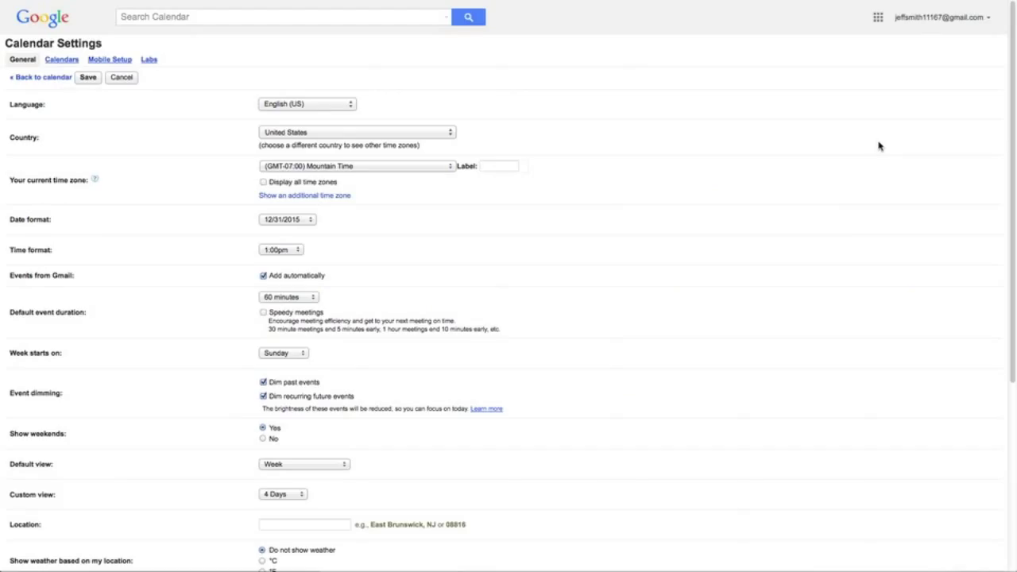
click(62, 60)
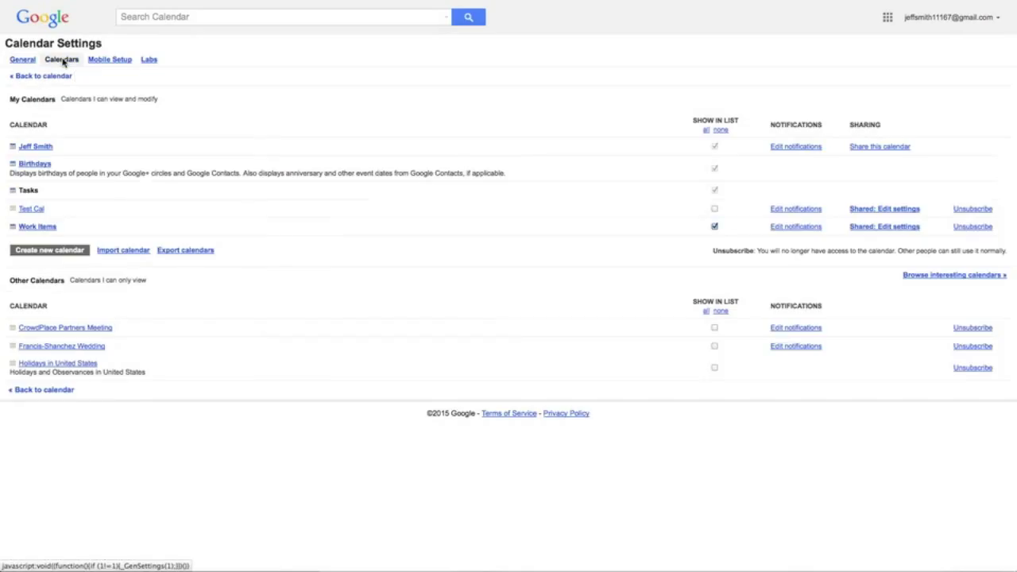
click(196, 251)
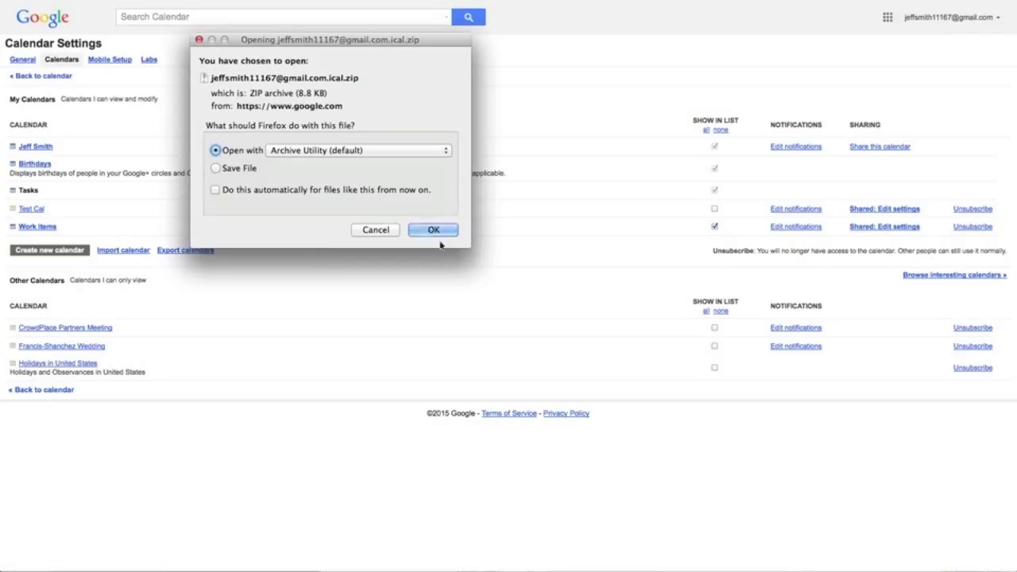
click(440, 231)
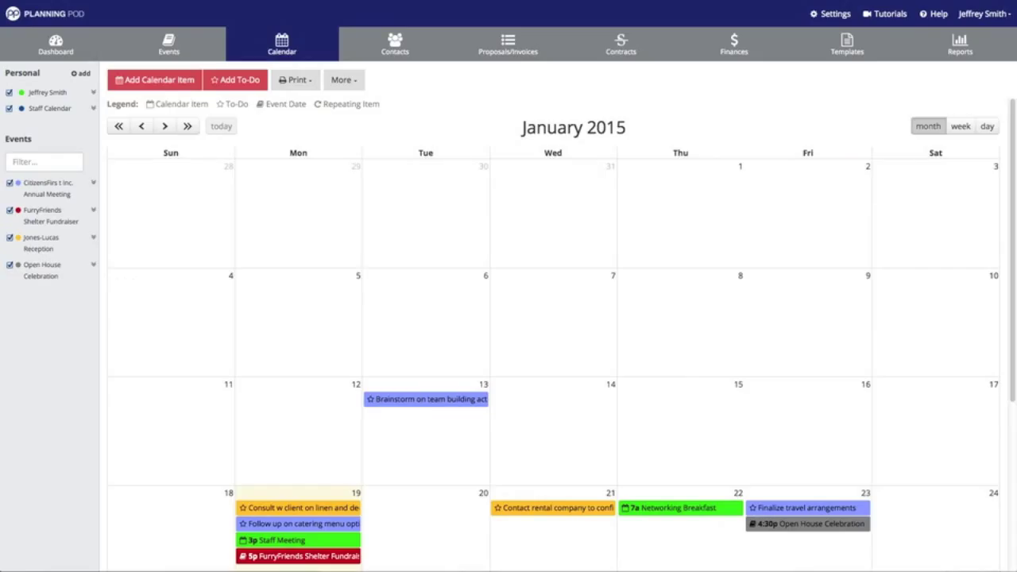
- Back in Planning Pod, start an .ics calendar import and choose Staff Calendar as the calendar to import into
click(305, 82)
click(340, 81)
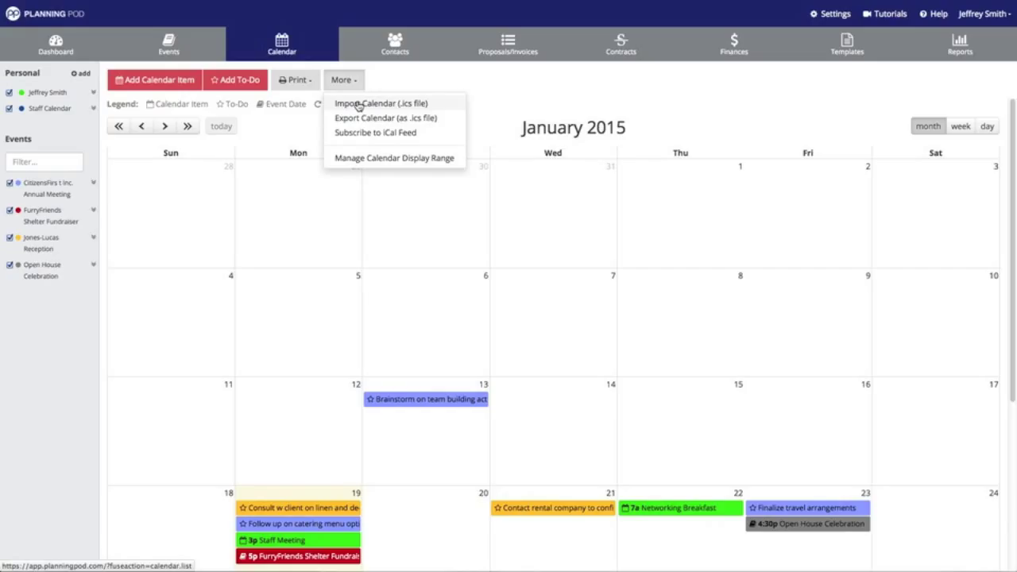
click(359, 105)
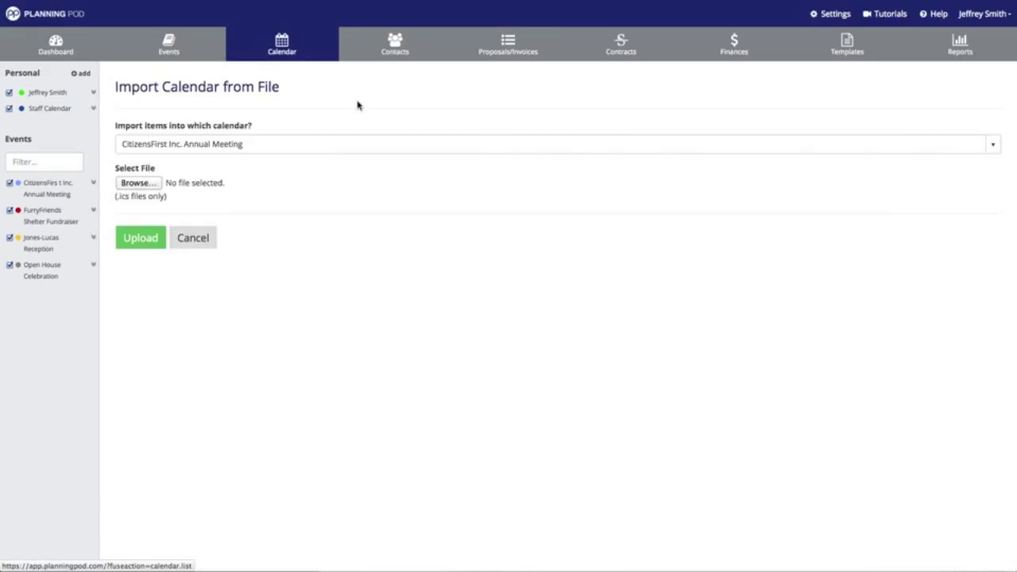
click(221, 144)
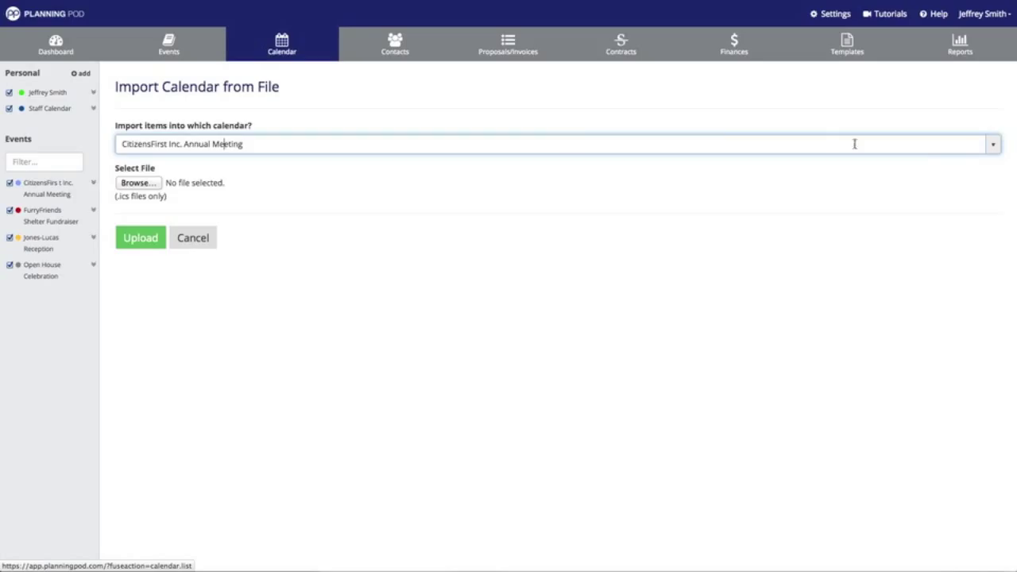
click(991, 147)
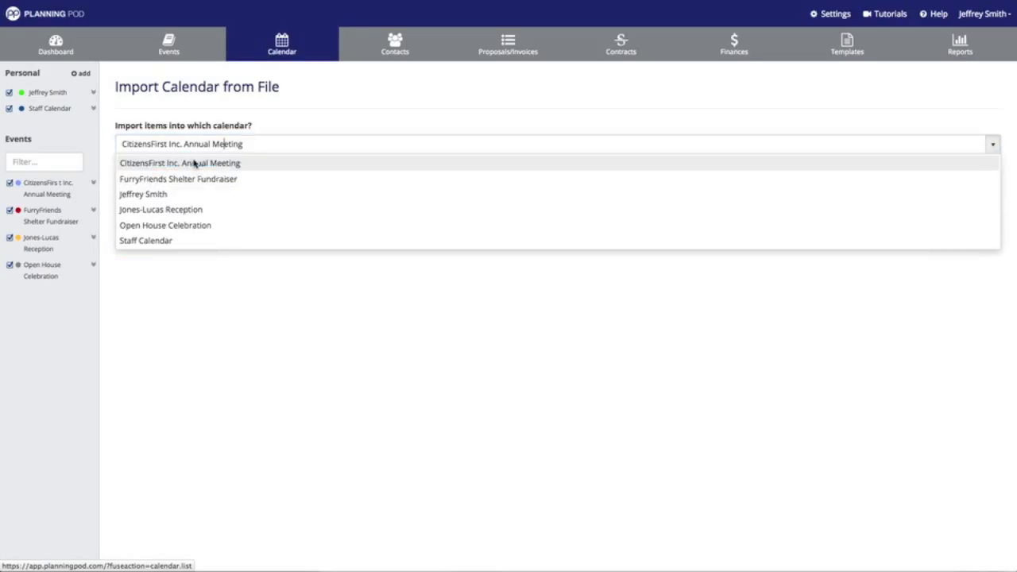
click(166, 243)
- Choose the Work Items .ics file from the exported Google calendar folder in Downloads and upload it to the Staff Calendar
click(151, 186)
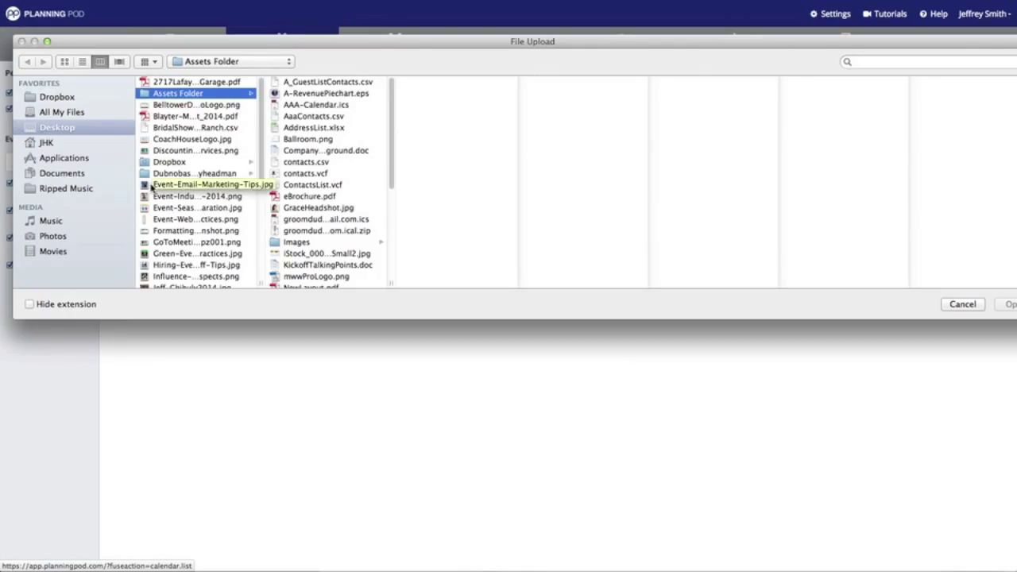
click(55, 145)
click(167, 139)
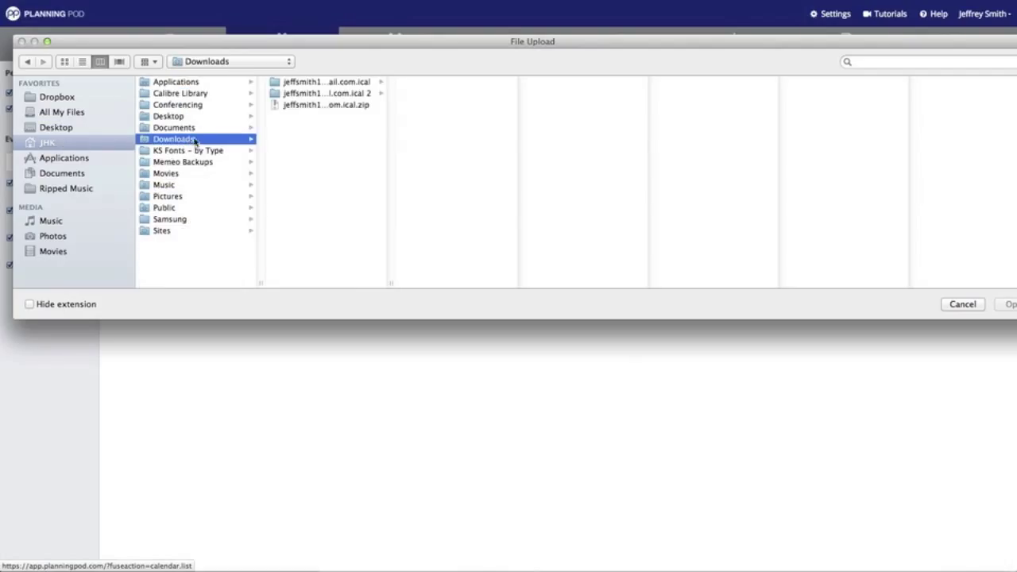
click(324, 82)
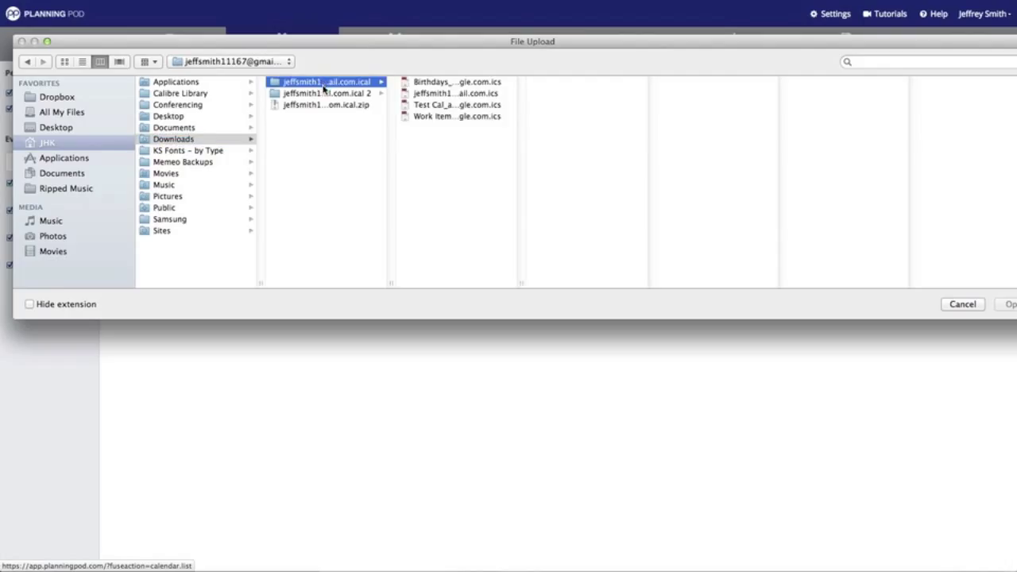
click(438, 118)
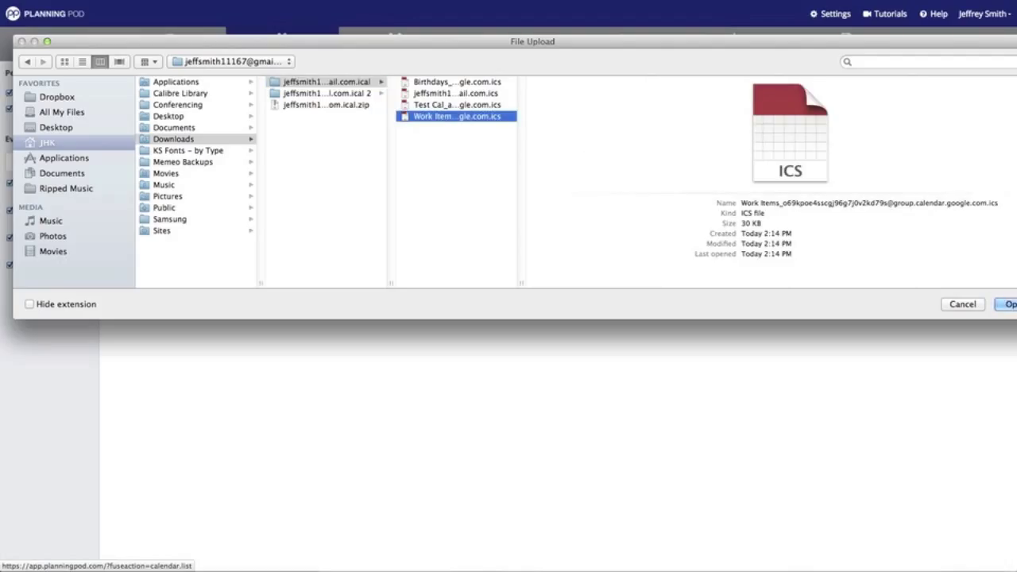
key(Return)
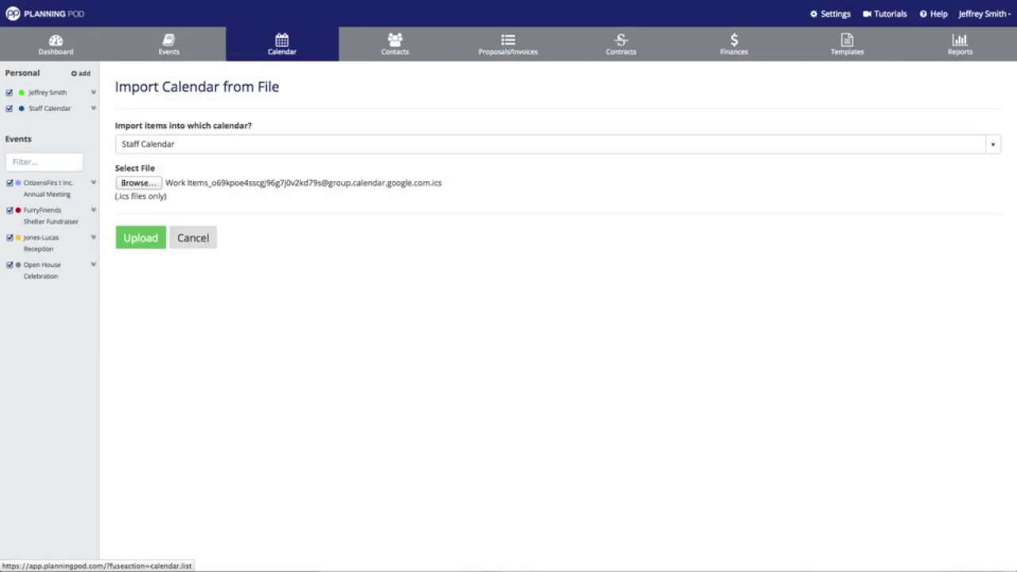
click(158, 243)
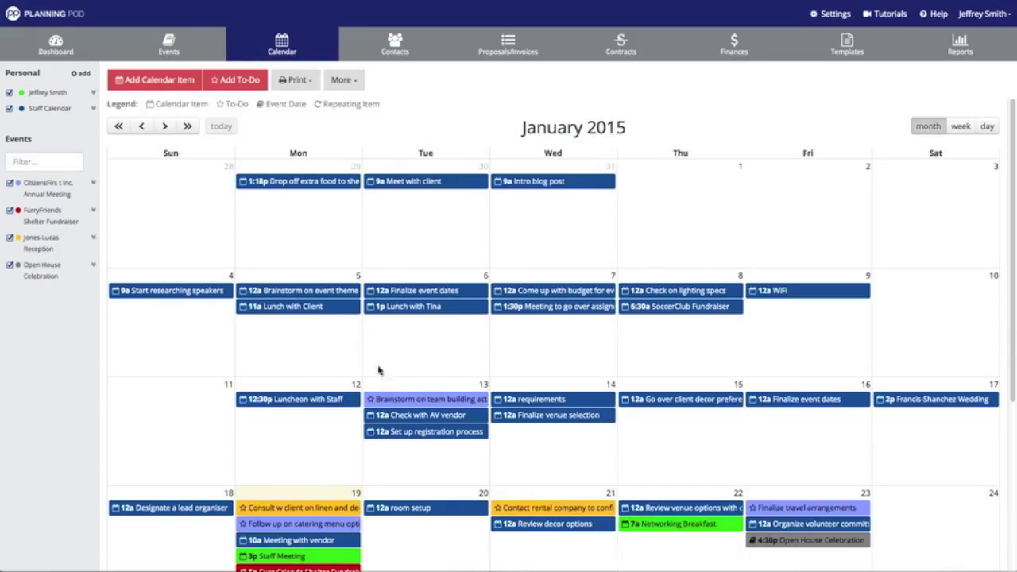
- View the details of the "Come up with budget for event" item on January 7 and close them
click(554, 292)
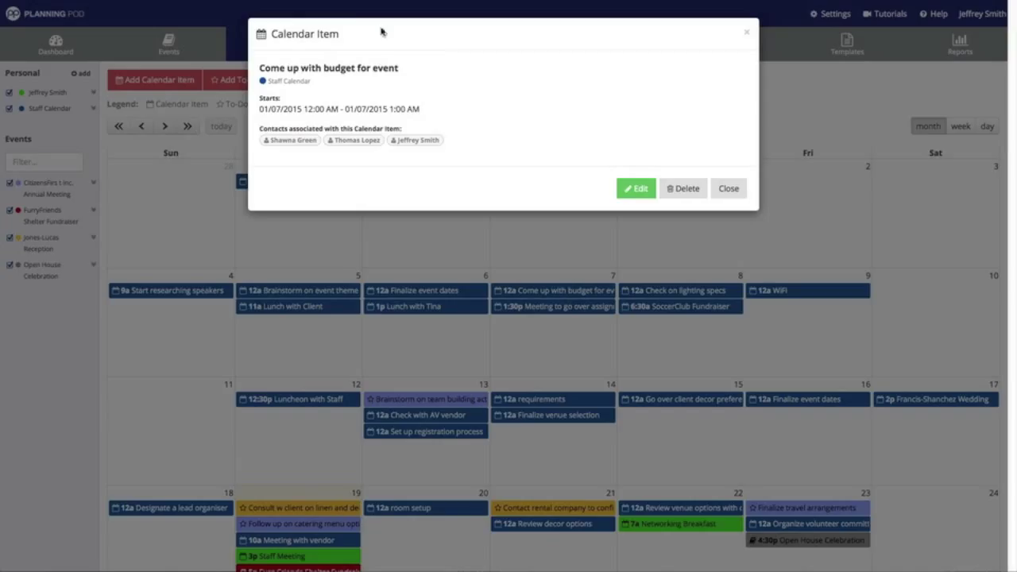
click(726, 191)
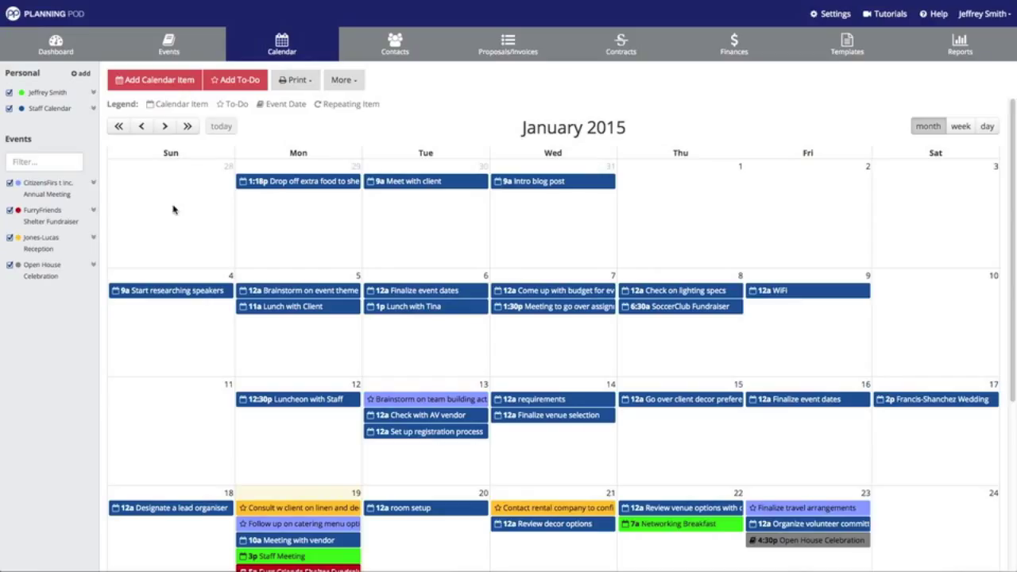
- Start a new calendar item named "Meet with client - discuss decor and vendors"
click(155, 87)
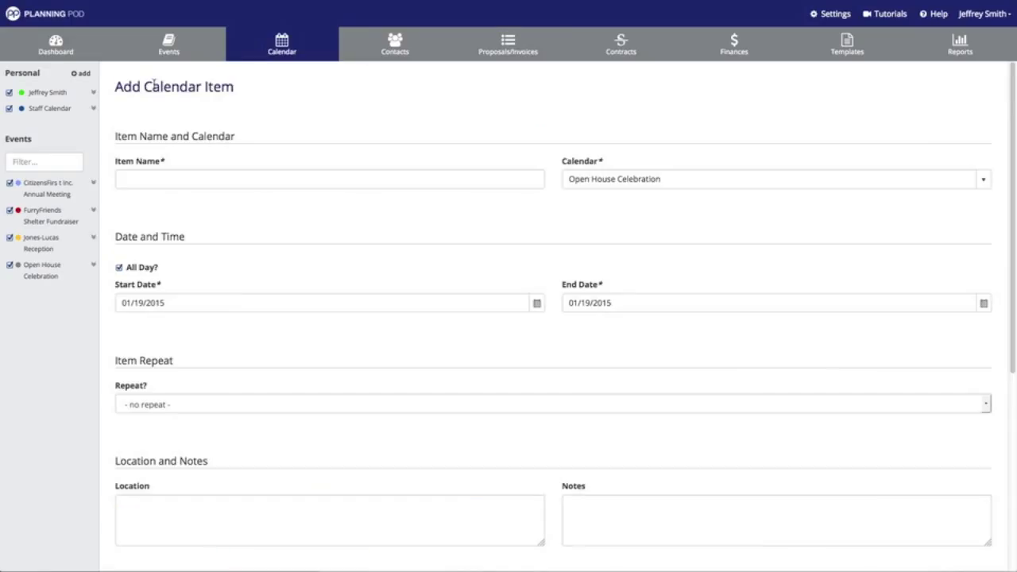
click(169, 183)
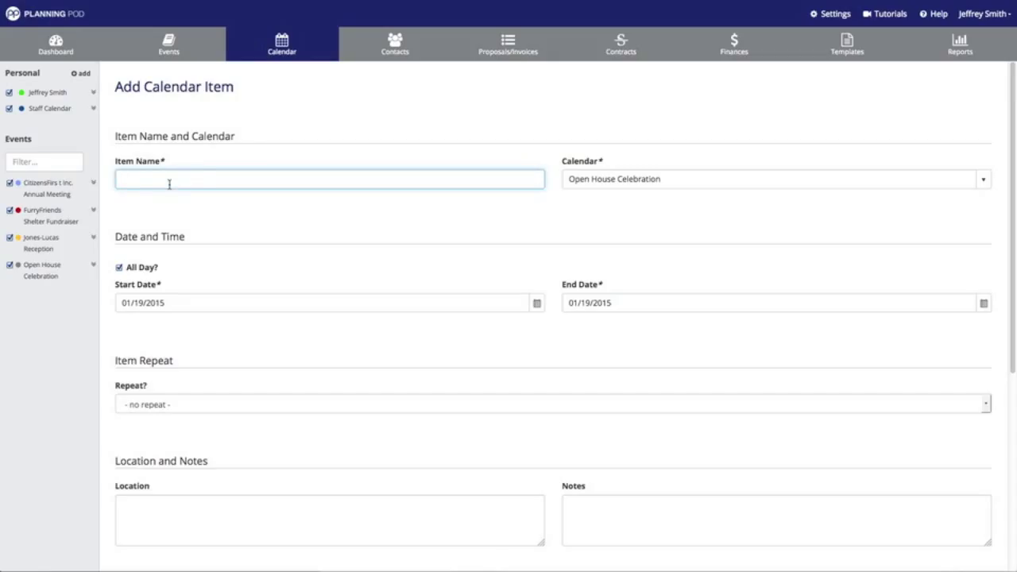
text(Meet with)
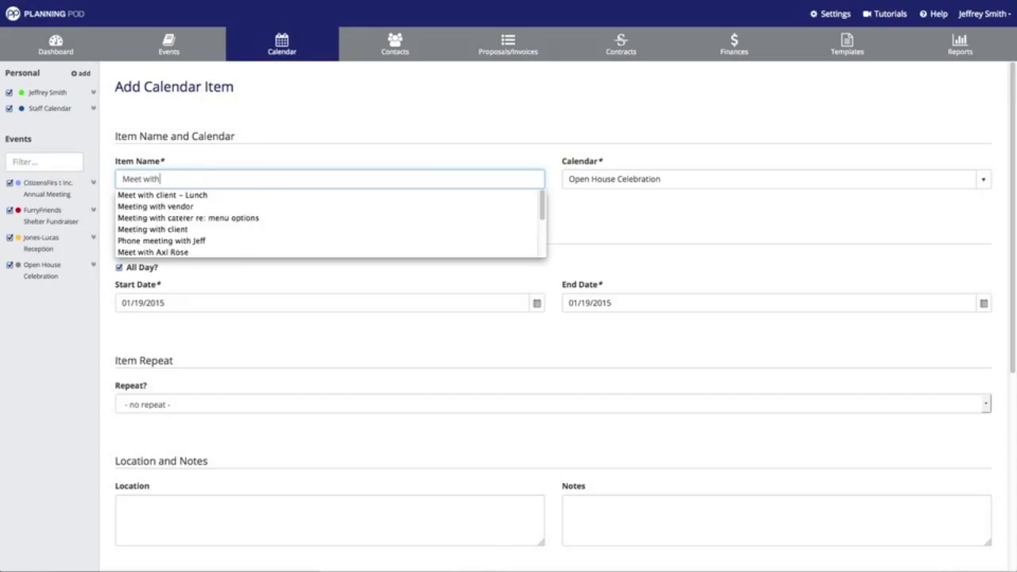
text( client - is)
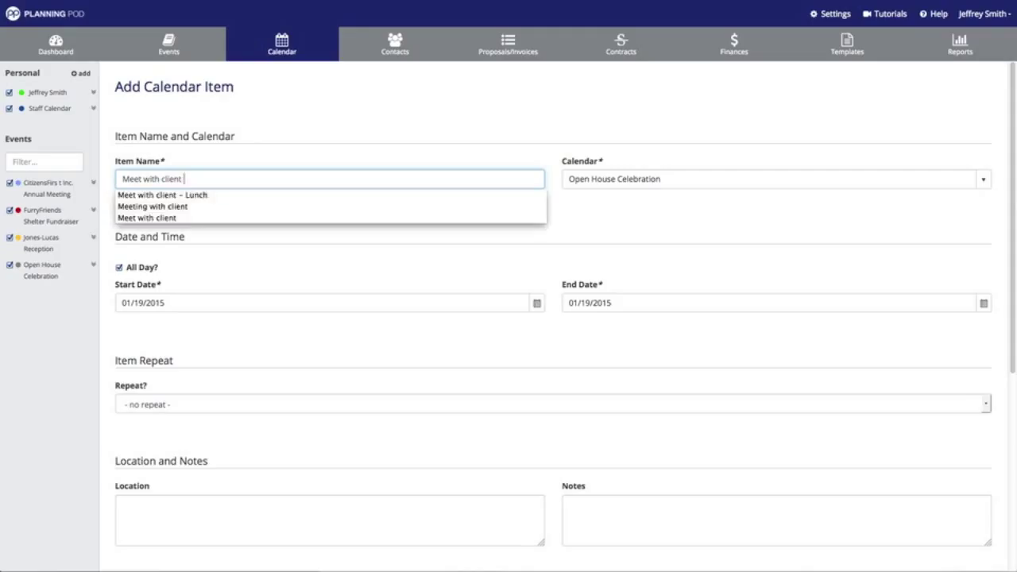
key(BackSpace)
key(BackSpace)
text(discu)
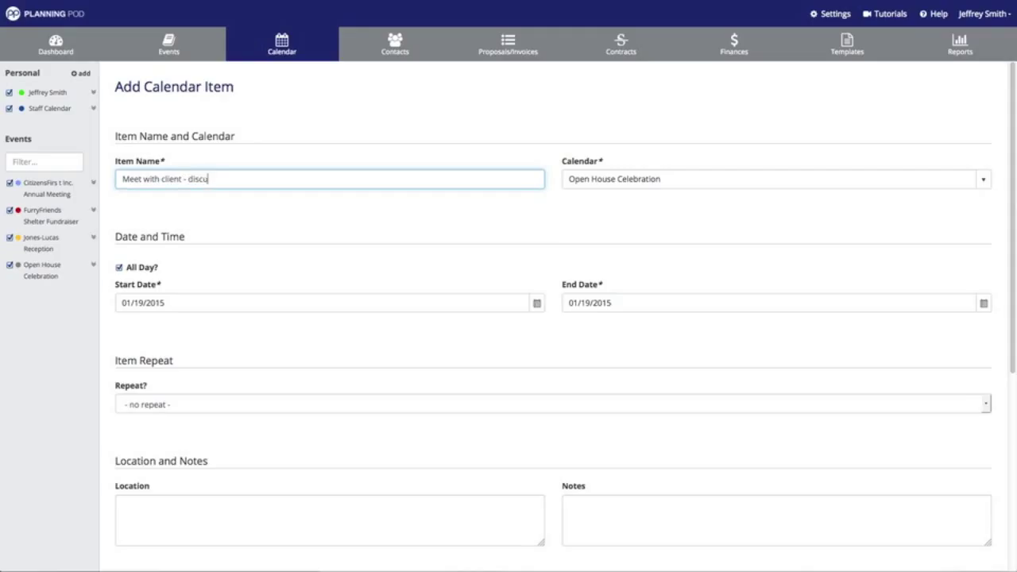
text(ss decor and vendors)
- Switch the item's calendar to Jones-Lucas Reception and back to Open House Celebration
click(983, 185)
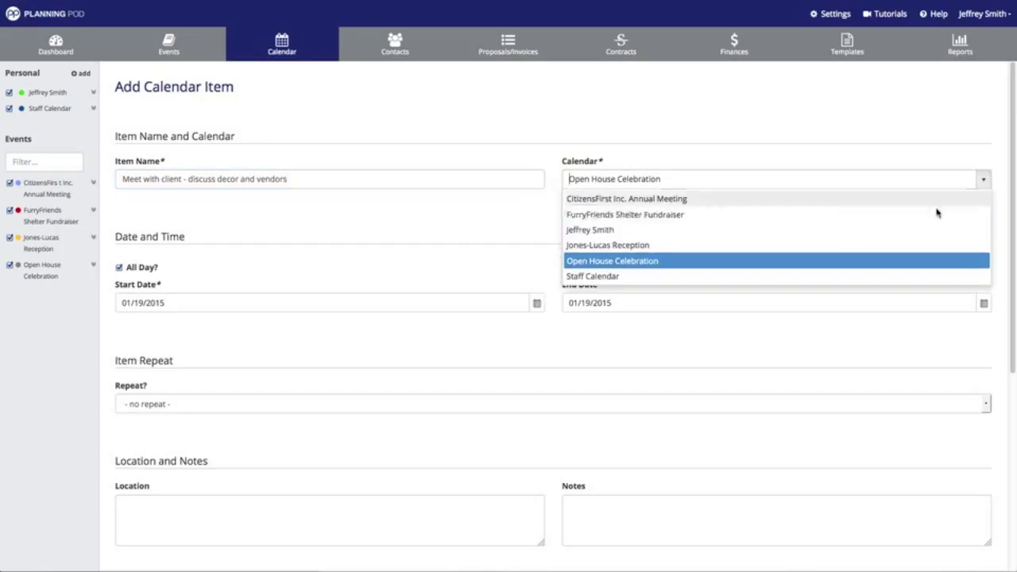
click(641, 245)
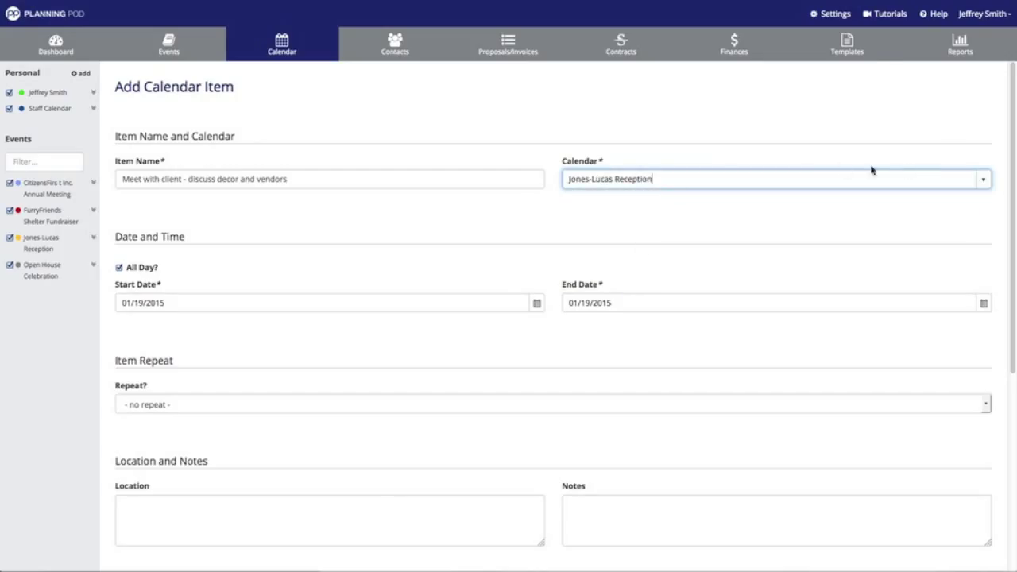
click(973, 176)
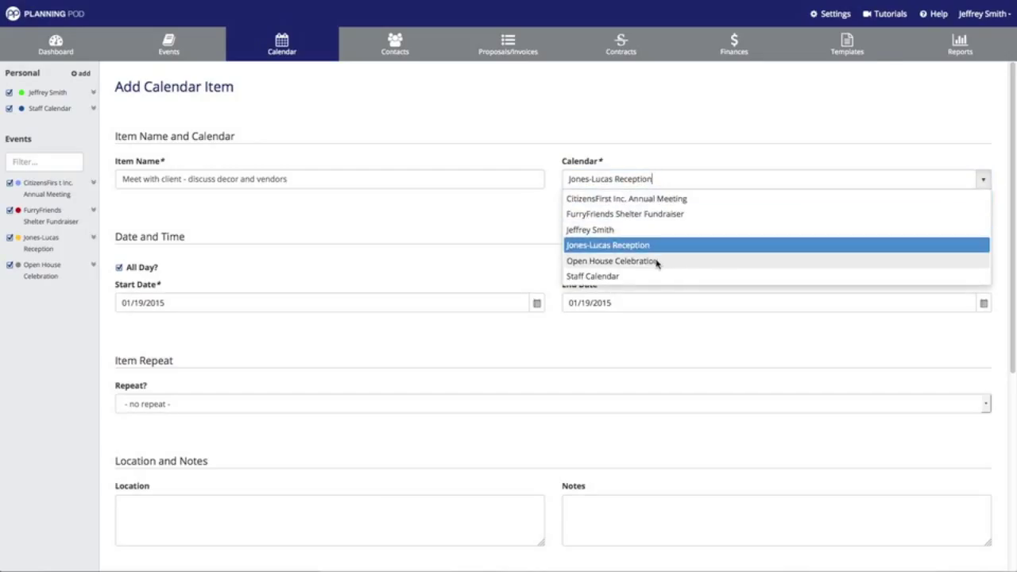
click(657, 262)
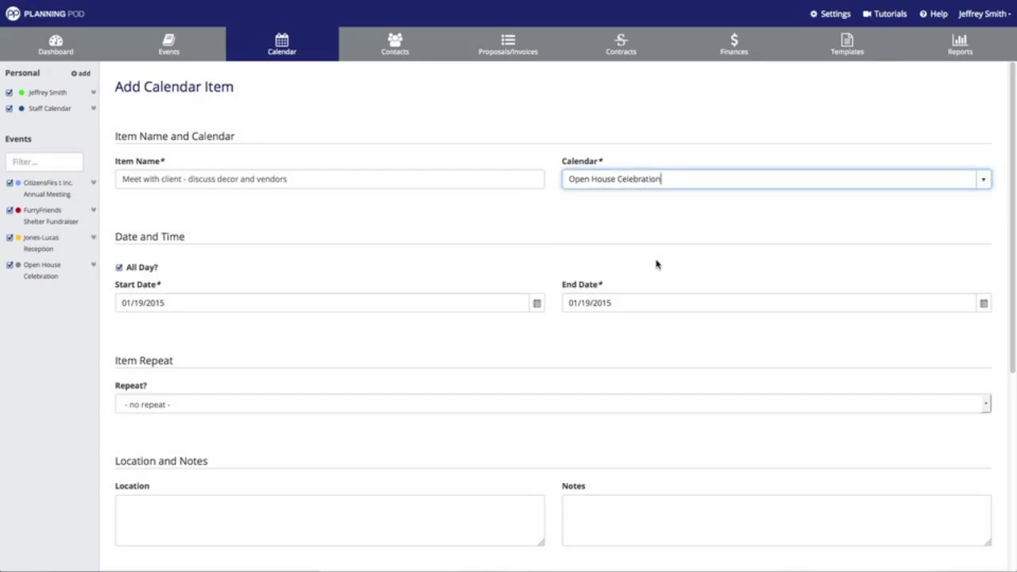
- Make the item not all-day and set it to start on 01/20/2015 at 10:00 AM
click(120, 269)
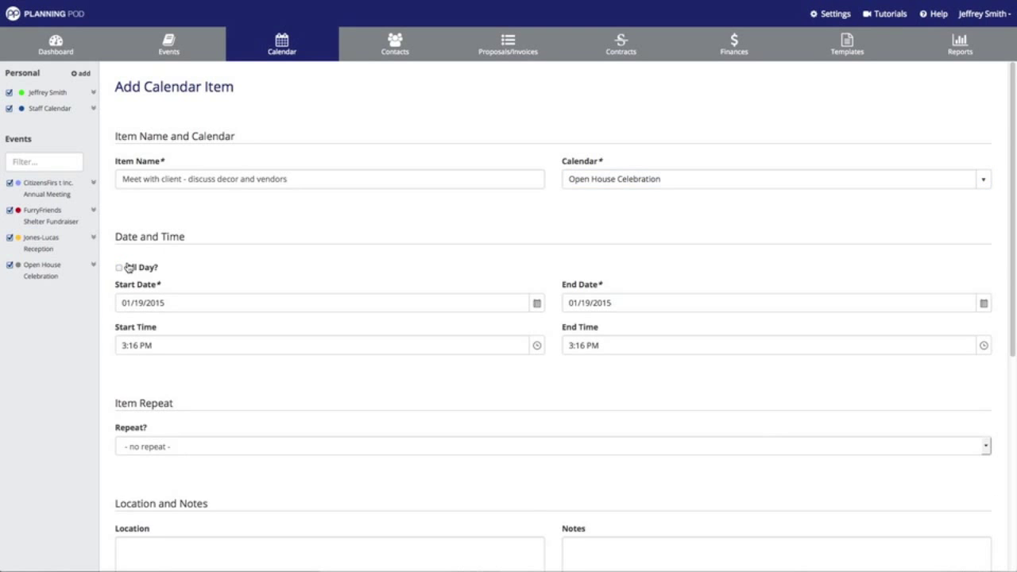
scroll(191, 257, down, 2)
click(536, 238)
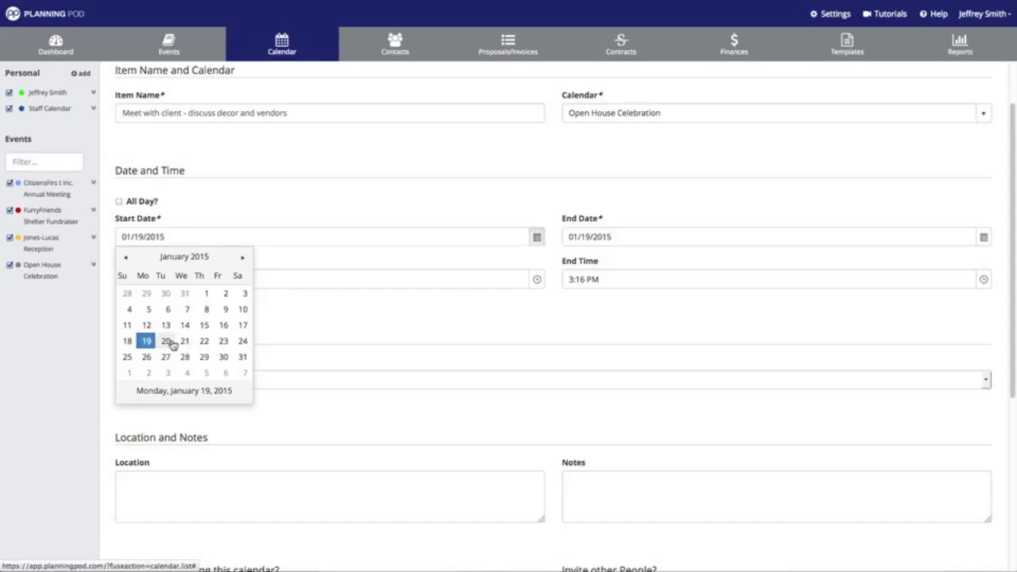
click(165, 341)
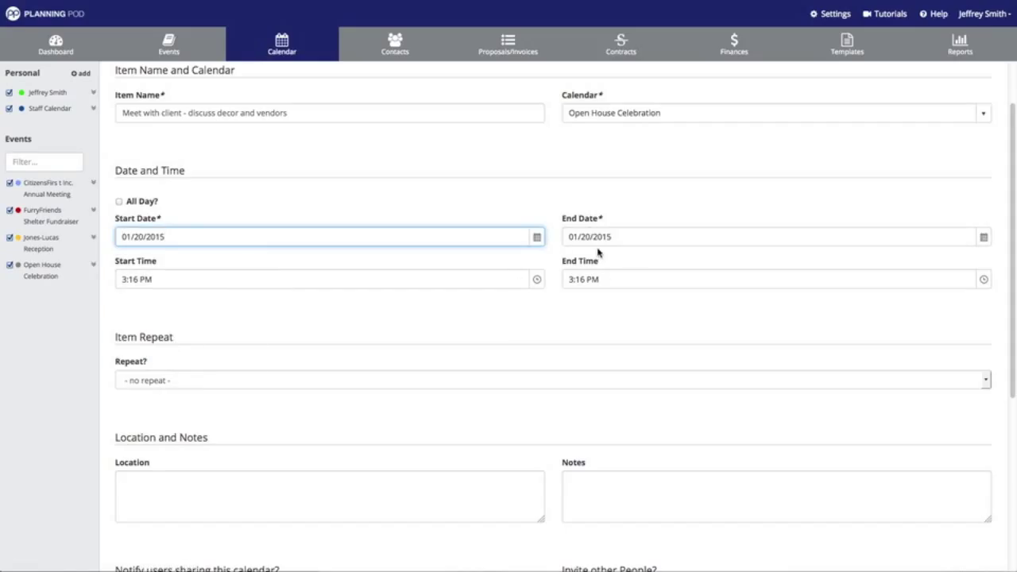
drag(141, 283, 111, 279)
text(10:000)
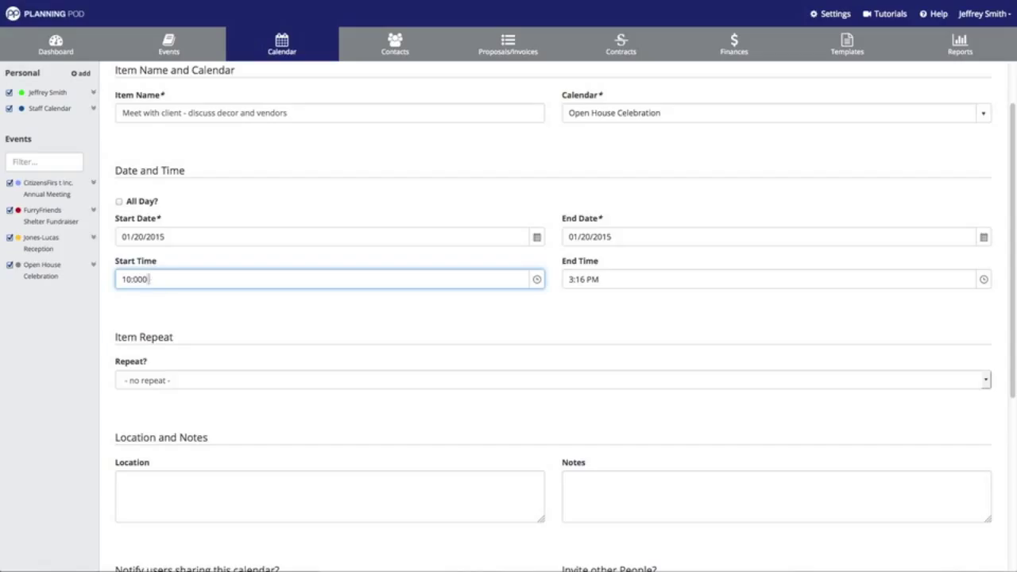
key(BackSpace)
text(am)
click(211, 295)
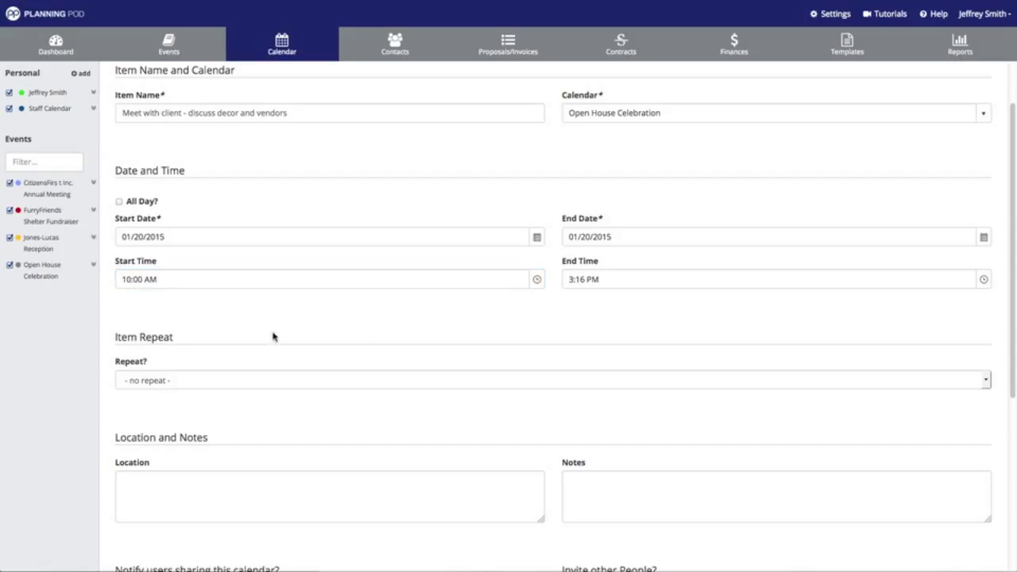
- Set the calendar item's end time to 11:00 AM
click(982, 280)
click(982, 280)
click(983, 280)
scroll(794, 337, down, 15)
scroll(795, 338, down, 12)
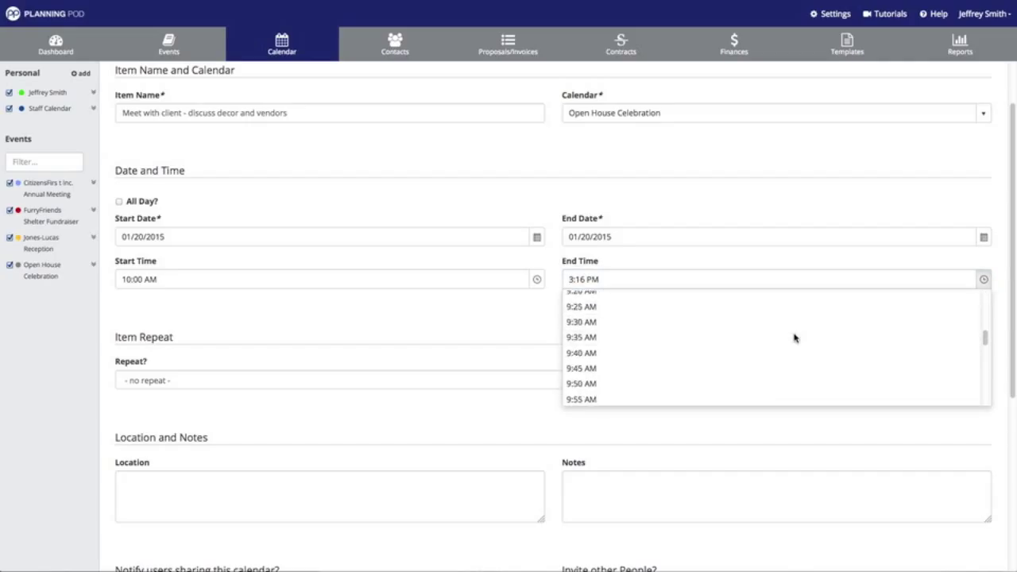
scroll(751, 334, up, 2)
scroll(732, 333, up, 2)
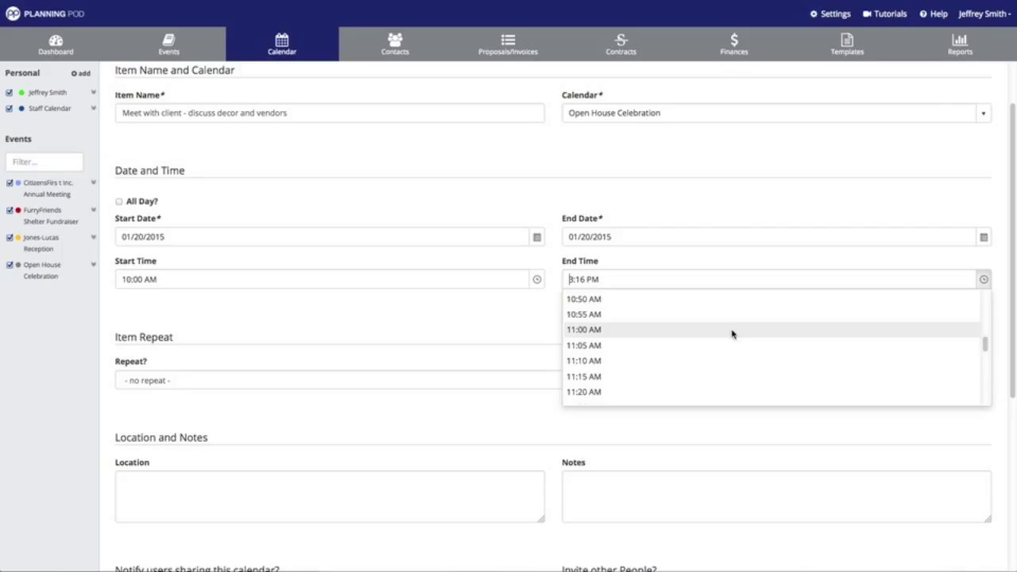
click(603, 330)
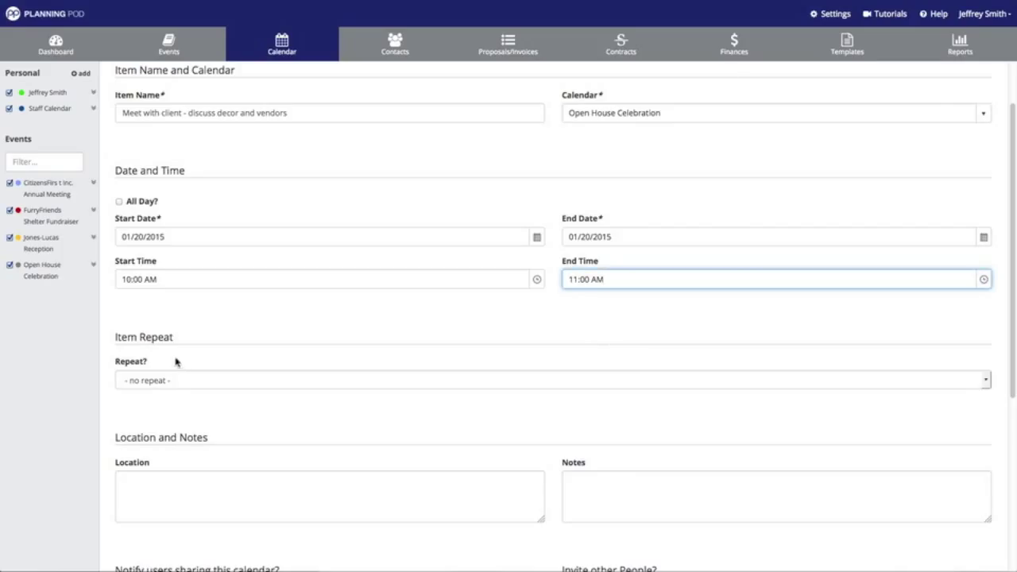
- Try the daily, weekly, monthly and yearly repeat settings for the item and return it to no repeat
click(986, 381)
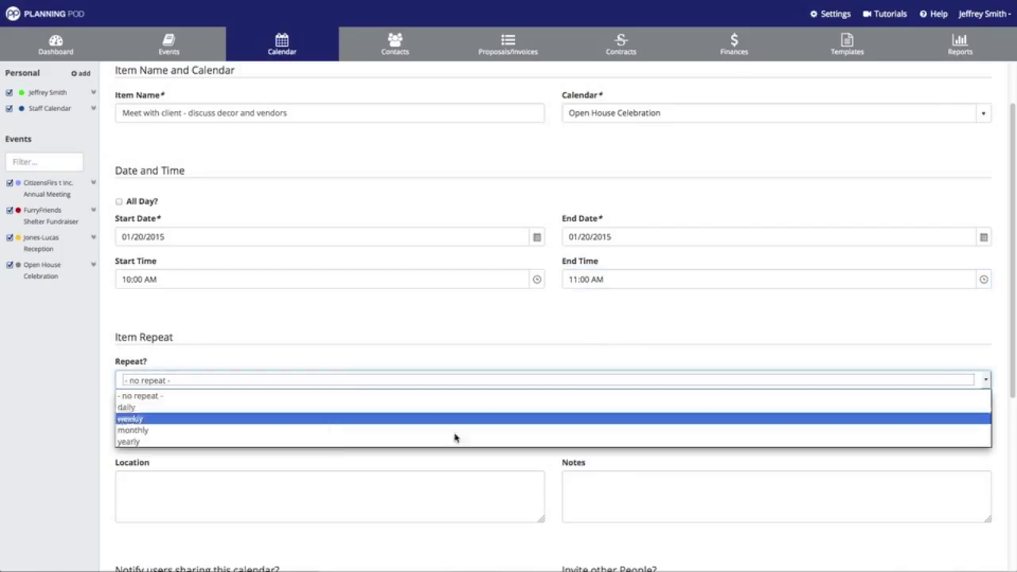
click(127, 408)
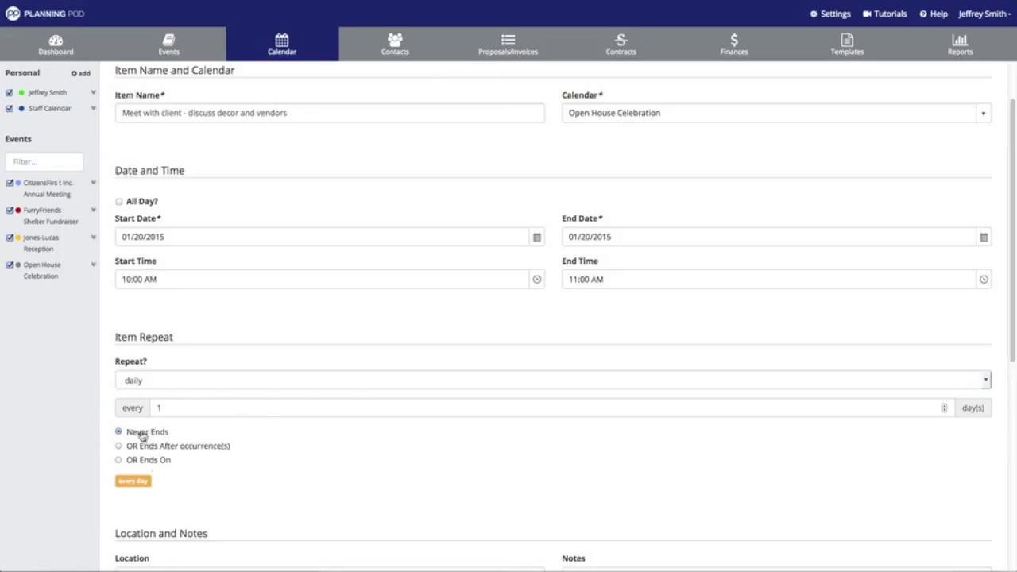
click(987, 382)
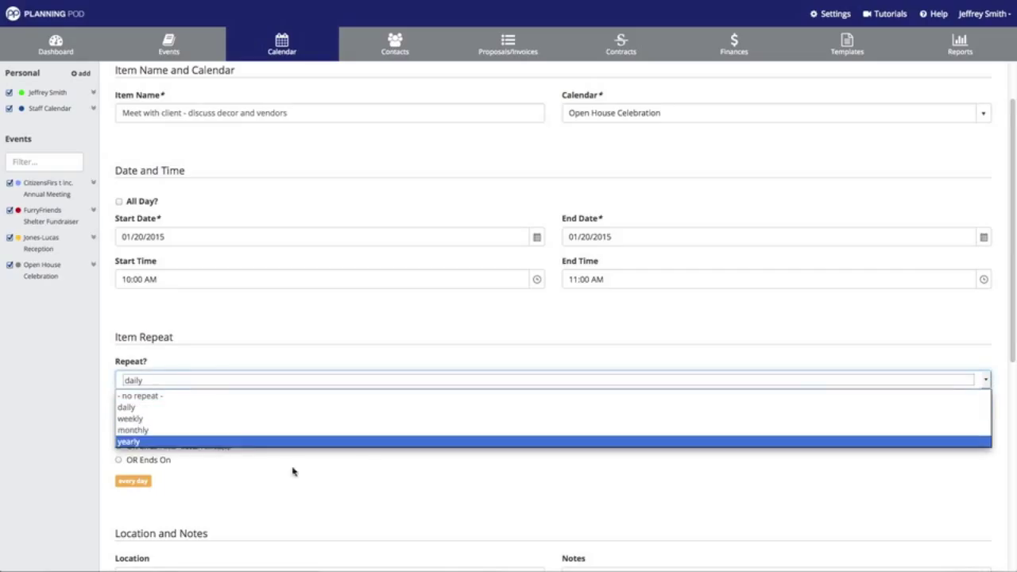
click(230, 421)
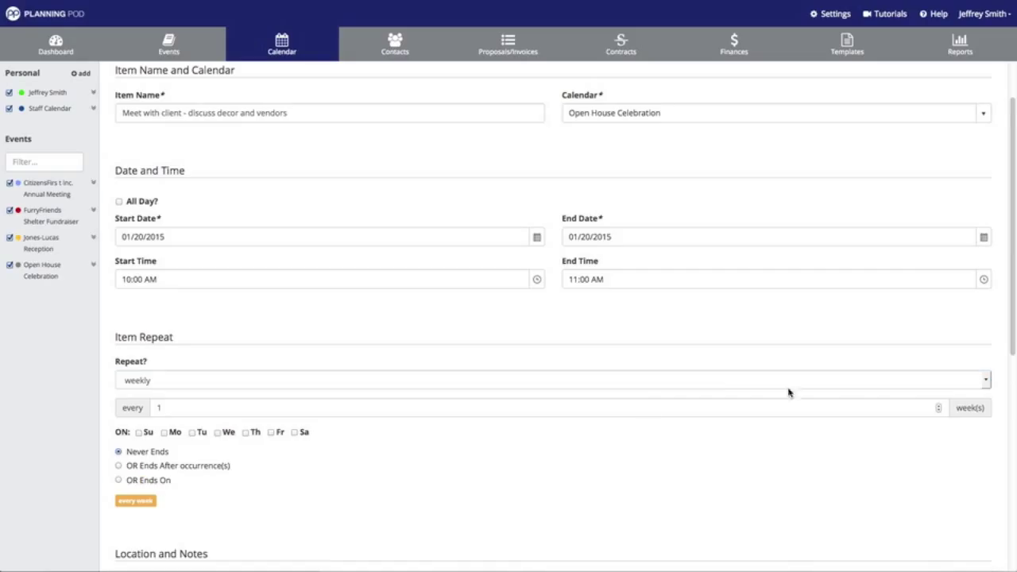
click(986, 381)
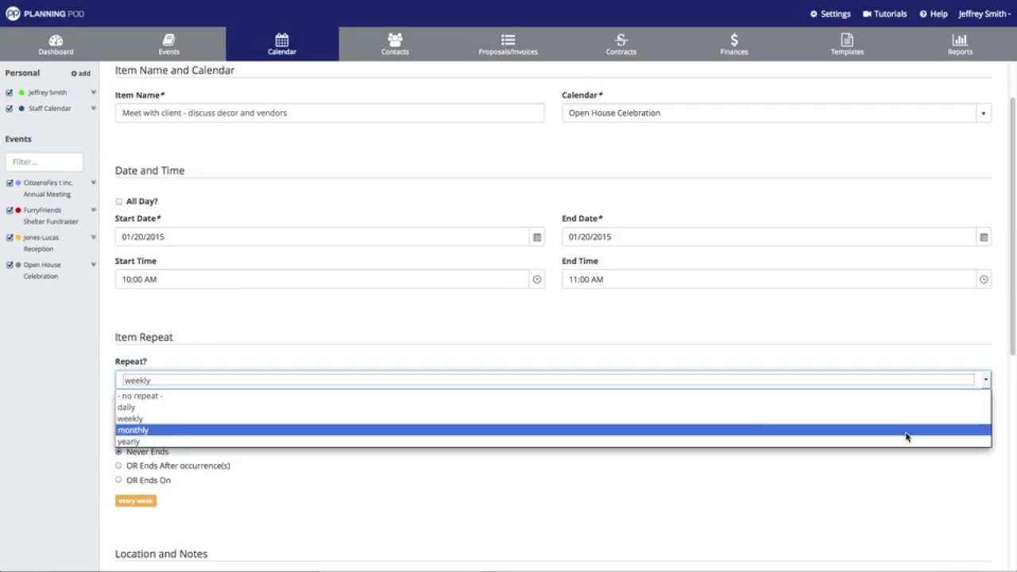
click(908, 431)
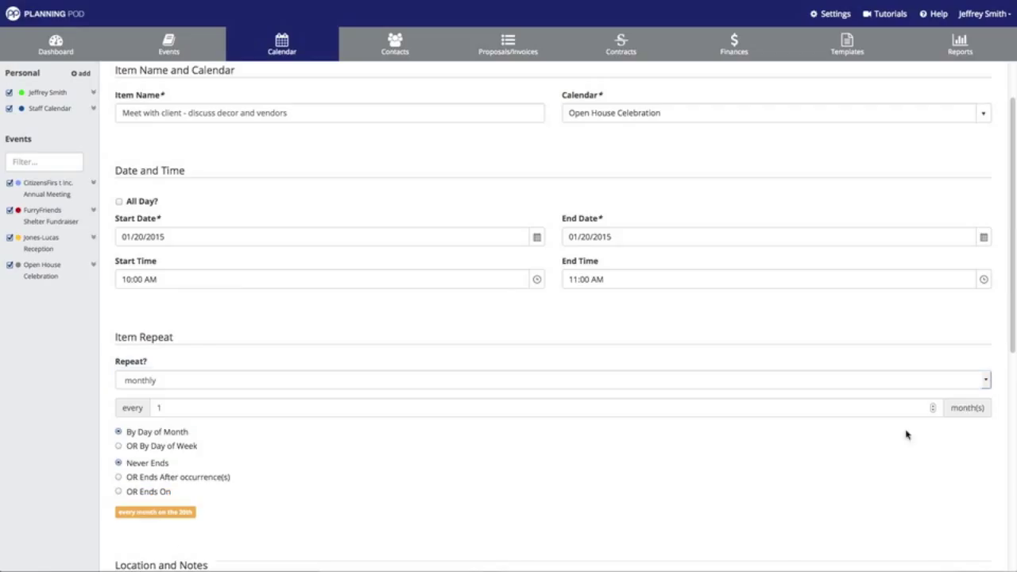
click(986, 381)
click(959, 442)
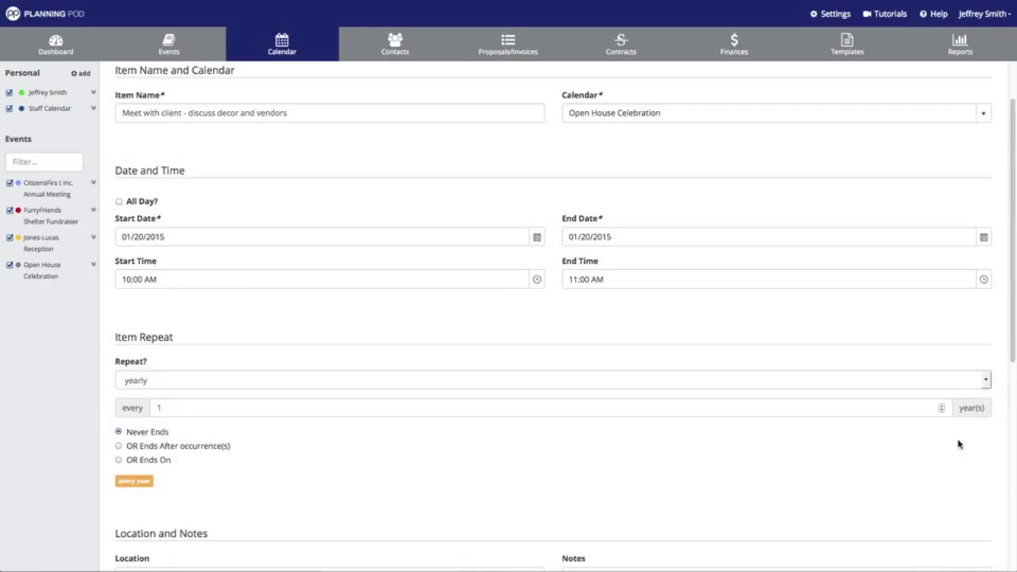
click(987, 380)
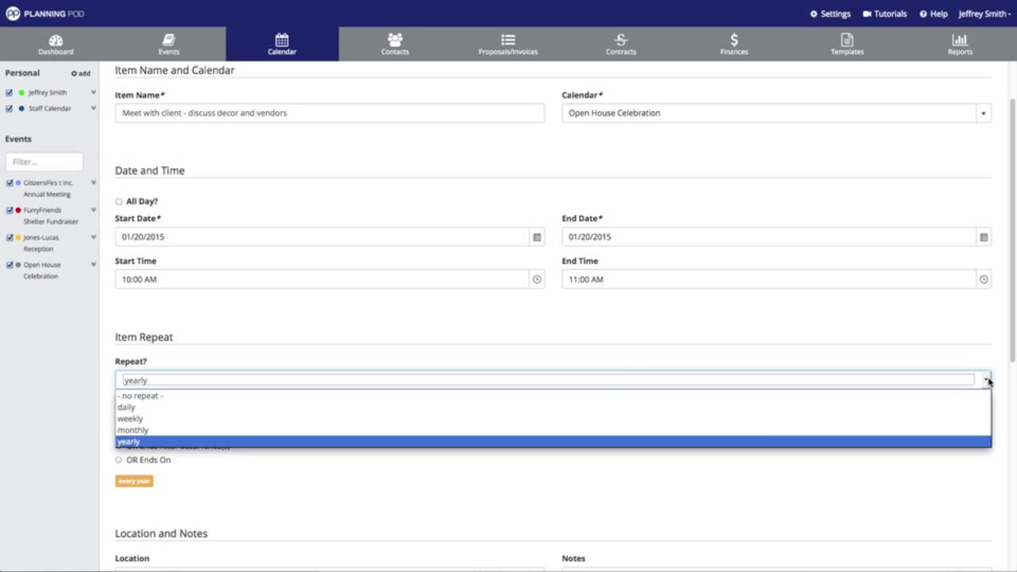
click(810, 397)
- Enter the meeting's street address as the location and add the note "Bring vendor list and recommendations"
scroll(483, 473, down, 5)
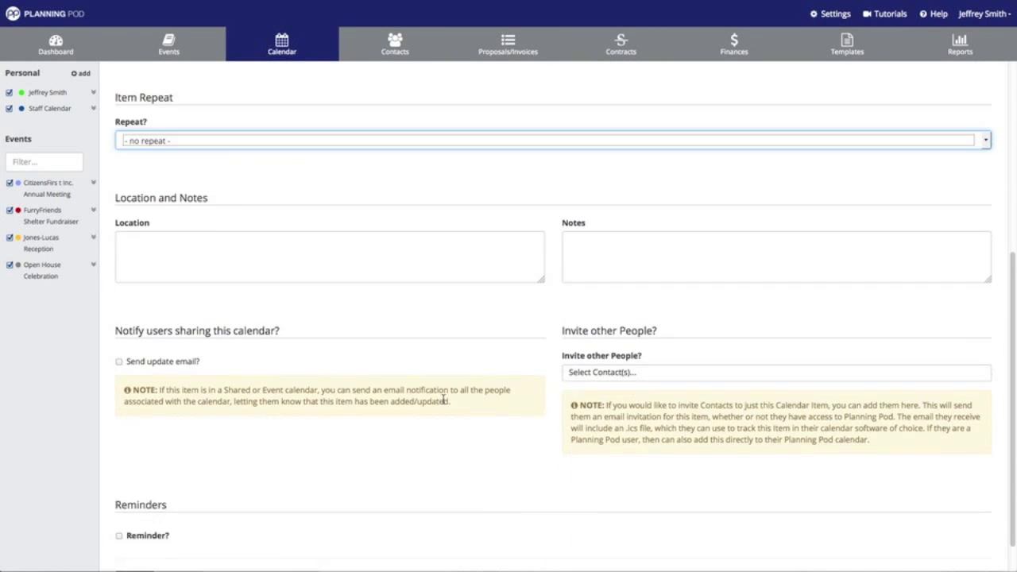
click(259, 209)
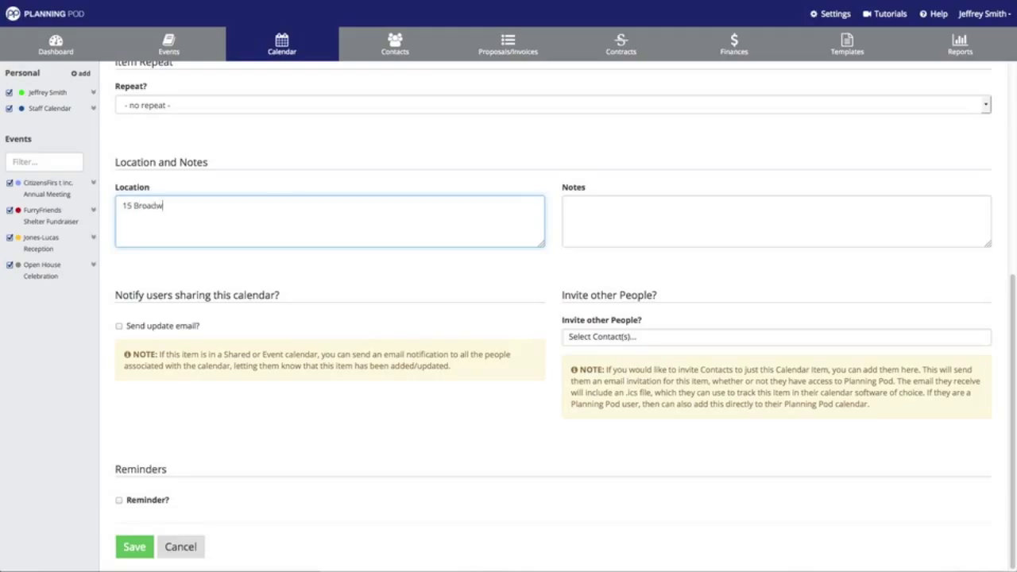
text(Denver, CO 80209)
click(626, 228)
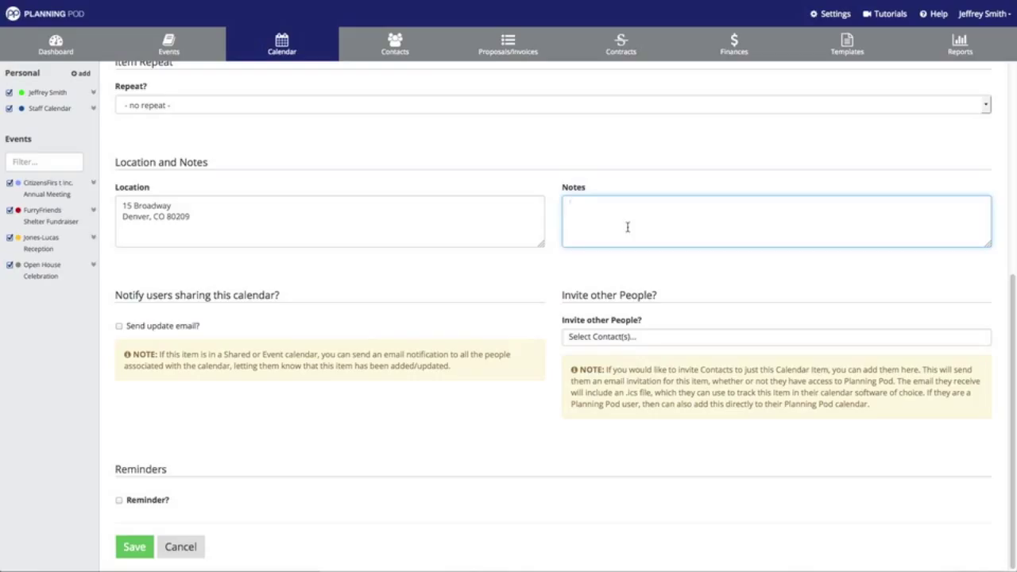
text(Bring vendor list and recommendations)
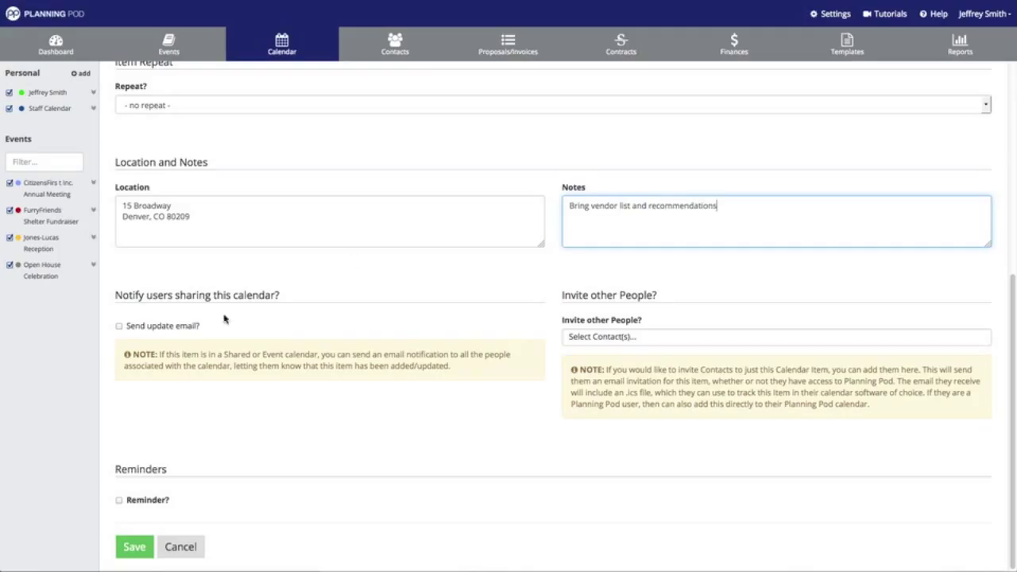
- Enable the update email for users sharing the calendar and invite the first Coach House Events contact in the contact list
scroll(214, 310, down, 1)
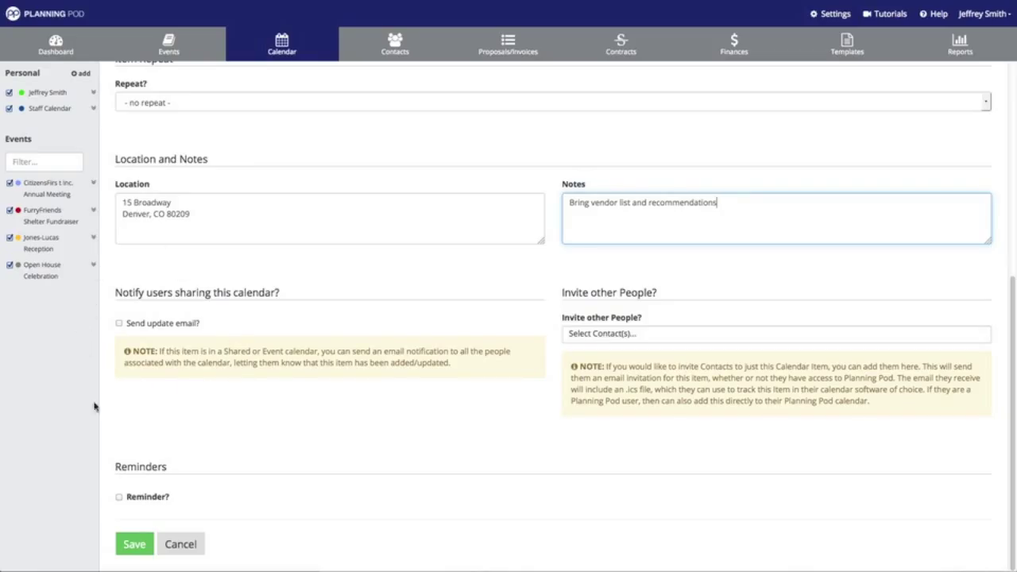
click(119, 323)
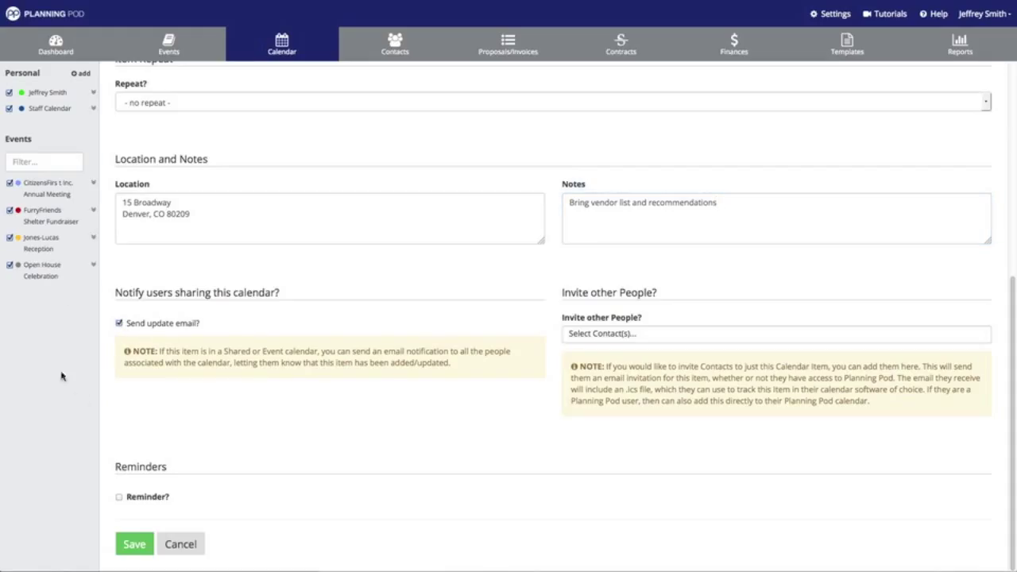
click(645, 340)
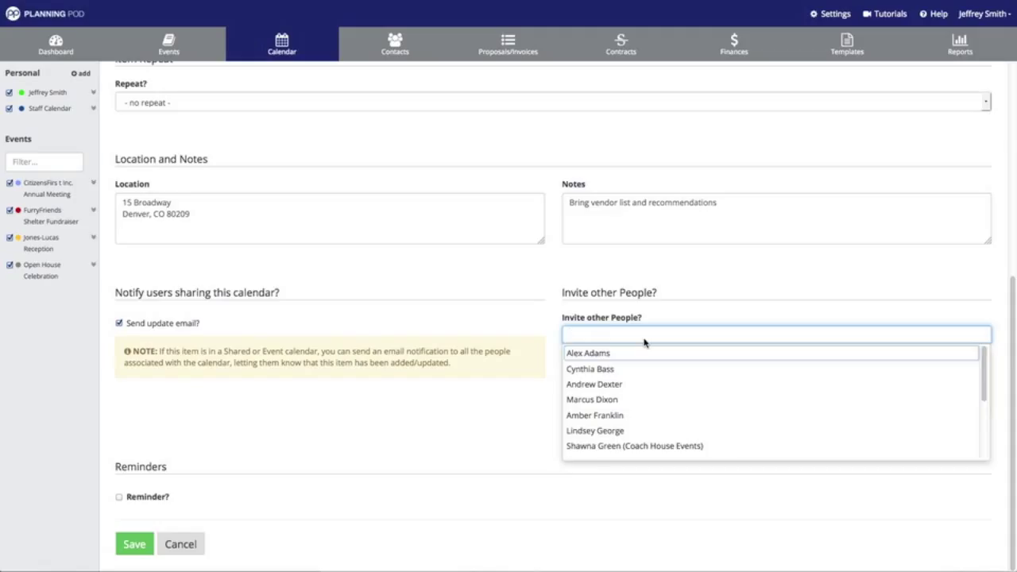
scroll(647, 380, down, 2)
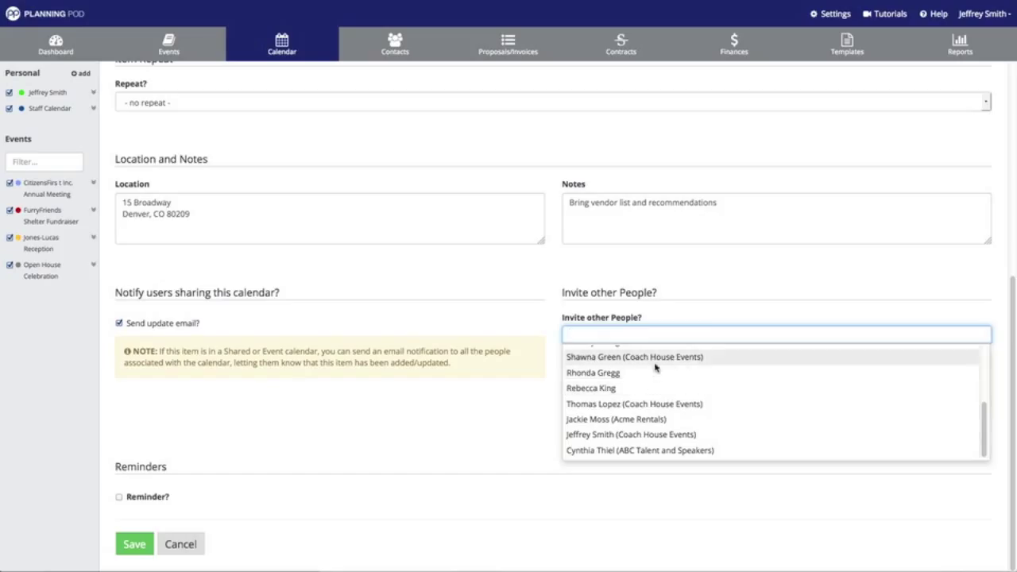
click(657, 364)
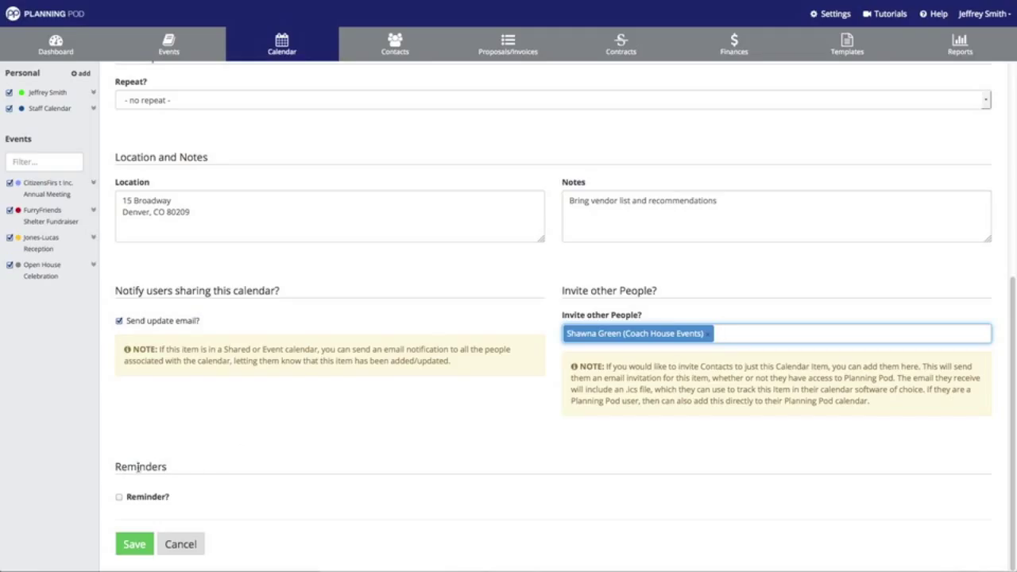
- Turn on a reminder for the calendar item and set it to 2 hours before
click(120, 497)
scroll(135, 485, down, 1)
click(539, 462)
click(580, 450)
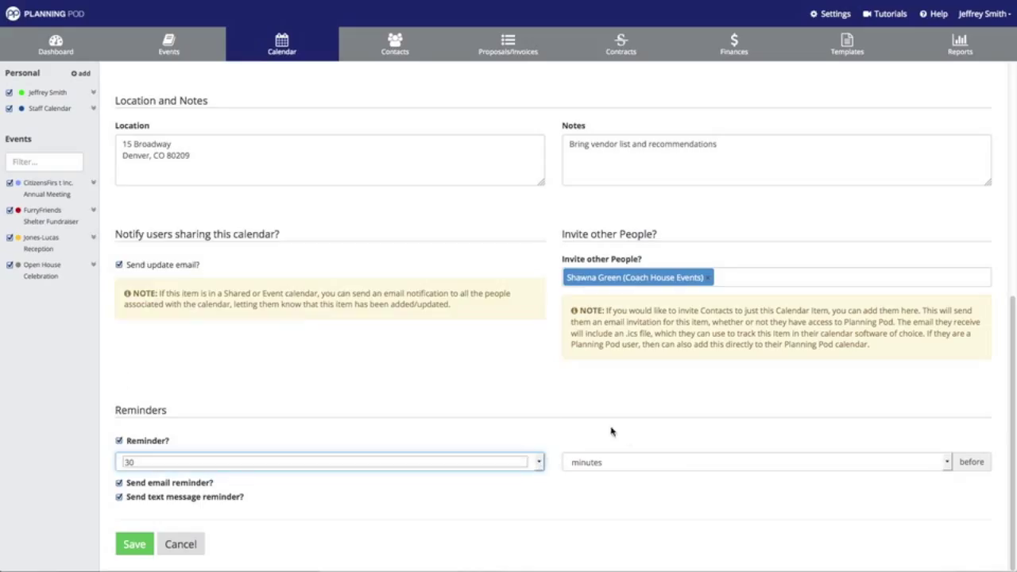
click(947, 463)
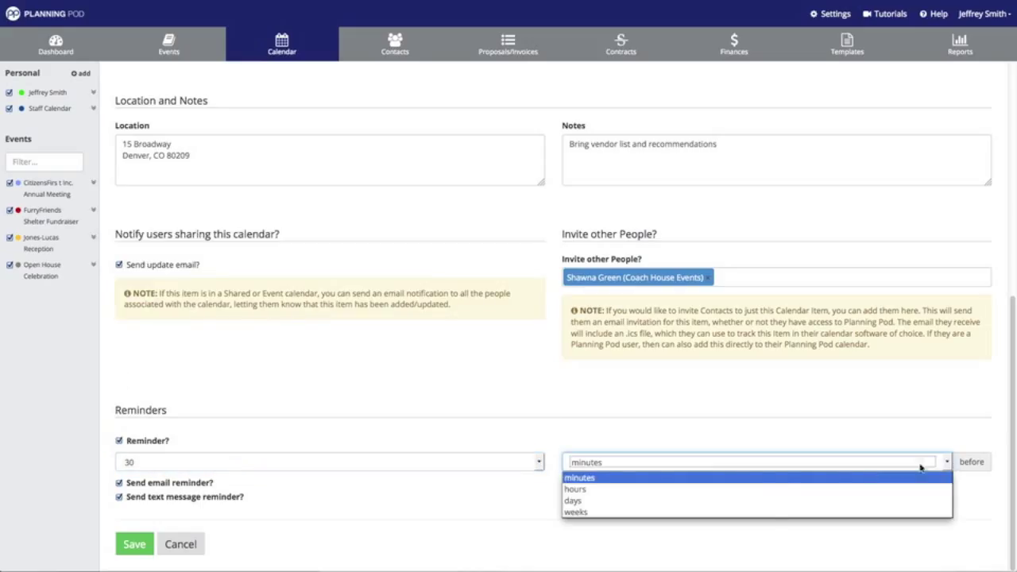
click(761, 489)
click(543, 461)
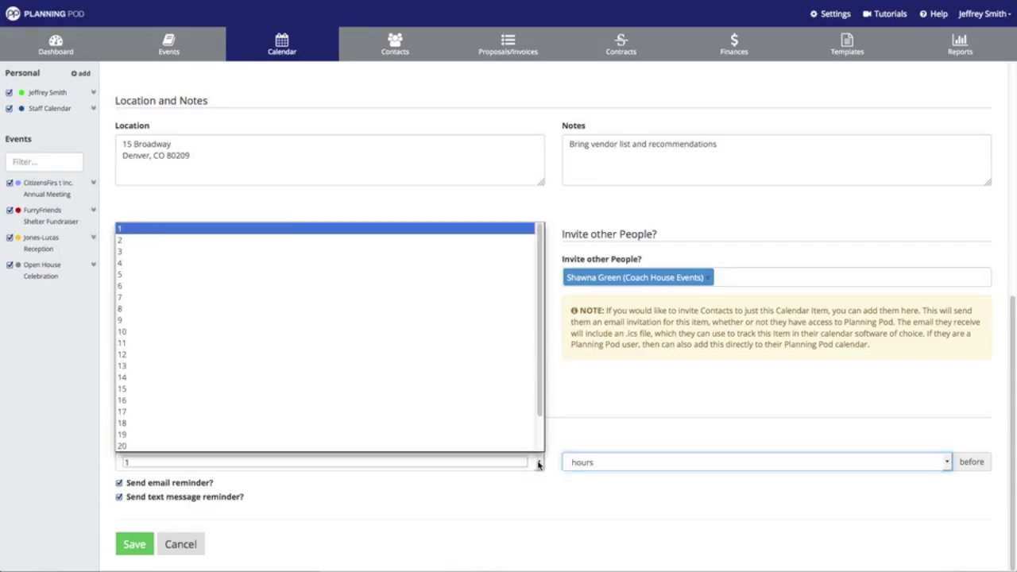
click(236, 238)
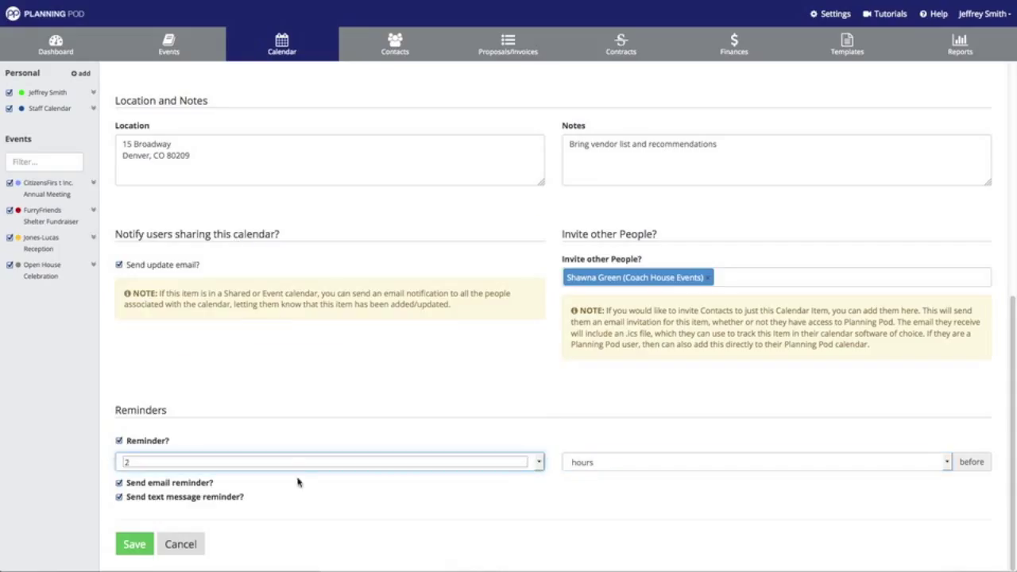
- Try to switch off both the email and text message reminders, then restore both
click(119, 483)
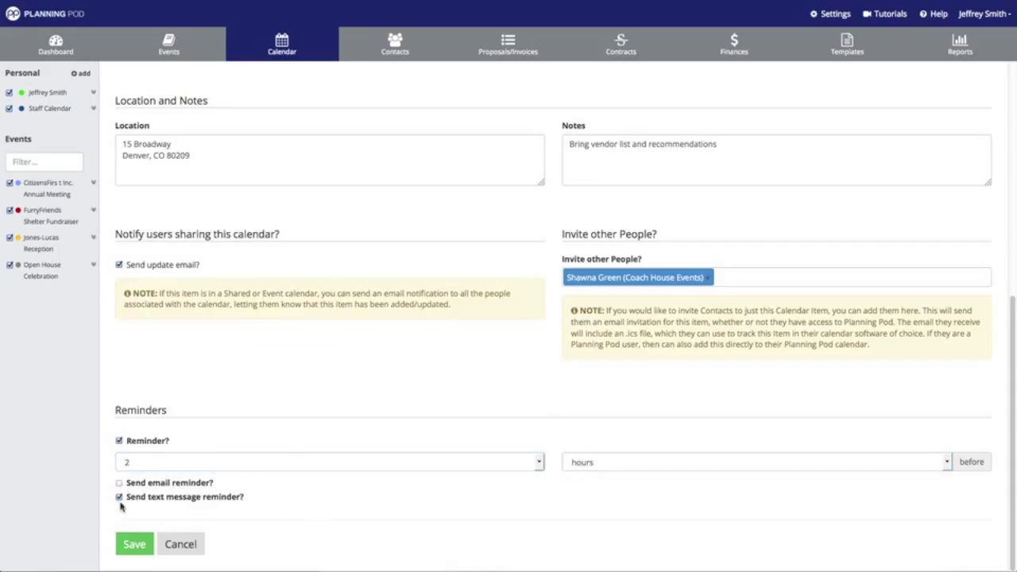
click(120, 497)
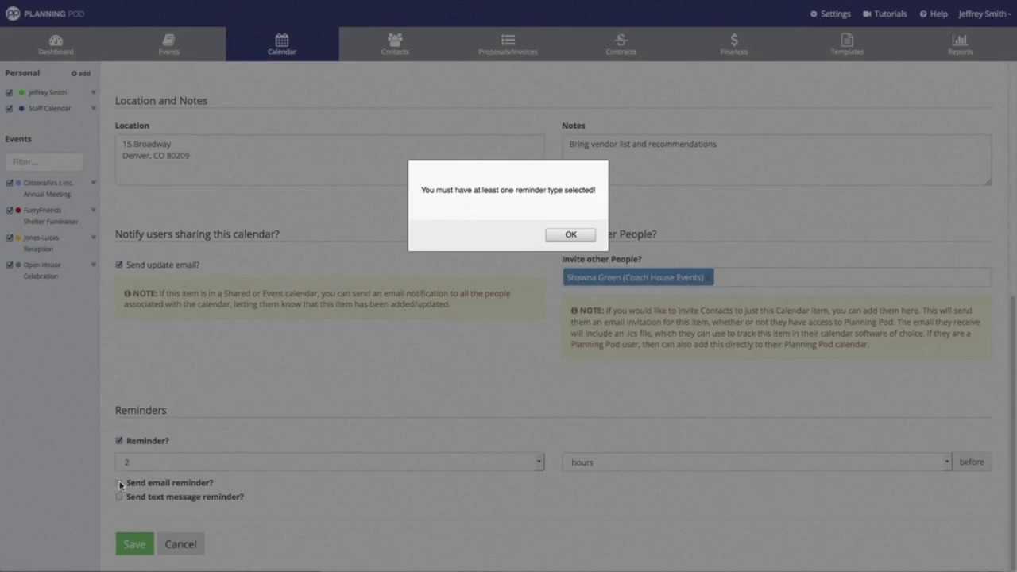
click(569, 234)
click(119, 484)
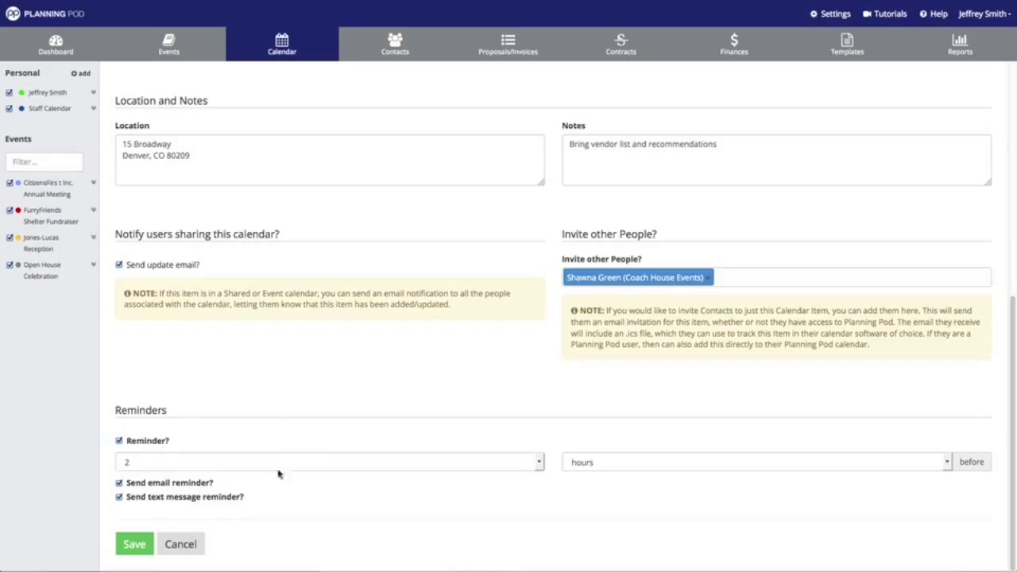
- Save the calendar item and review its details from January 20 in the month view
click(146, 553)
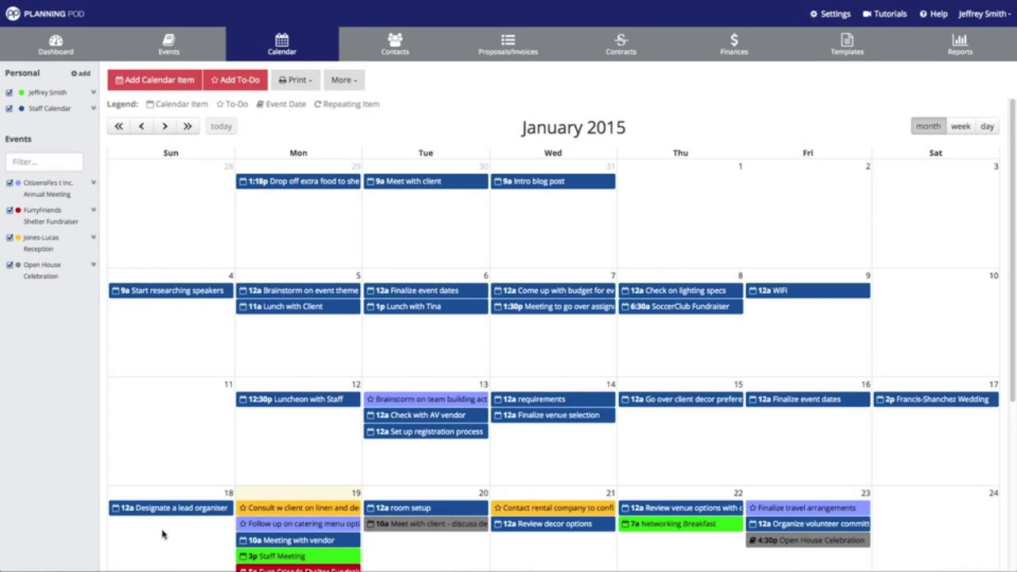
scroll(241, 475, down, 5)
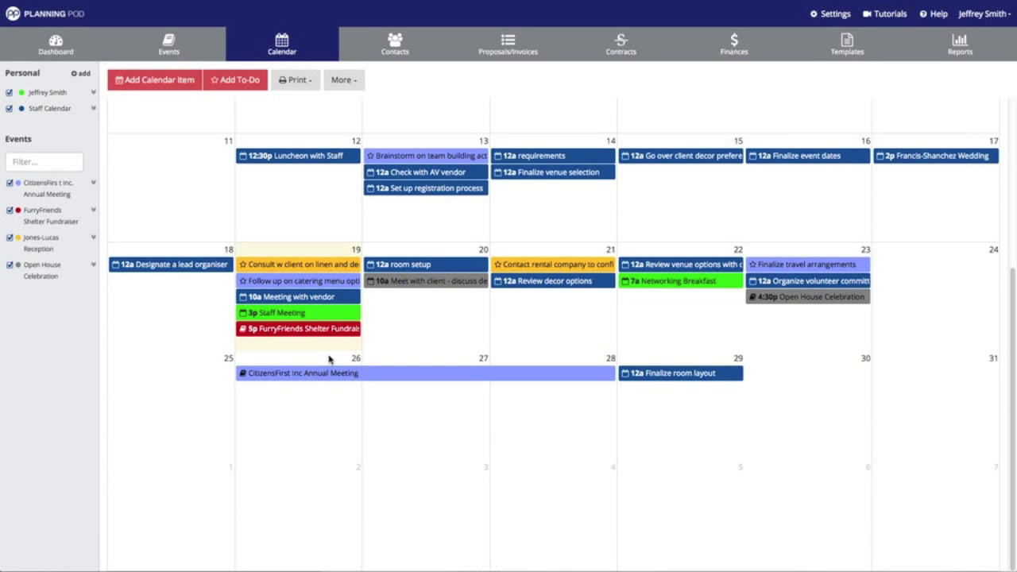
click(414, 282)
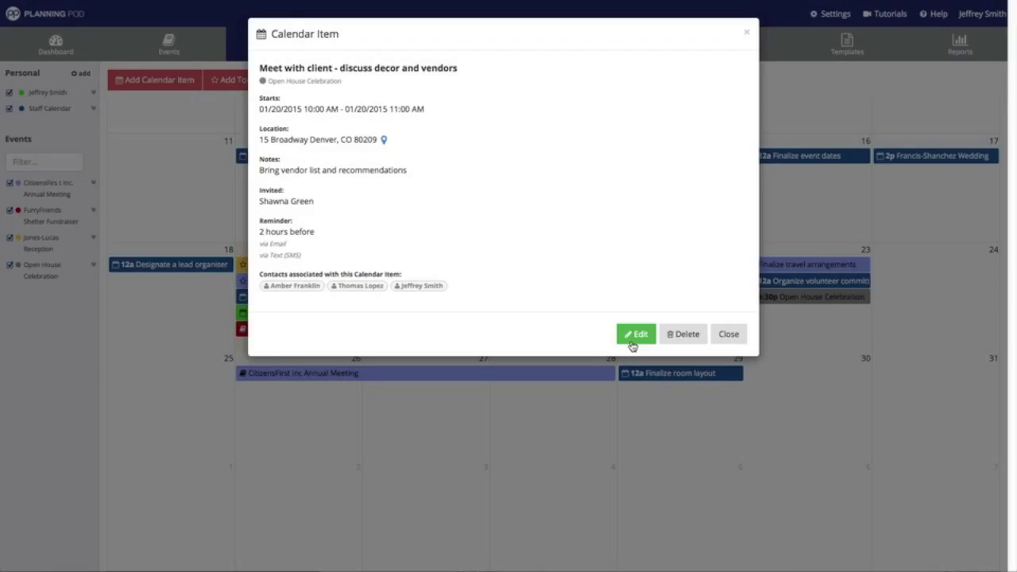
click(728, 334)
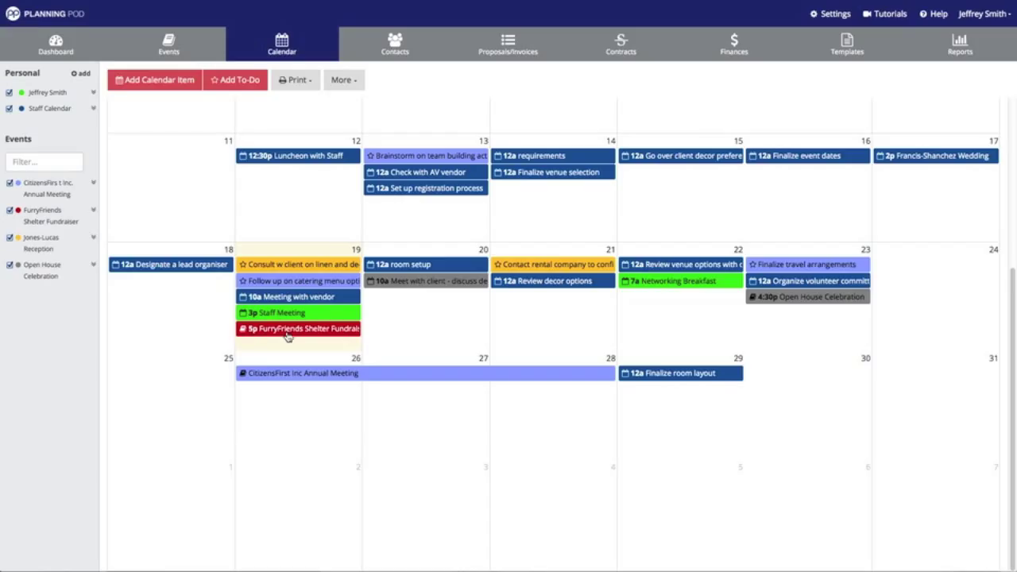
- View the calendar items listed under the Open House Celebration event
scroll(287, 336, up, 3)
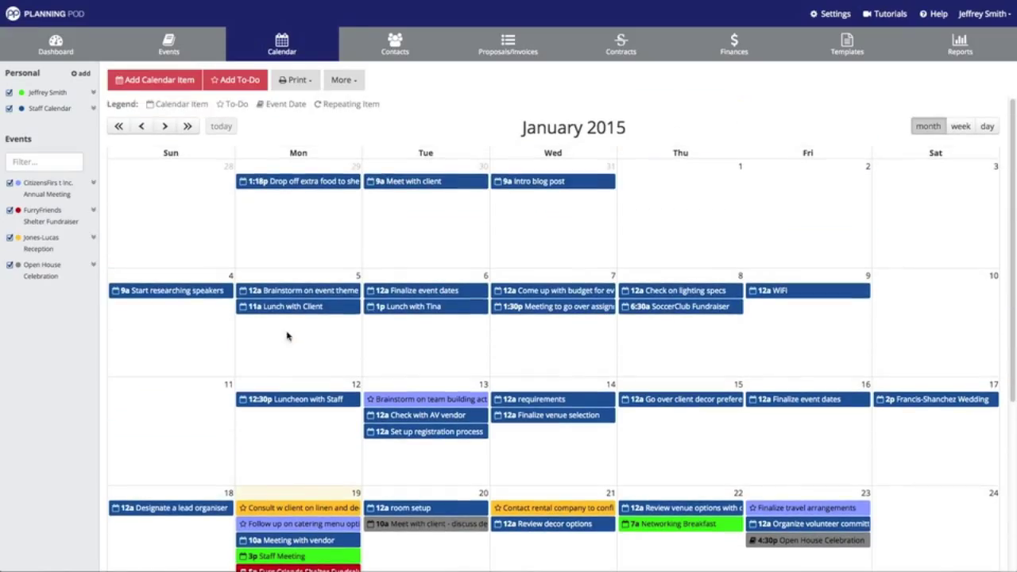
click(168, 48)
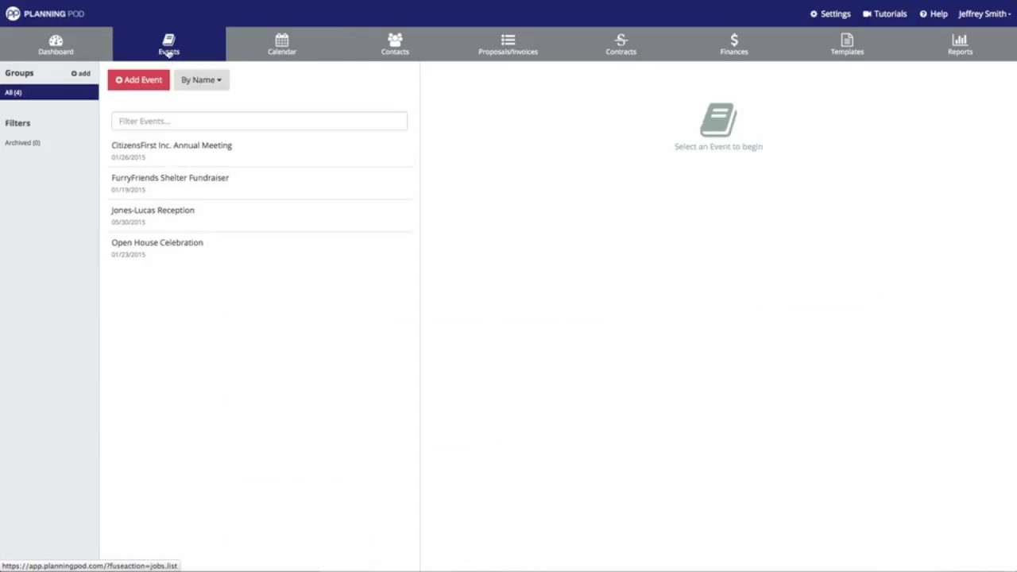
click(160, 242)
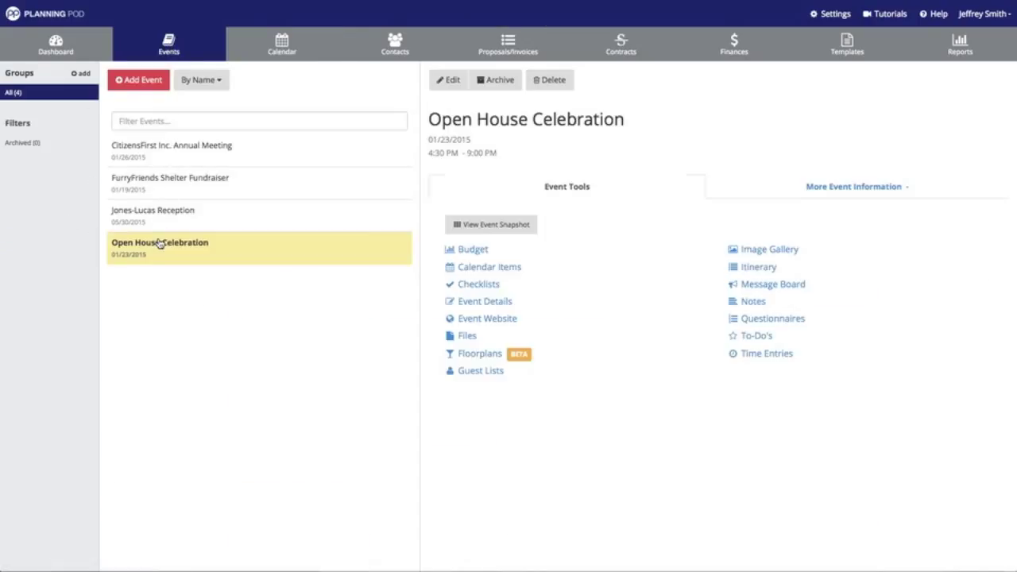
click(486, 268)
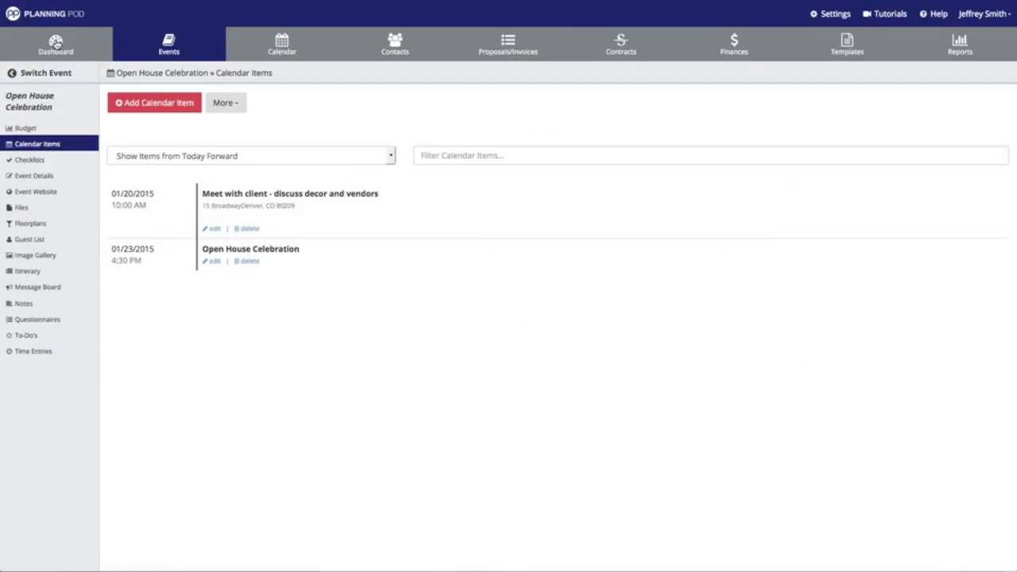
- Show the next 7 days on the dashboard and locate the client meeting among the calendar items
click(56, 42)
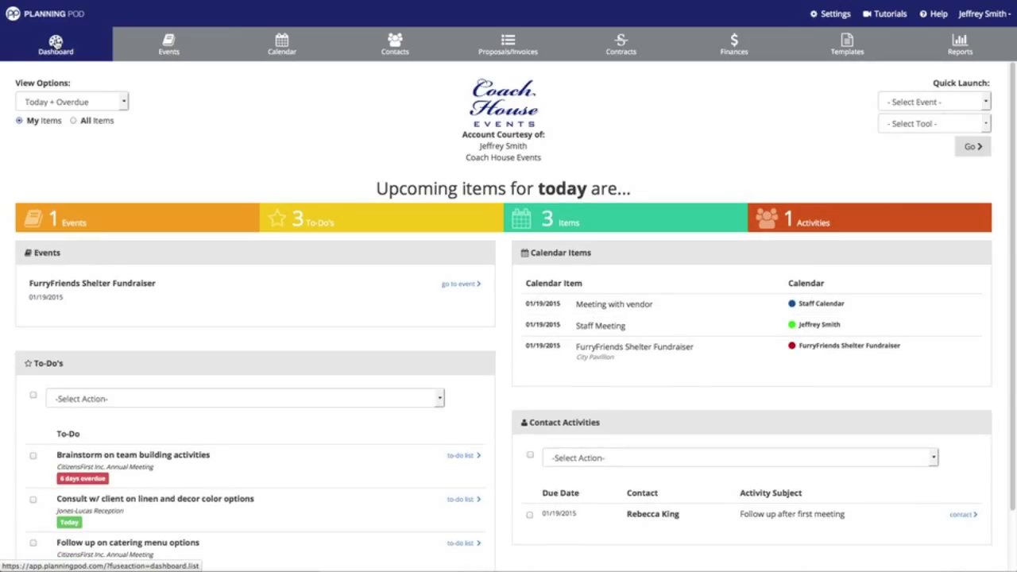
click(119, 102)
click(103, 129)
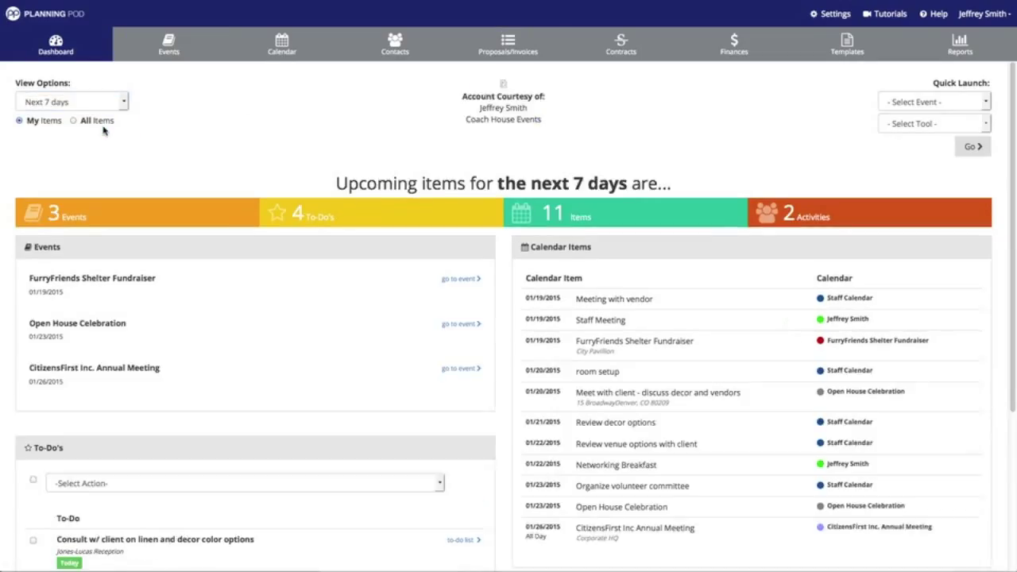
scroll(419, 352, down, 3)
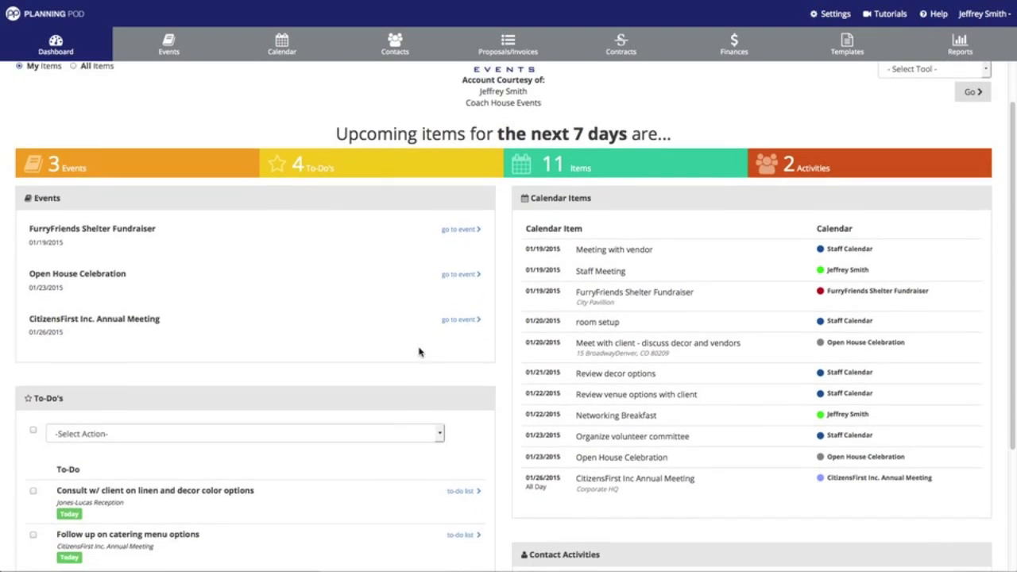
drag(526, 332, 749, 344)
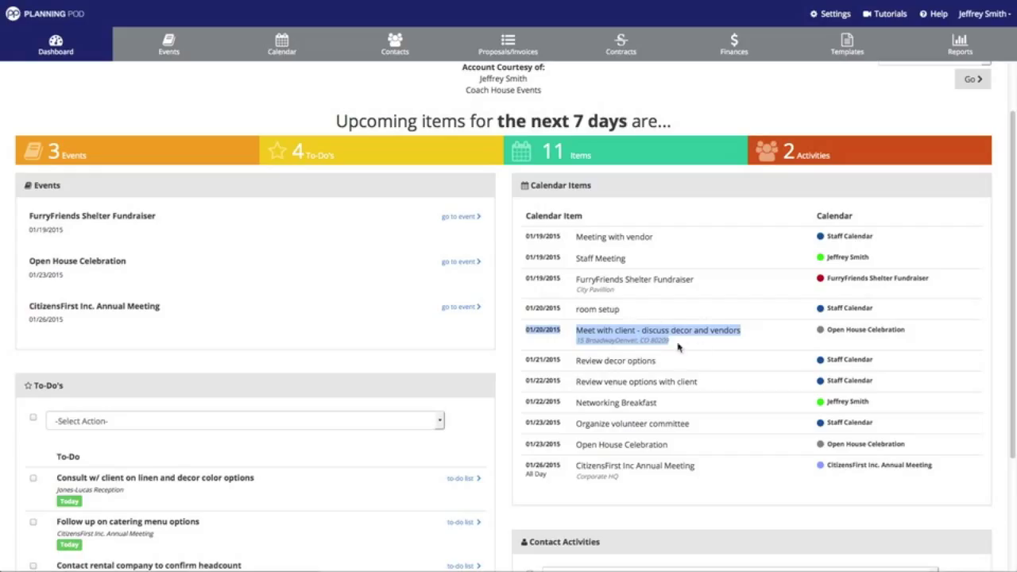
click(674, 125)
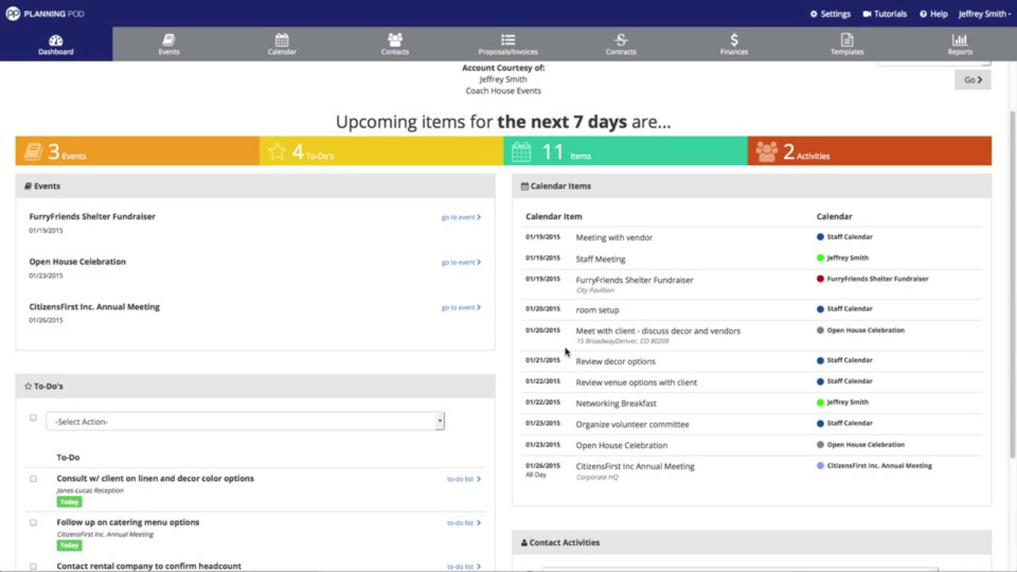
scroll(566, 350, up, 2)
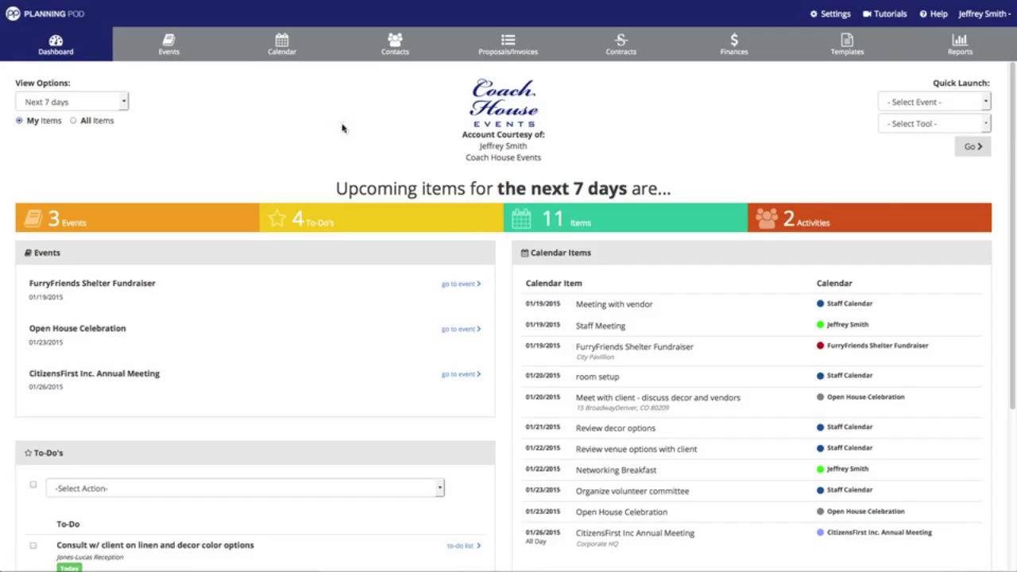
- Start a new to-do from the calendar and title it "Call client about updated budget numbers"
click(286, 48)
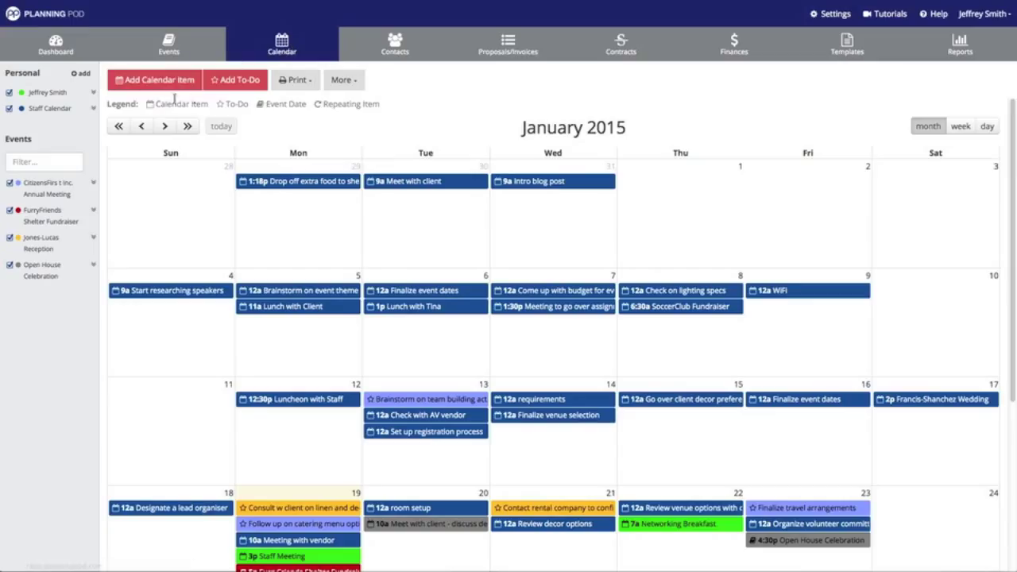
click(251, 87)
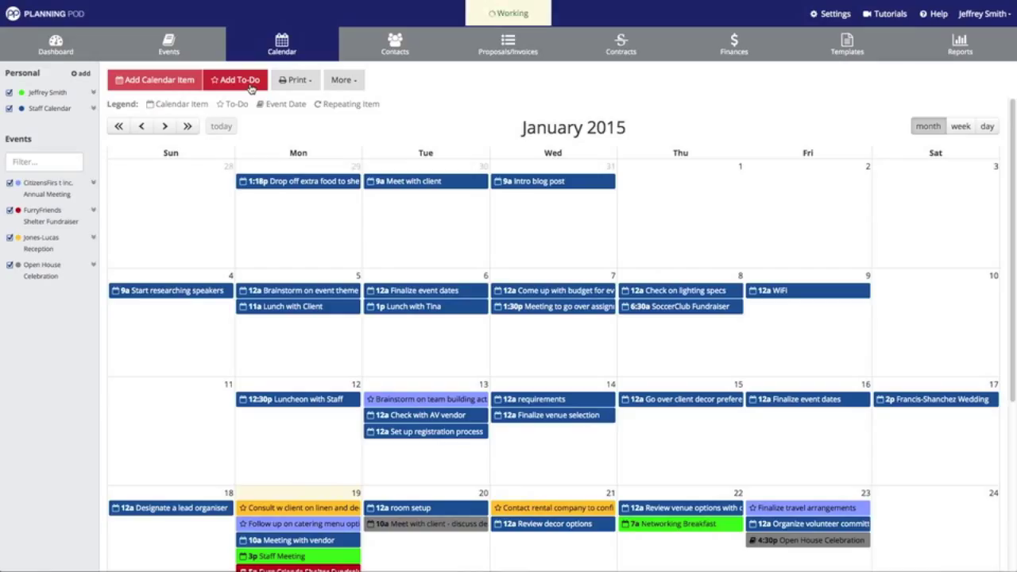
click(237, 121)
text(Ca)
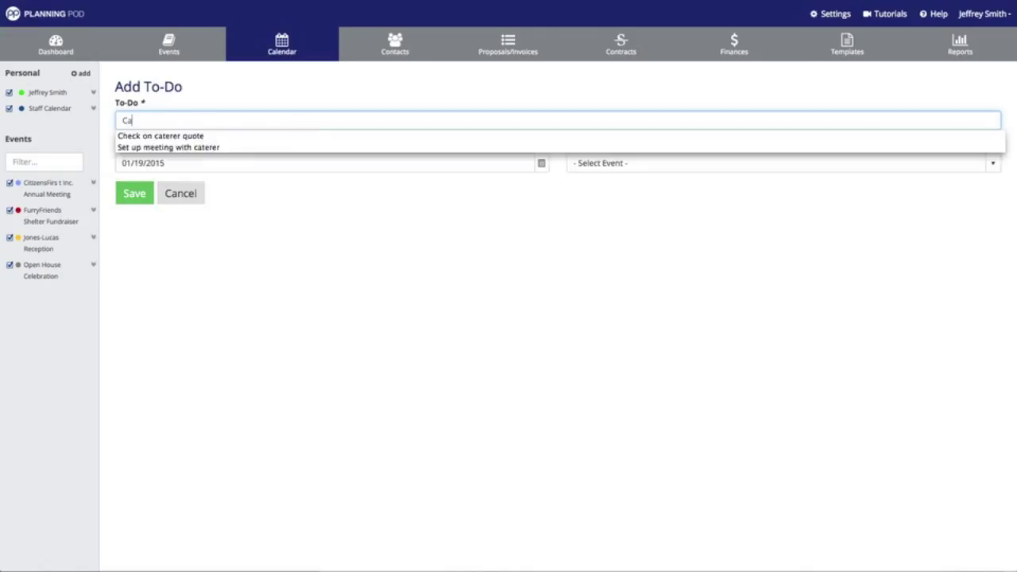
text(ll about )
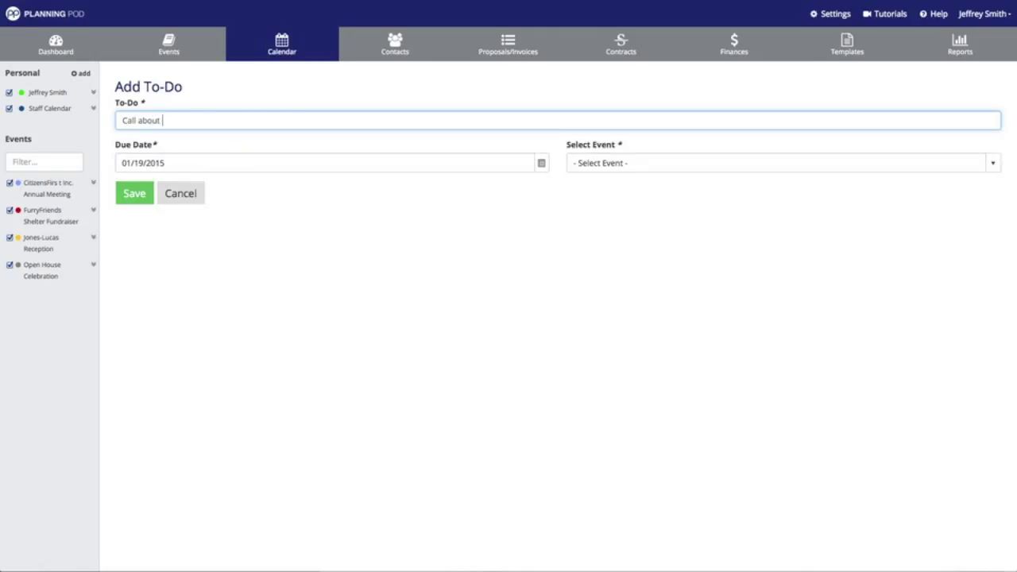
text(updated budget numbers)
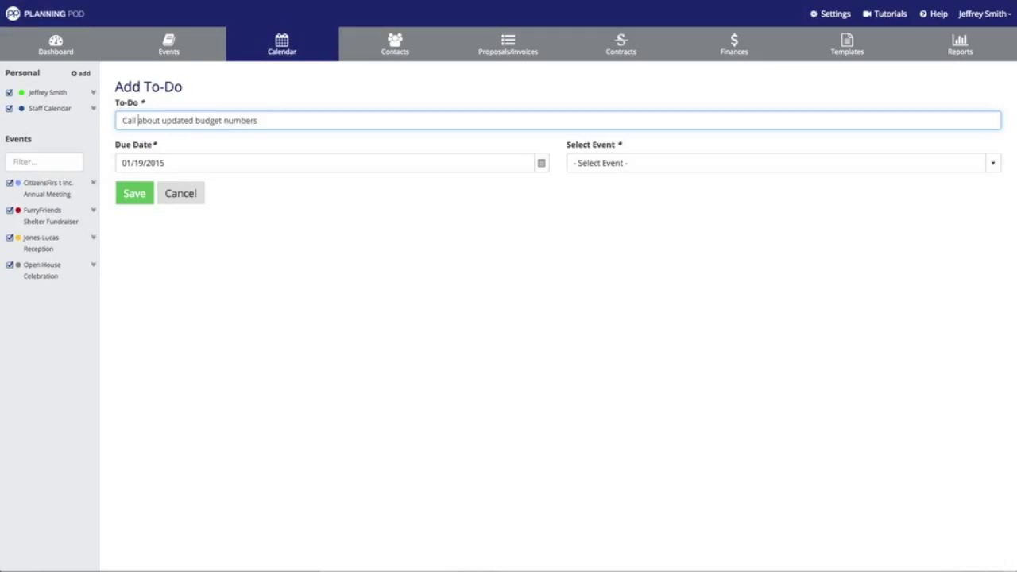
click(138, 120)
text(client)
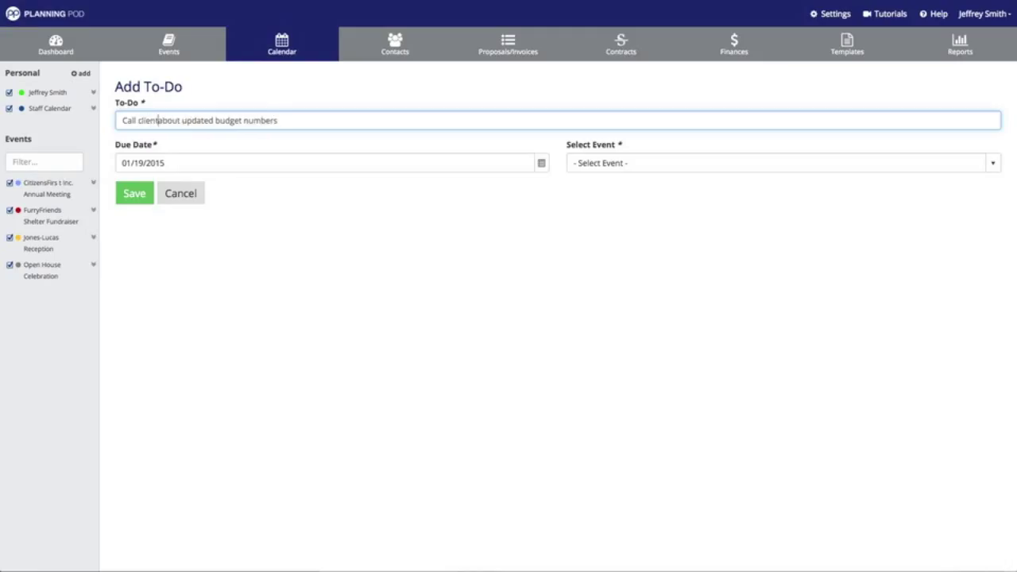
- Set the to-do's due date to 01/20/2015 and link it to the Open House Celebration event
click(541, 163)
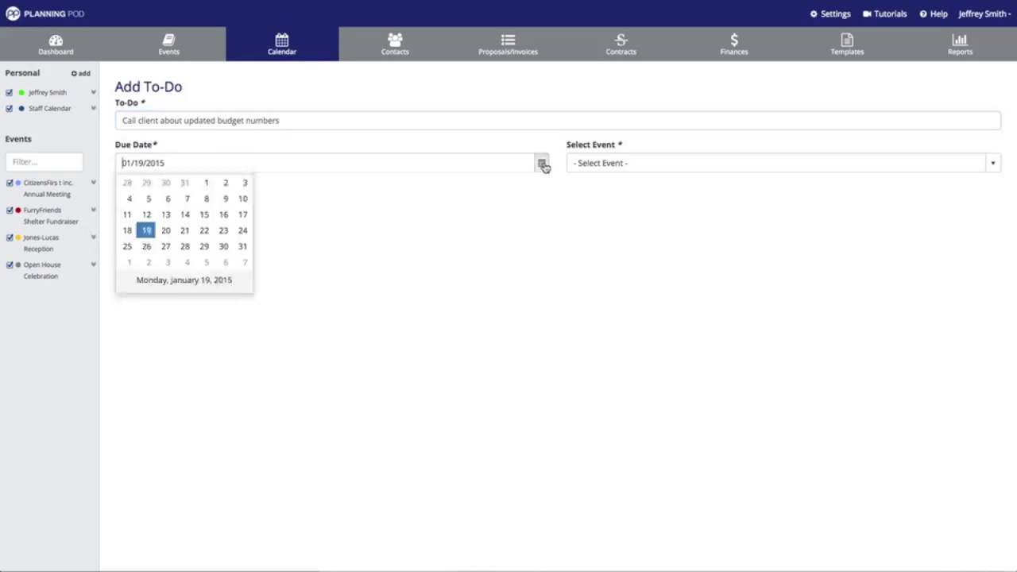
click(165, 266)
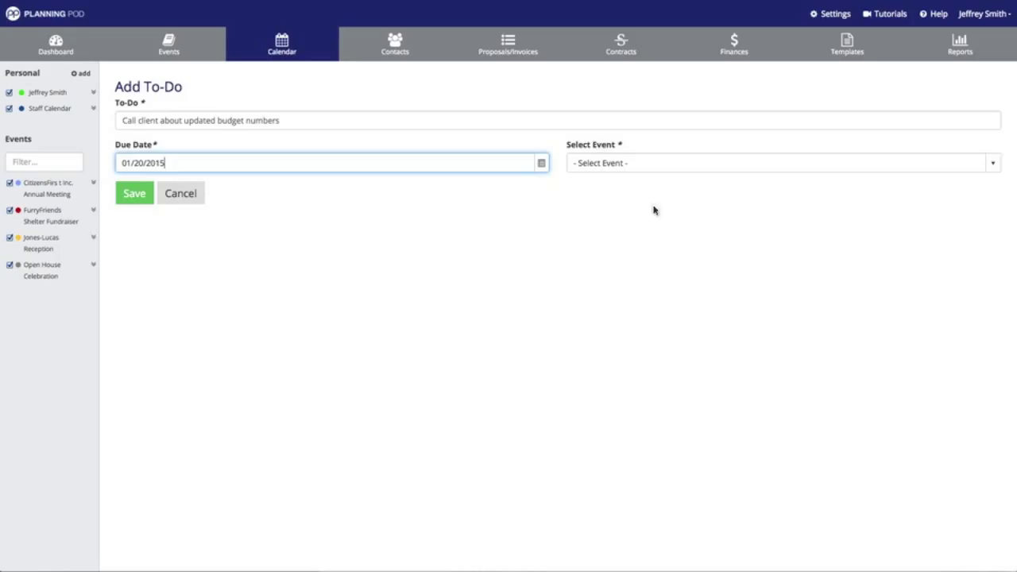
click(992, 163)
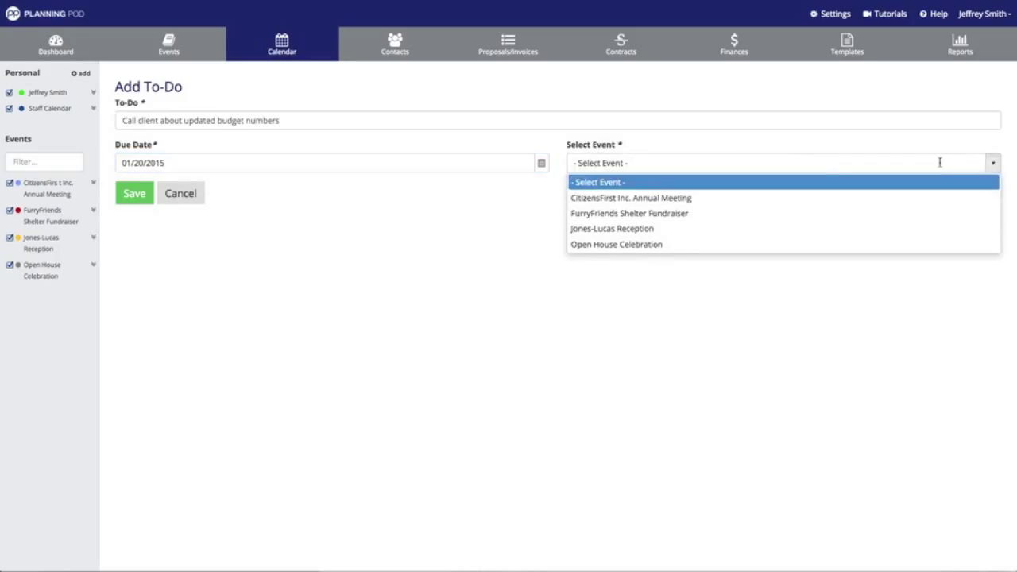
click(657, 245)
- Assign two contacts to the to-do: the account owner and the last contact offered
click(379, 208)
click(194, 227)
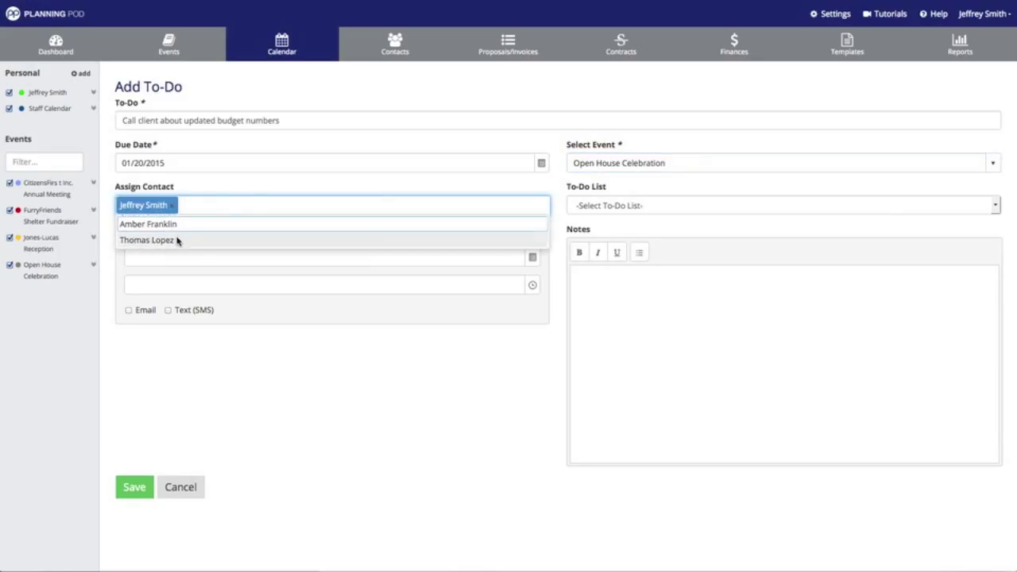
click(178, 241)
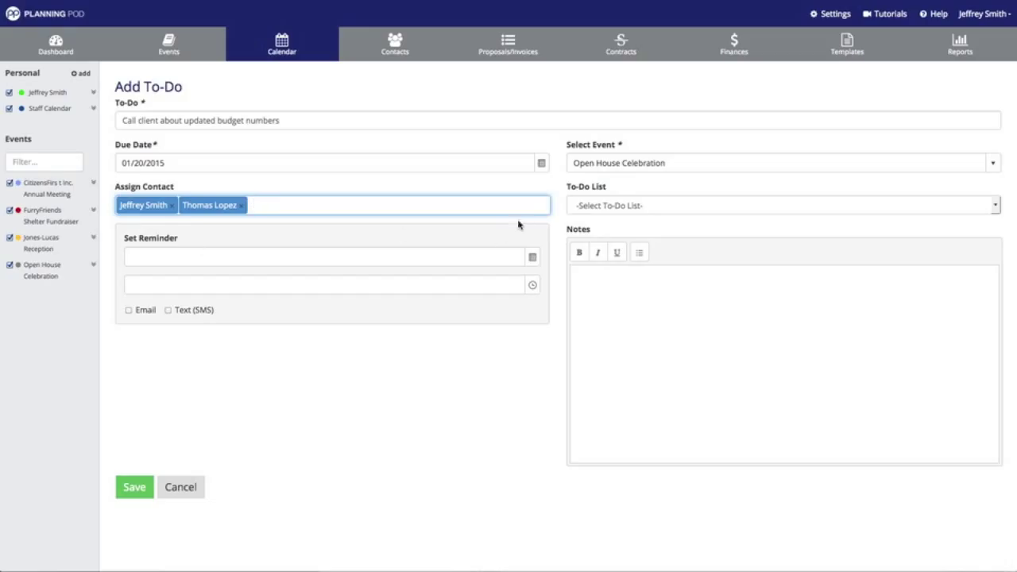
- Set an email reminder for the to-do on 01/19/2015 at 6:00 PM
click(438, 256)
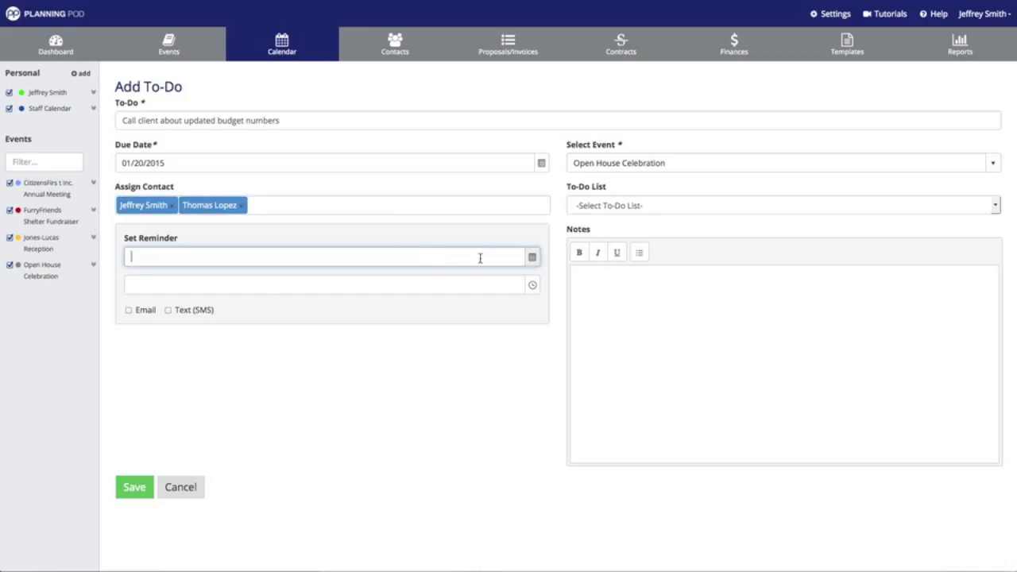
click(532, 259)
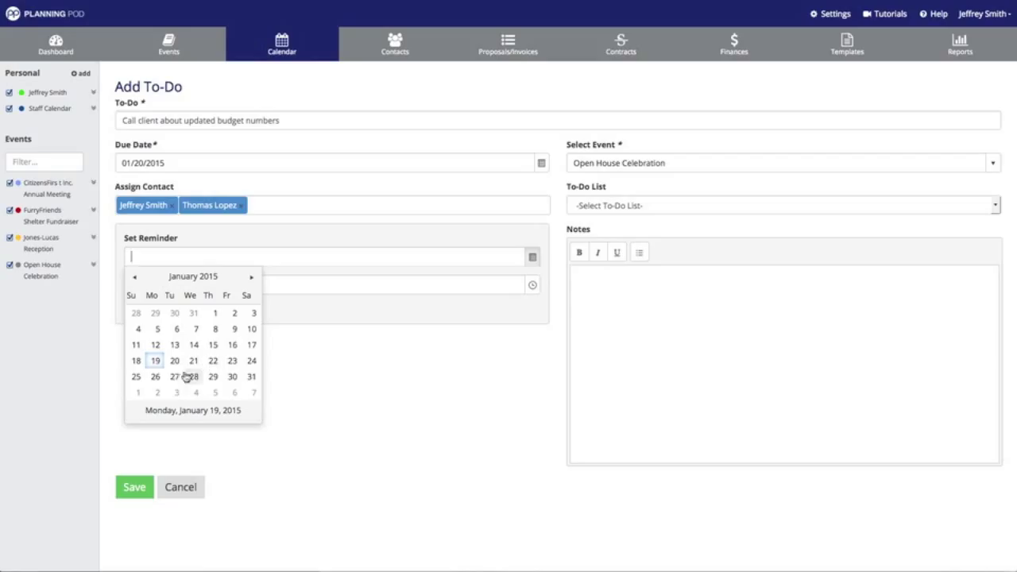
click(156, 362)
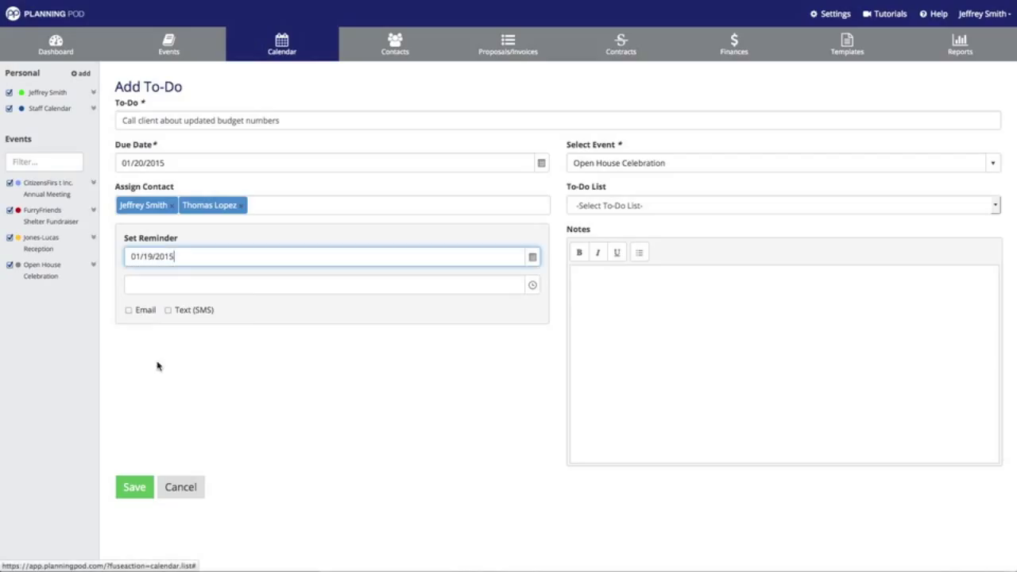
click(533, 285)
scroll(378, 323, down, 20)
scroll(327, 355, down, 10)
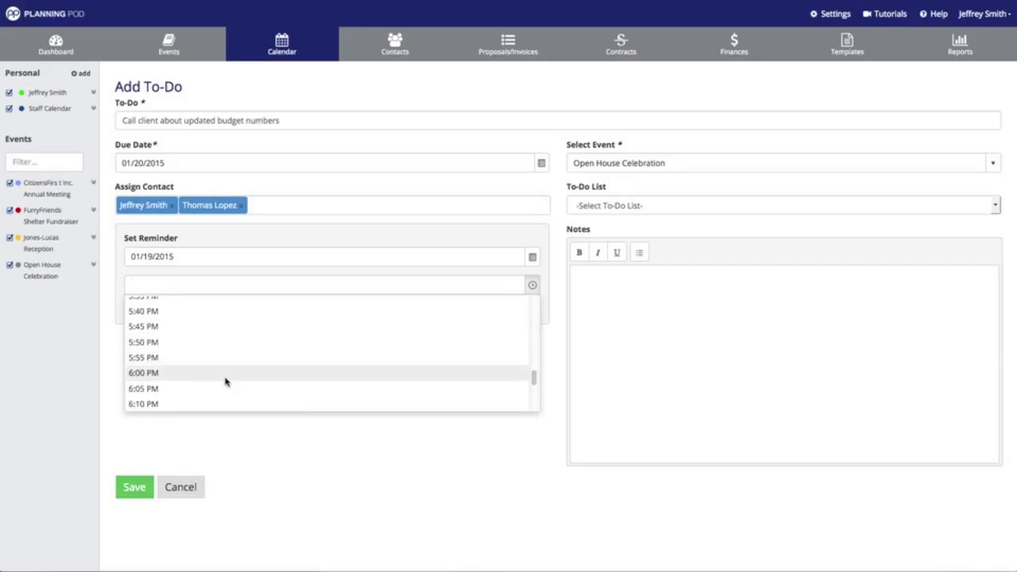
click(226, 380)
click(129, 311)
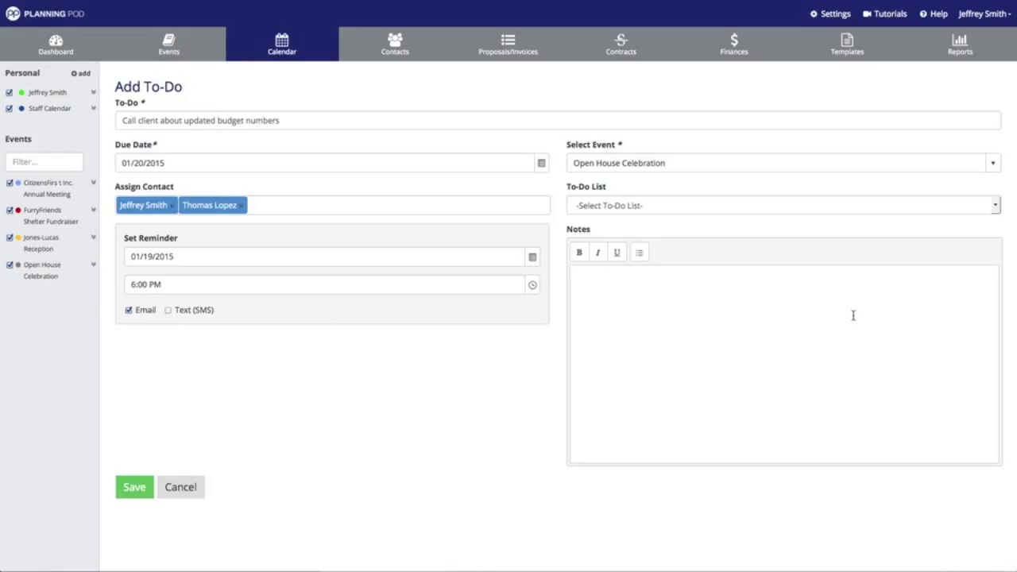
- Add the note "Catering expenses came in higher" and save the to-do
text(Catering expenses came in higher)
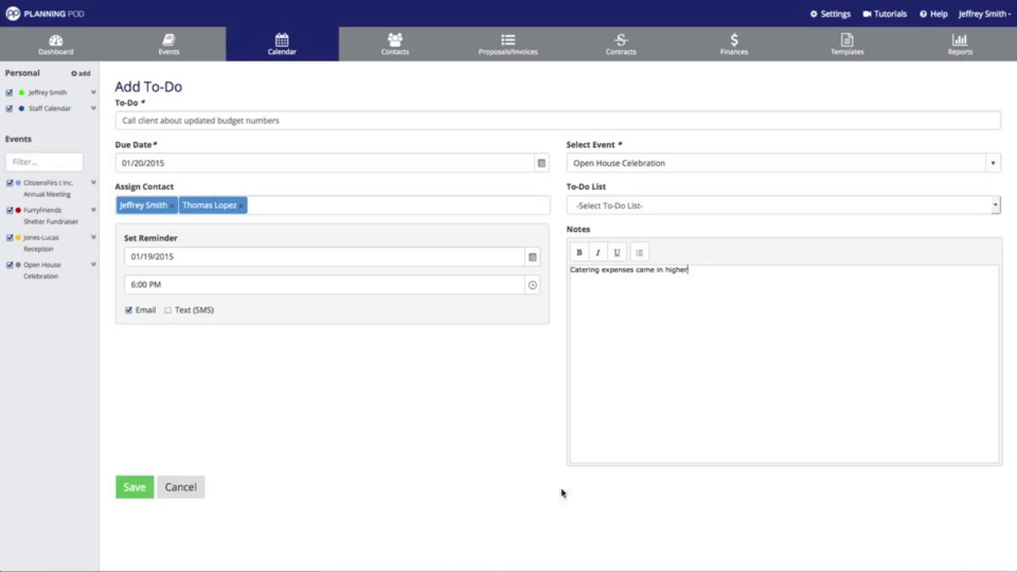
click(132, 494)
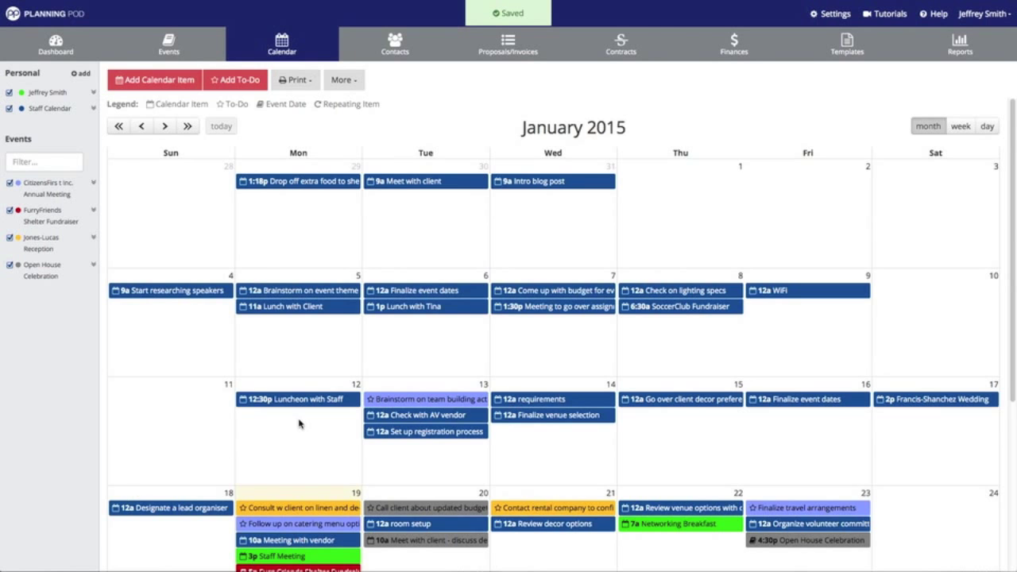
- Review the details of the budget call to-do on January 20 in the month view, then close them
scroll(299, 424, down, 3)
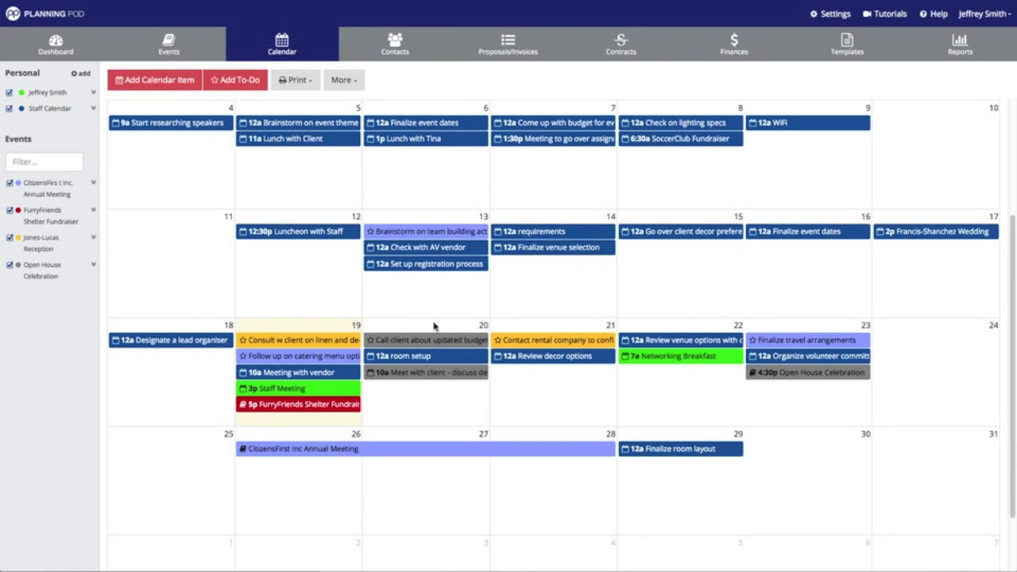
click(434, 342)
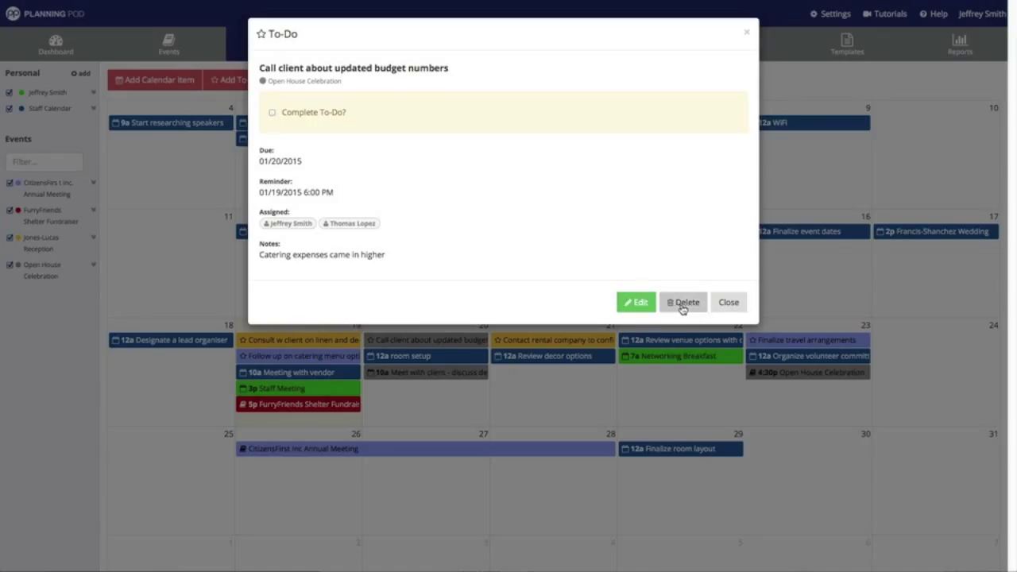
click(728, 303)
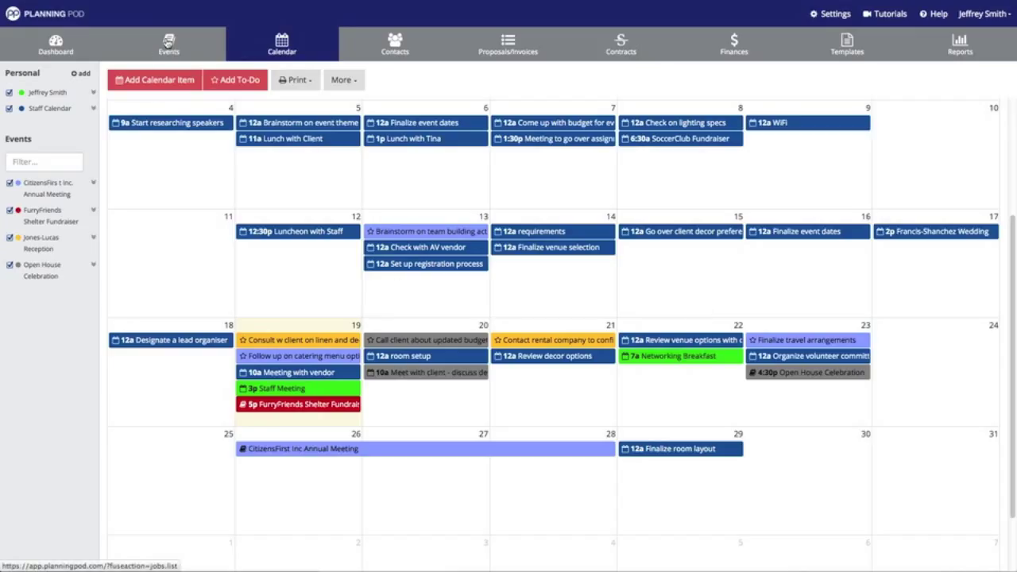
- View all to-dos listed under the Open House Celebration event
click(169, 41)
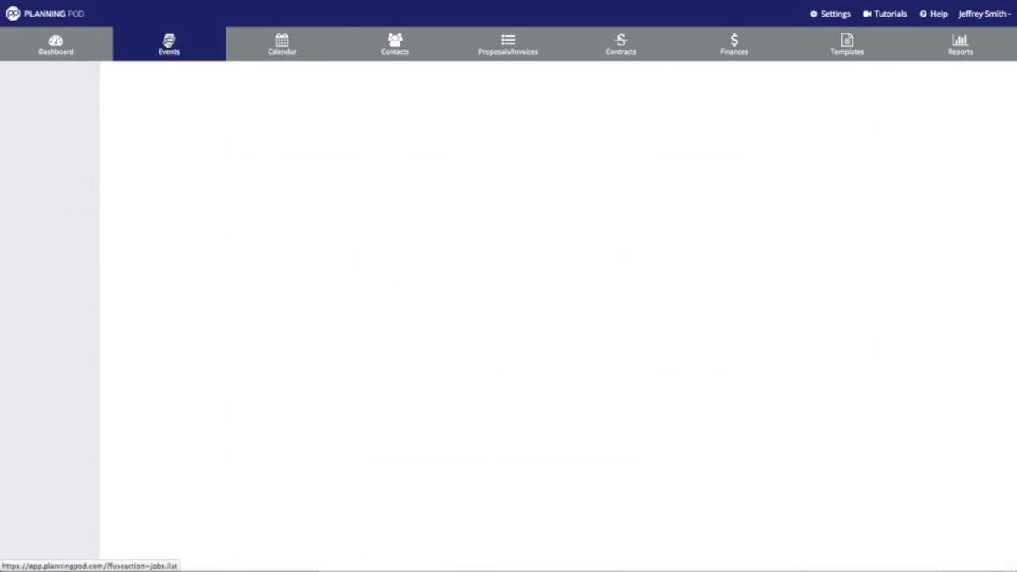
click(166, 241)
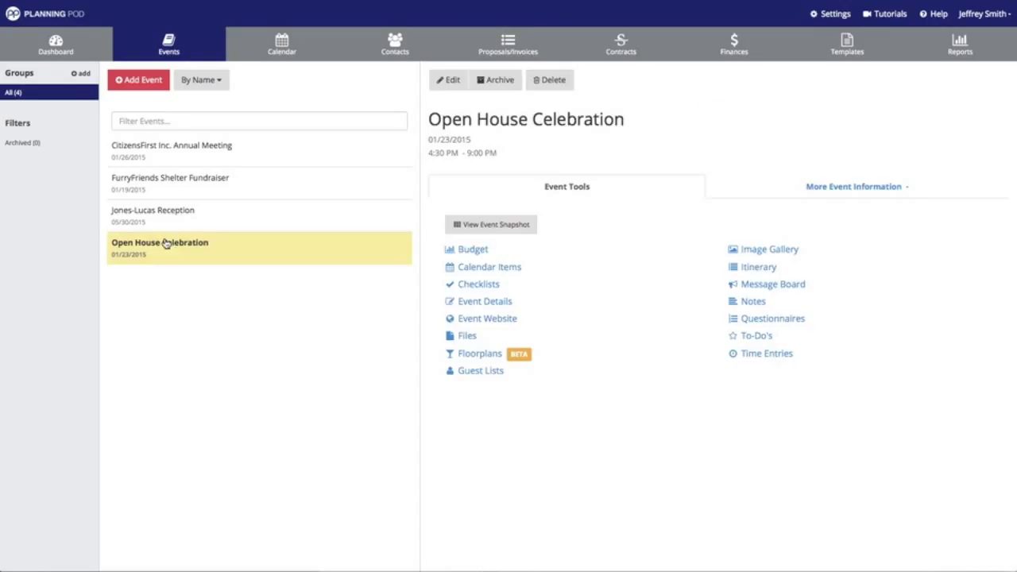
click(763, 340)
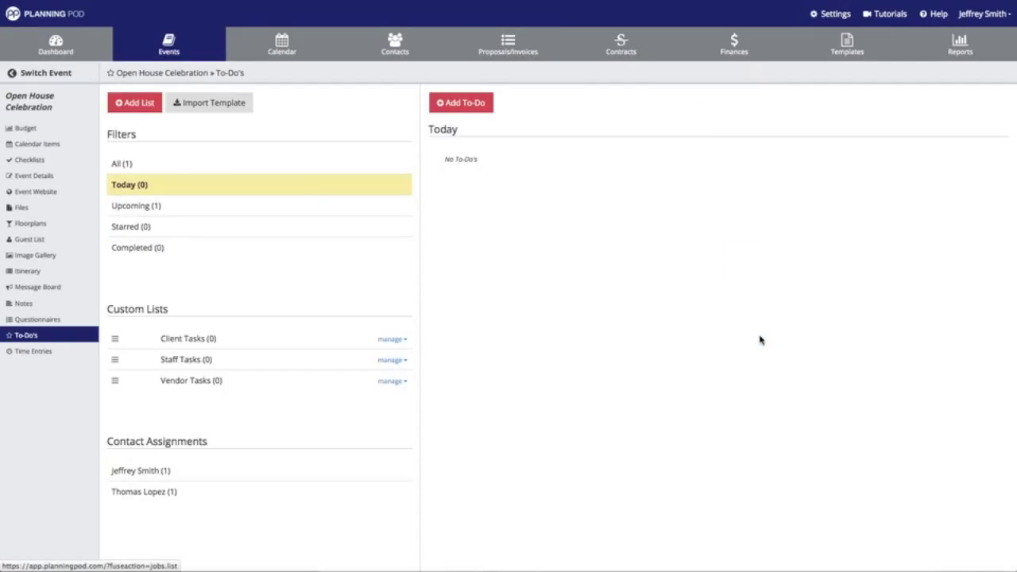
click(125, 163)
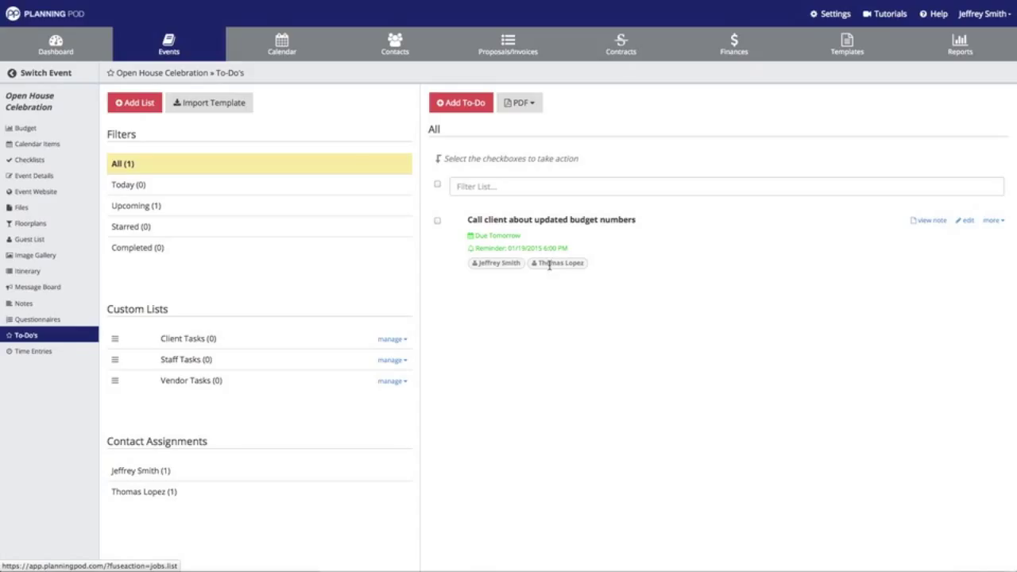
- Show the next 7 days on the dashboard and locate the budget call among the to-dos
click(53, 48)
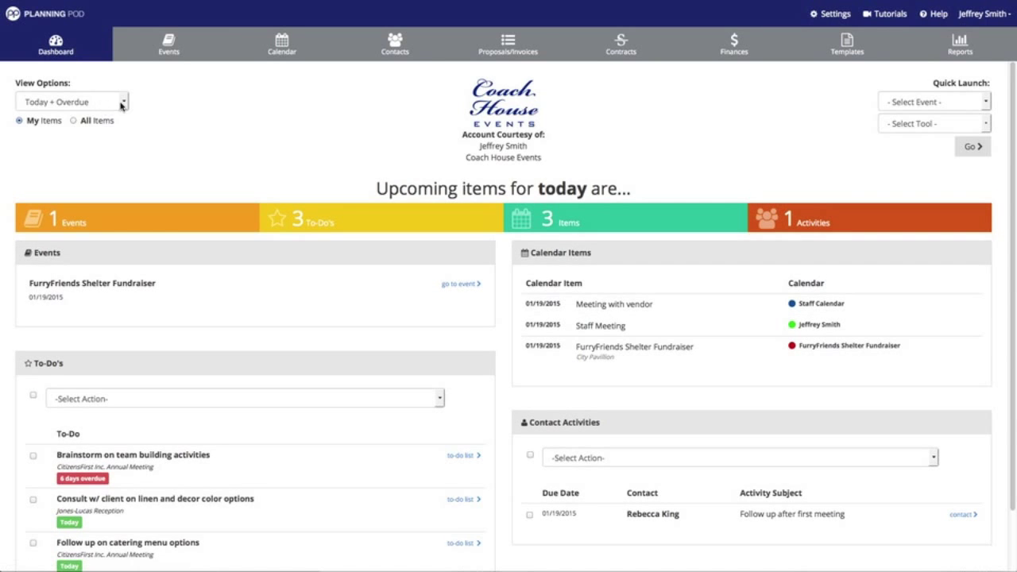
click(120, 102)
click(104, 125)
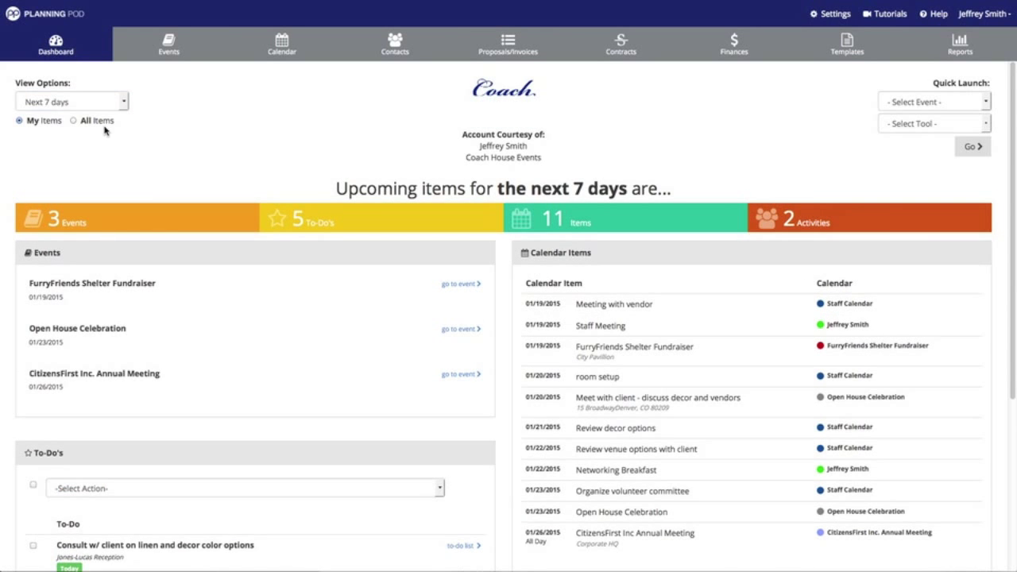
scroll(161, 209, down, 5)
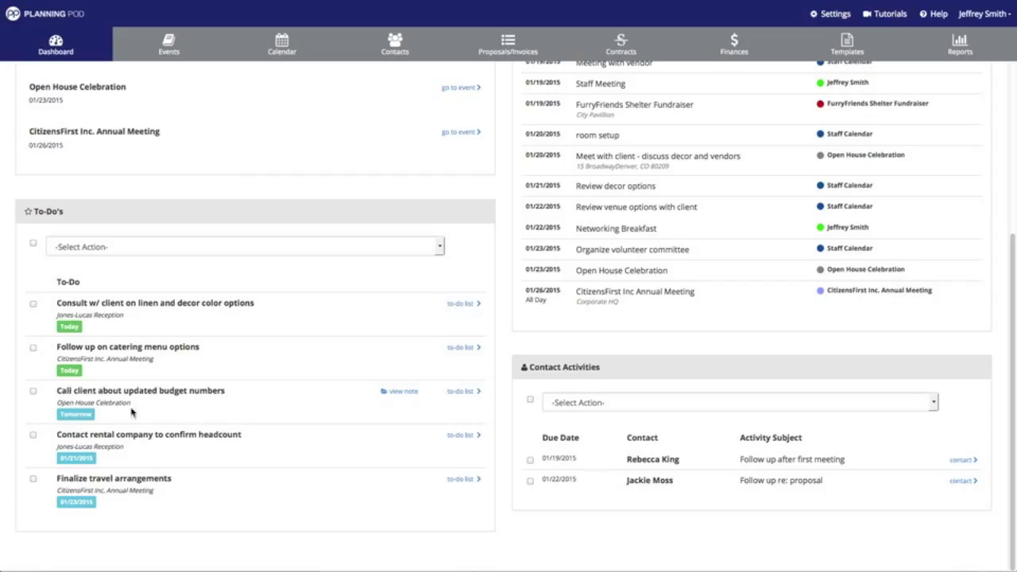
- Select the CitizensFirst Inc. Annual Meeting, FurryFriends Shelter Fundraiser, Jones-Lucas Reception and account owner's personal calendars for an .ics export
click(282, 47)
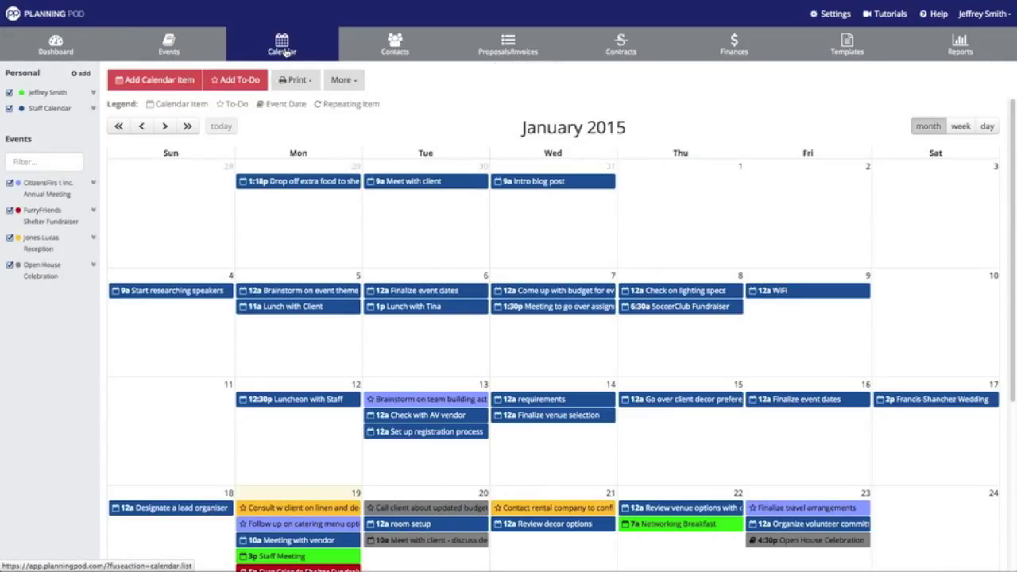
click(342, 83)
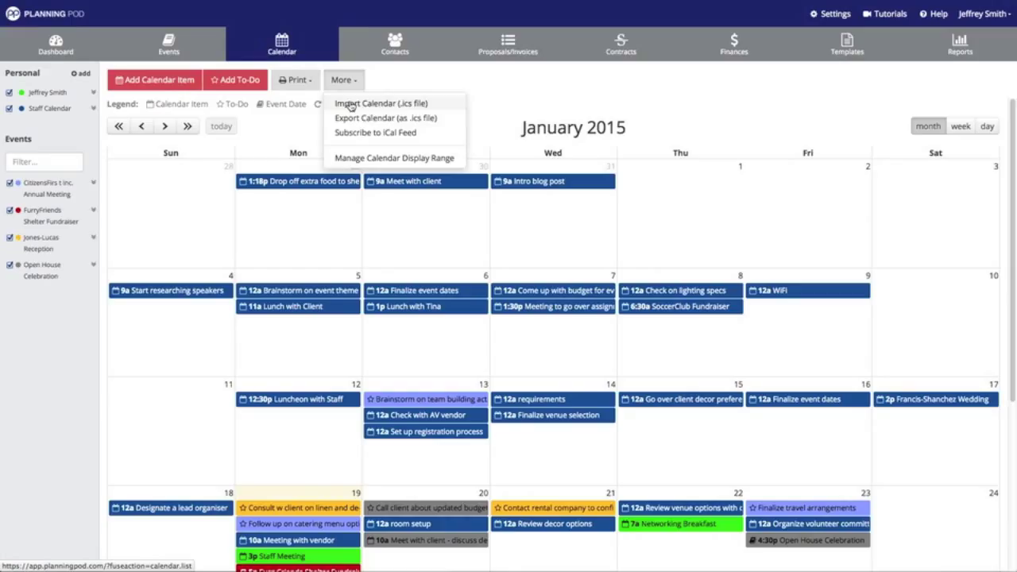
click(429, 119)
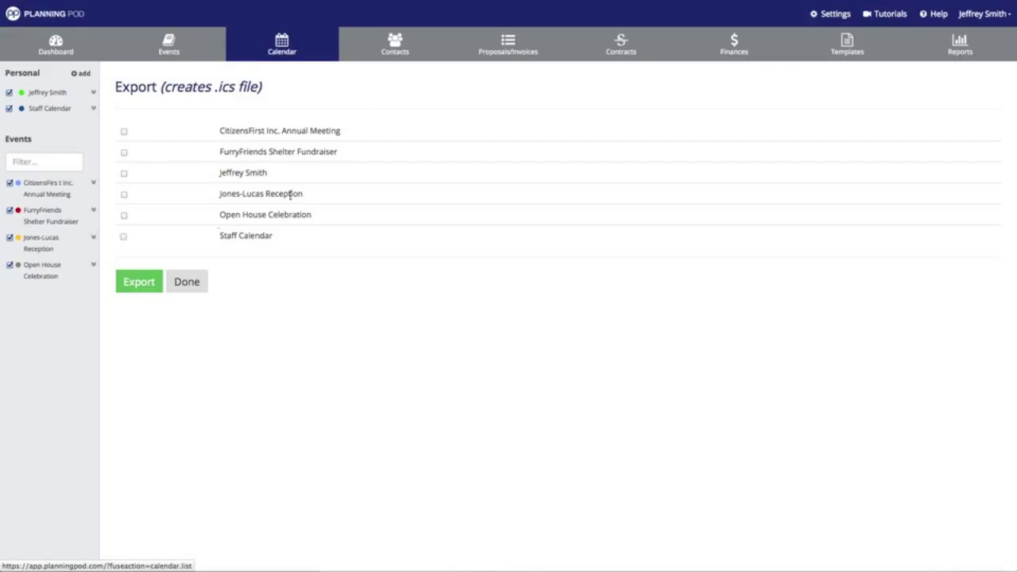
click(124, 132)
click(124, 152)
click(124, 195)
click(124, 173)
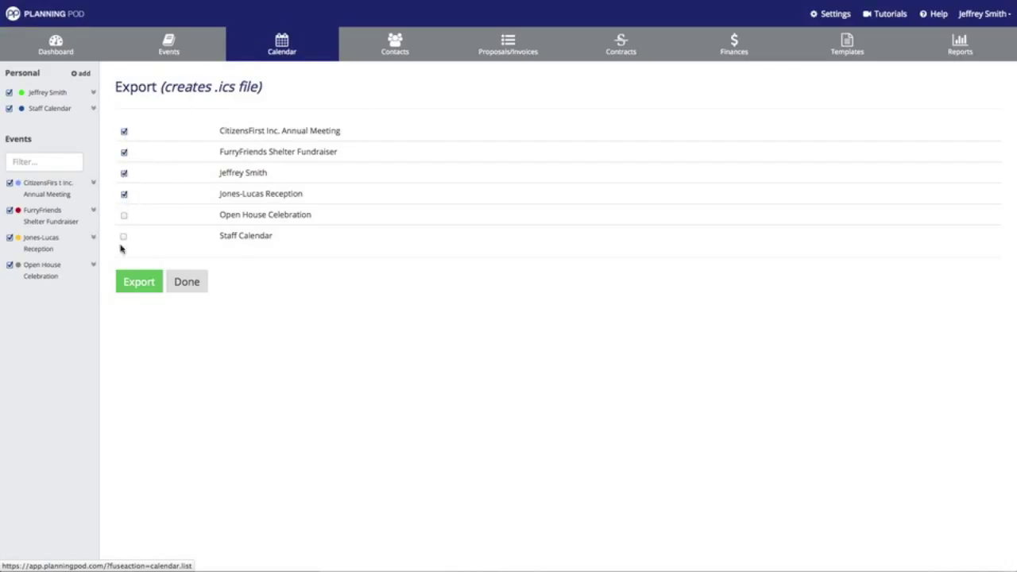
- Export the selected calendars, save the iCalendar.ics file and return to the month view
click(147, 284)
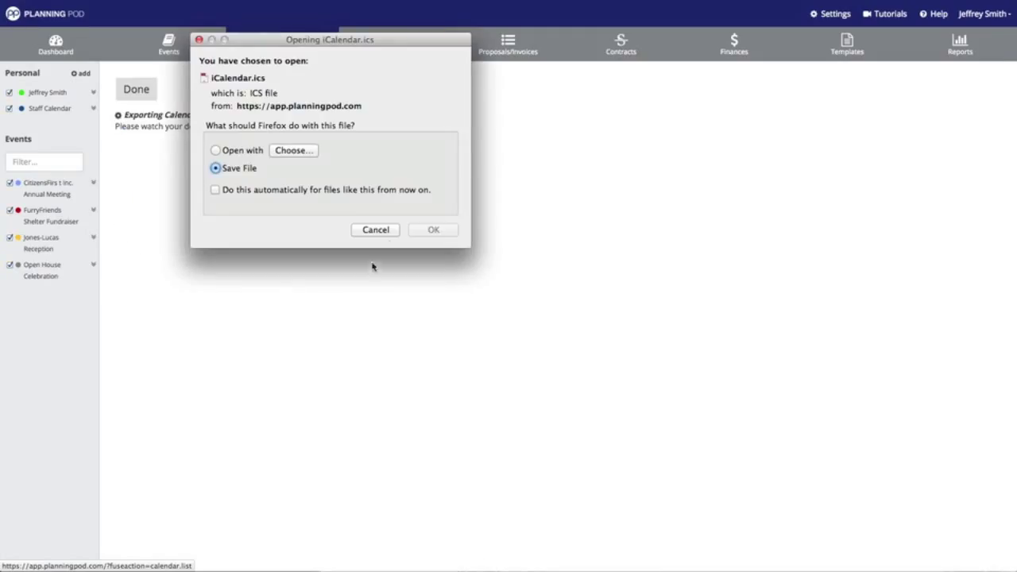
click(443, 231)
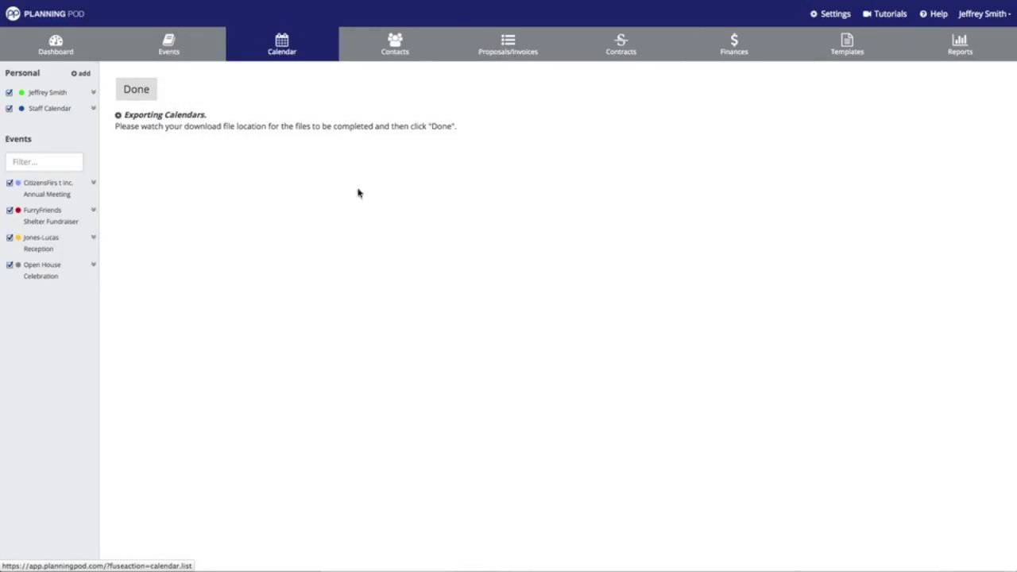
click(146, 91)
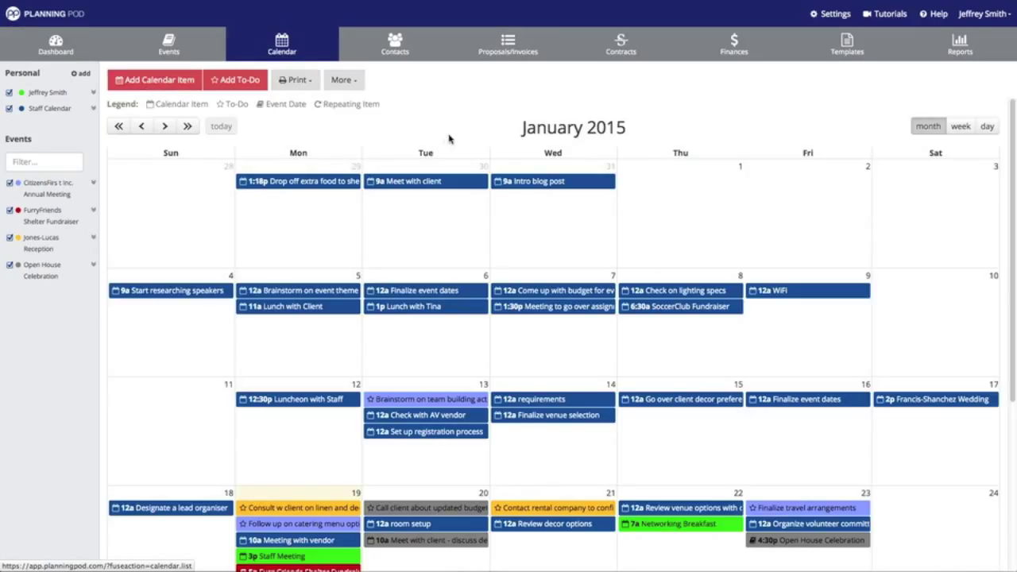
- Open the iCal feed subscriptions and copy the feed URL for All Calendars
click(345, 82)
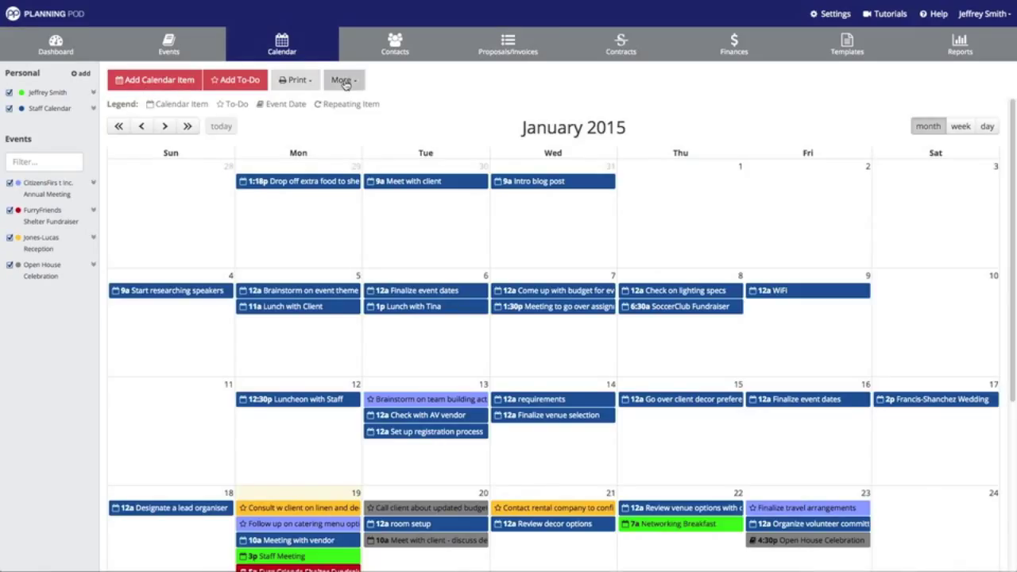
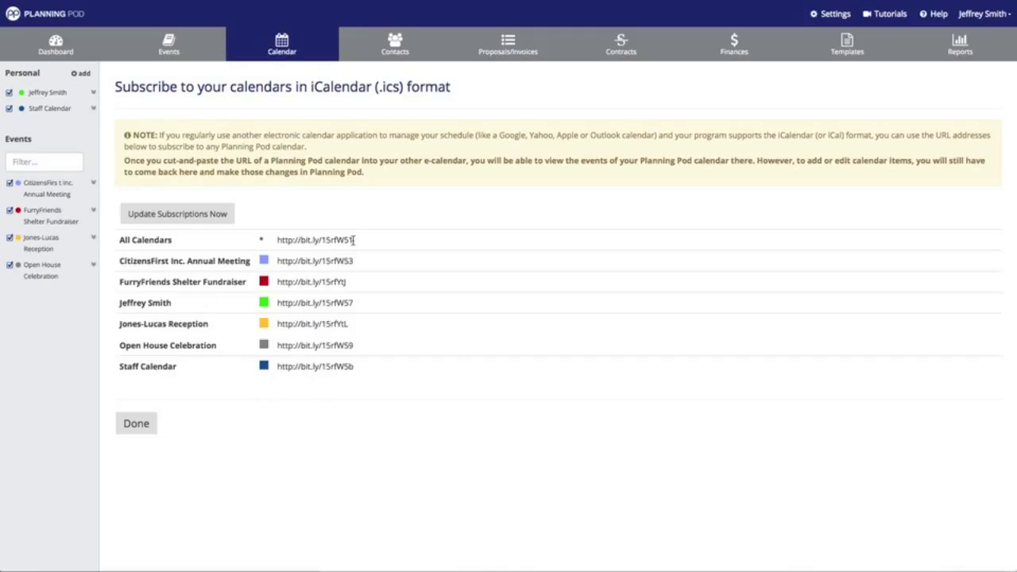
drag(353, 240, 276, 240)
key(ctrl+c)
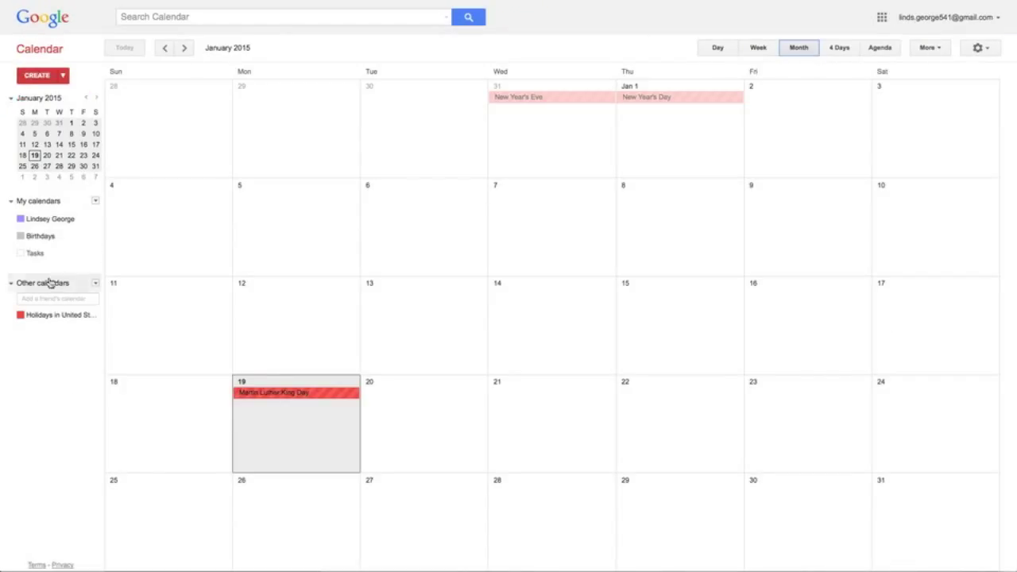
- Switch to Google Calendar and add the copied All Calendars feed by URL under Other calendars
click(95, 284)
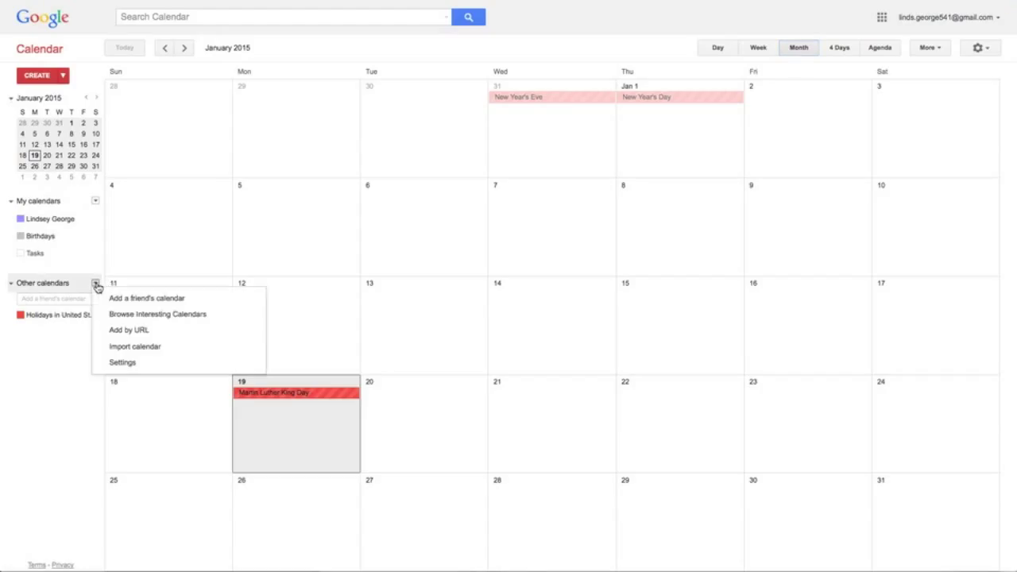
click(130, 331)
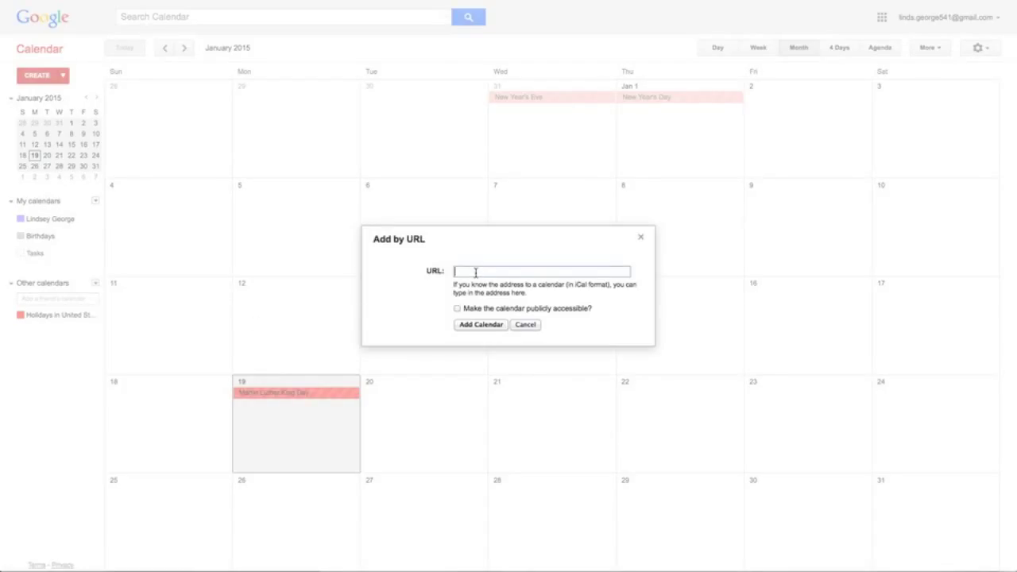
key(ctrl+v)
click(493, 326)
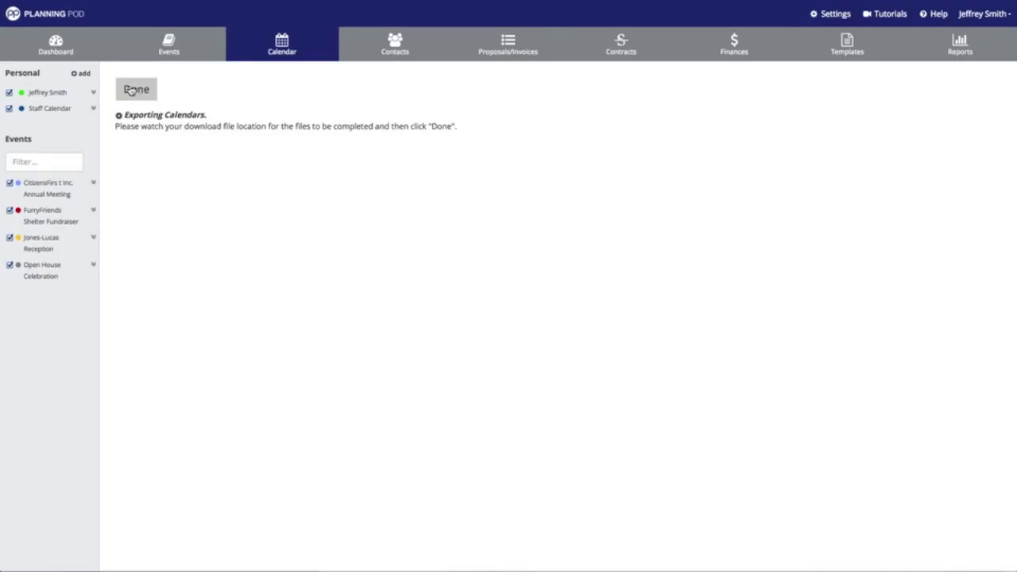
- Back in Planning Pod's month view, set the calendar display range to 1 year before and 3 years after today and save it
click(136, 89)
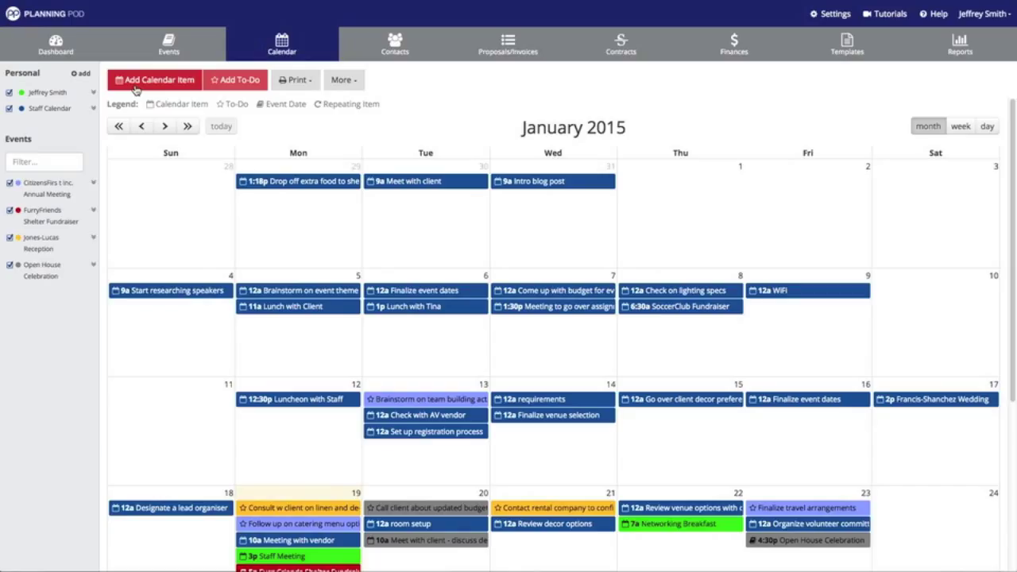
click(350, 82)
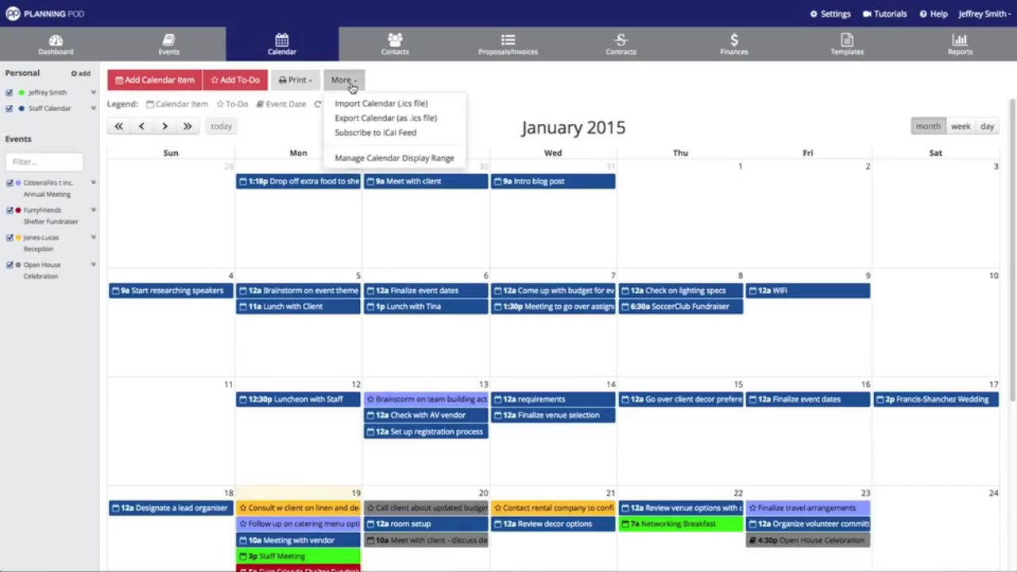
click(405, 159)
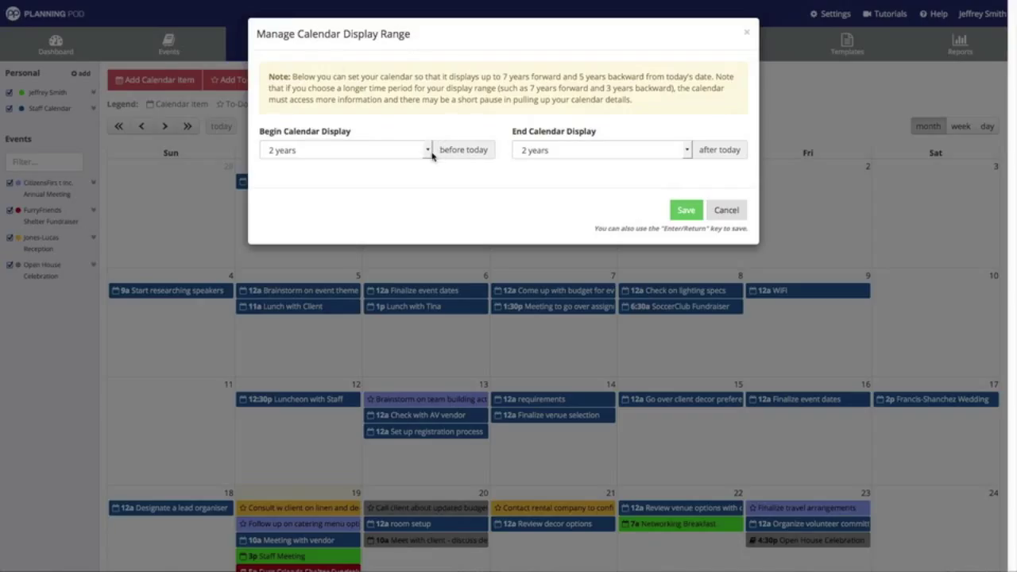
click(429, 152)
click(407, 166)
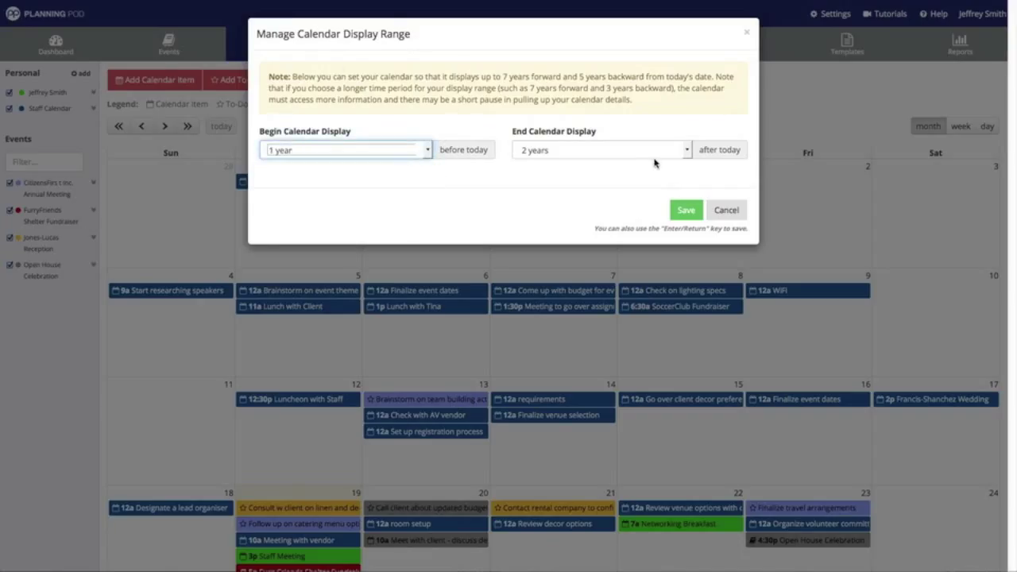
click(688, 158)
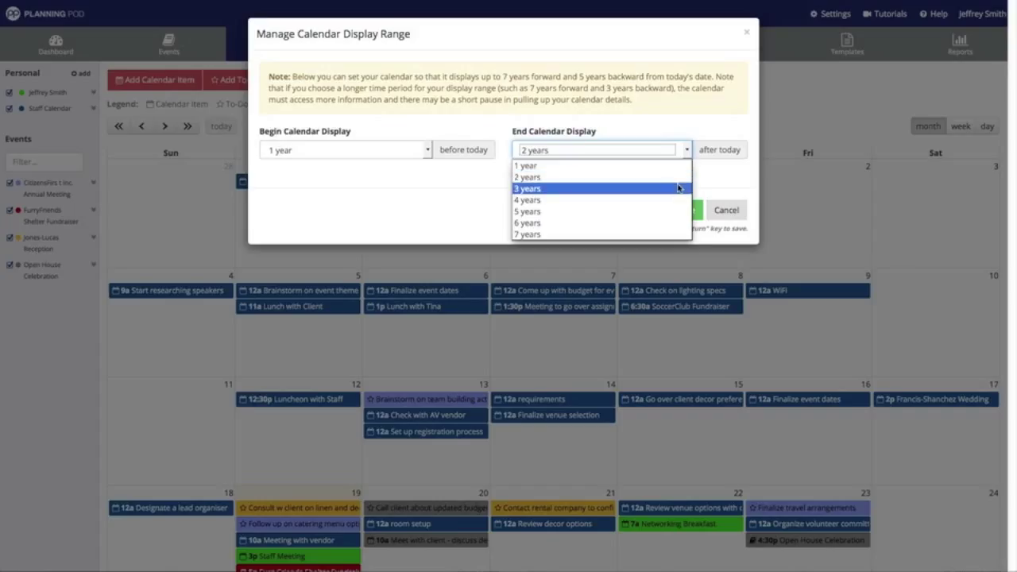
click(676, 188)
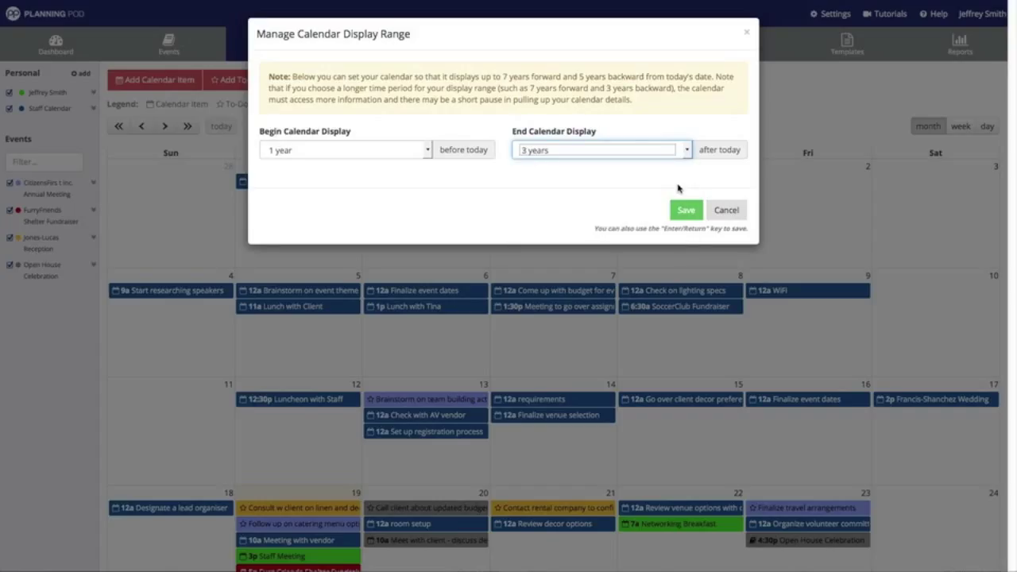
click(677, 189)
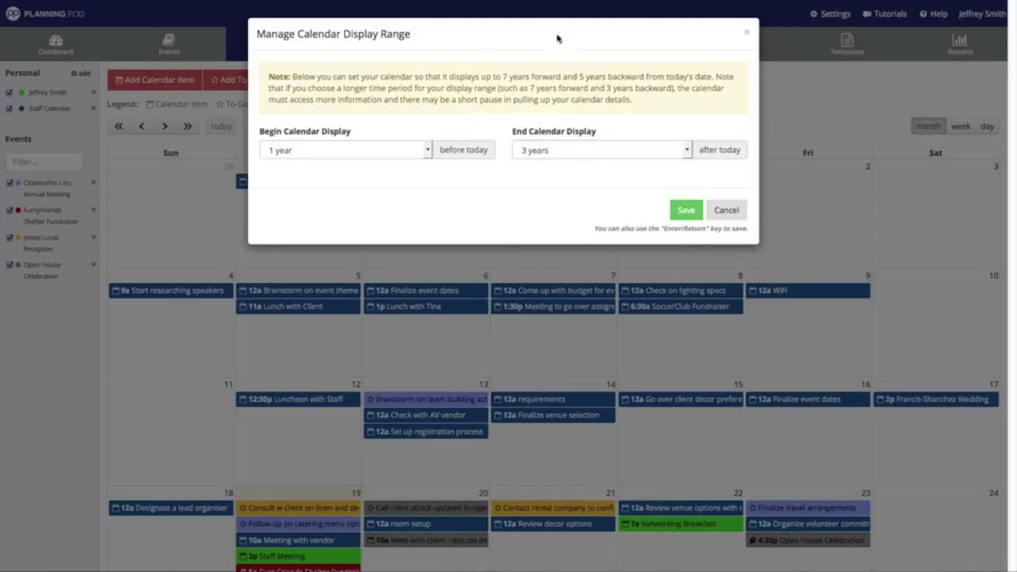
click(686, 210)
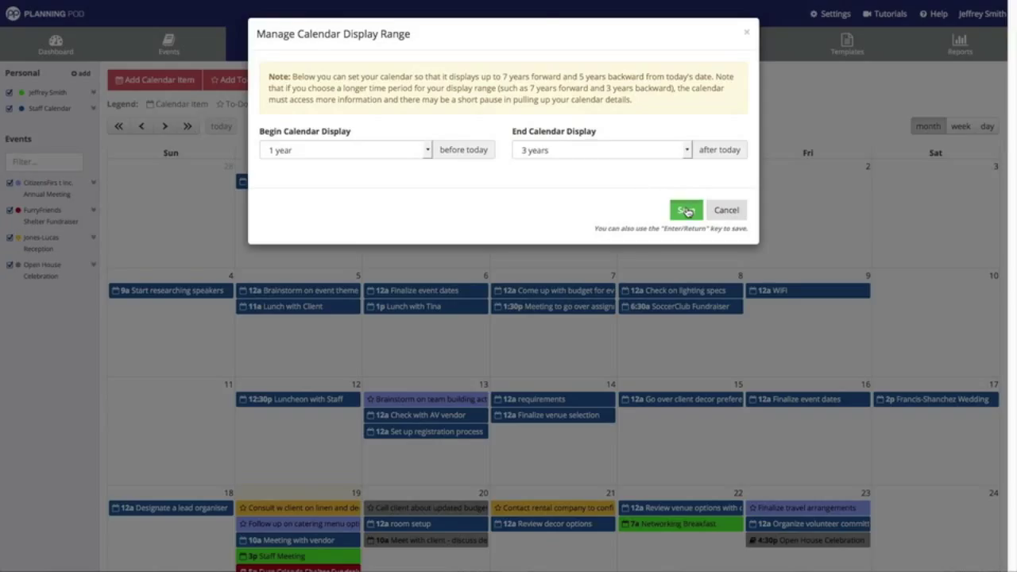